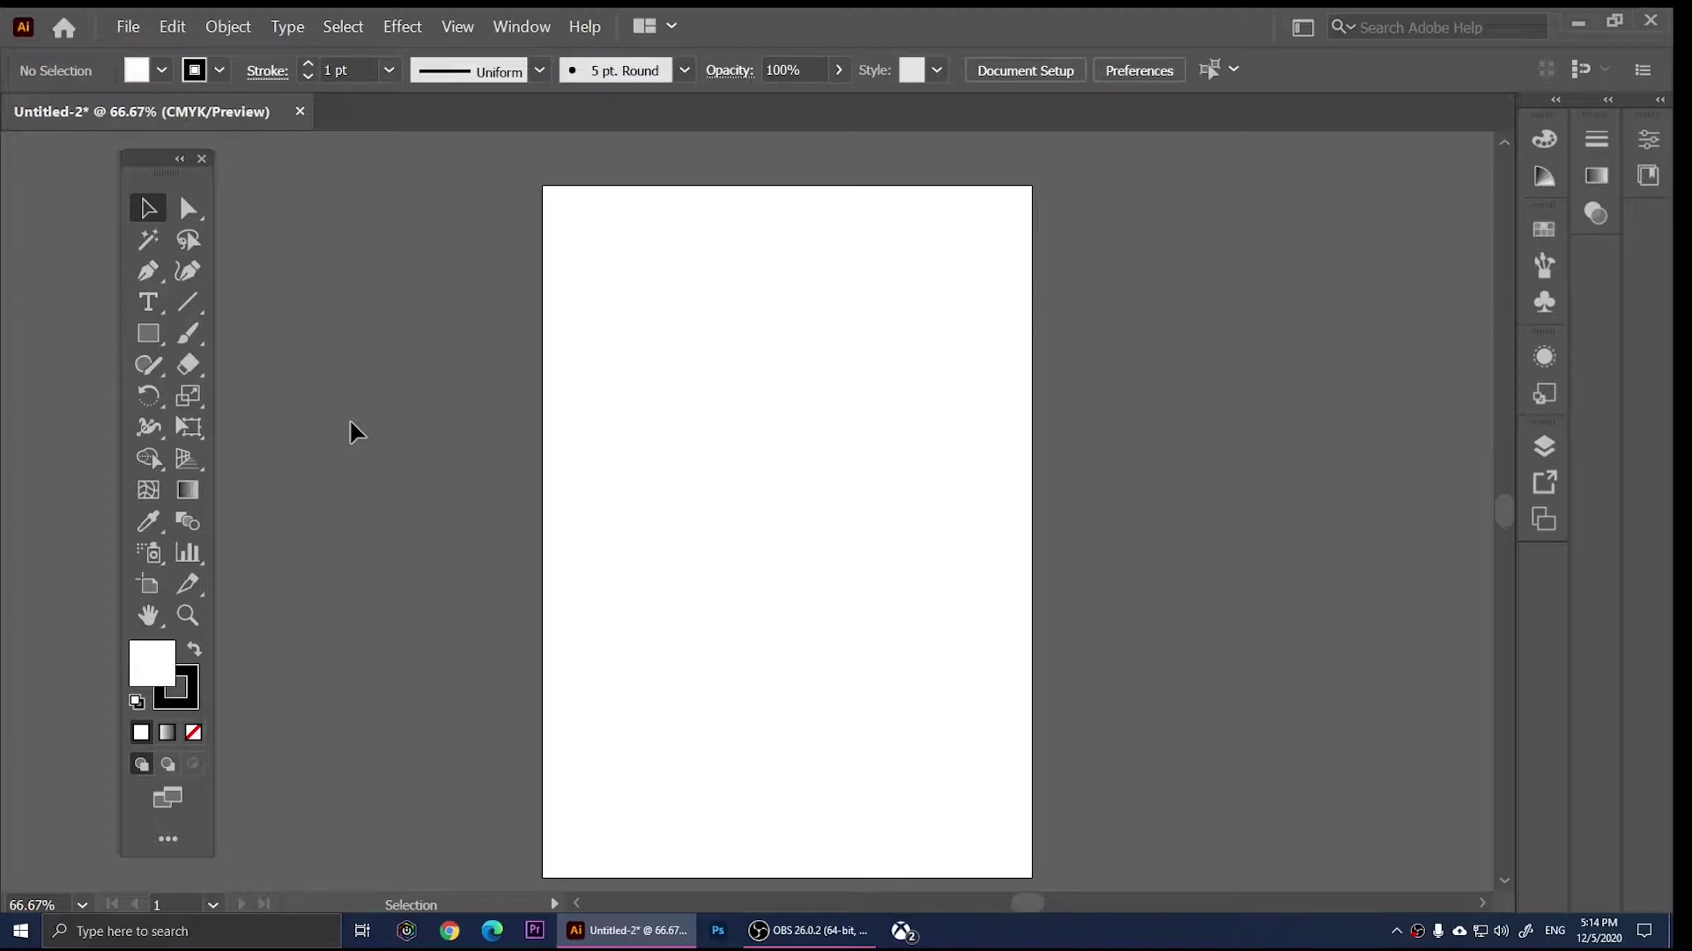
Step: Show the two-point perspective grid, shift it slightly down the artboard and pull the right plane's extent inward
{"action": "left_click", "coordinate": [188, 462]}
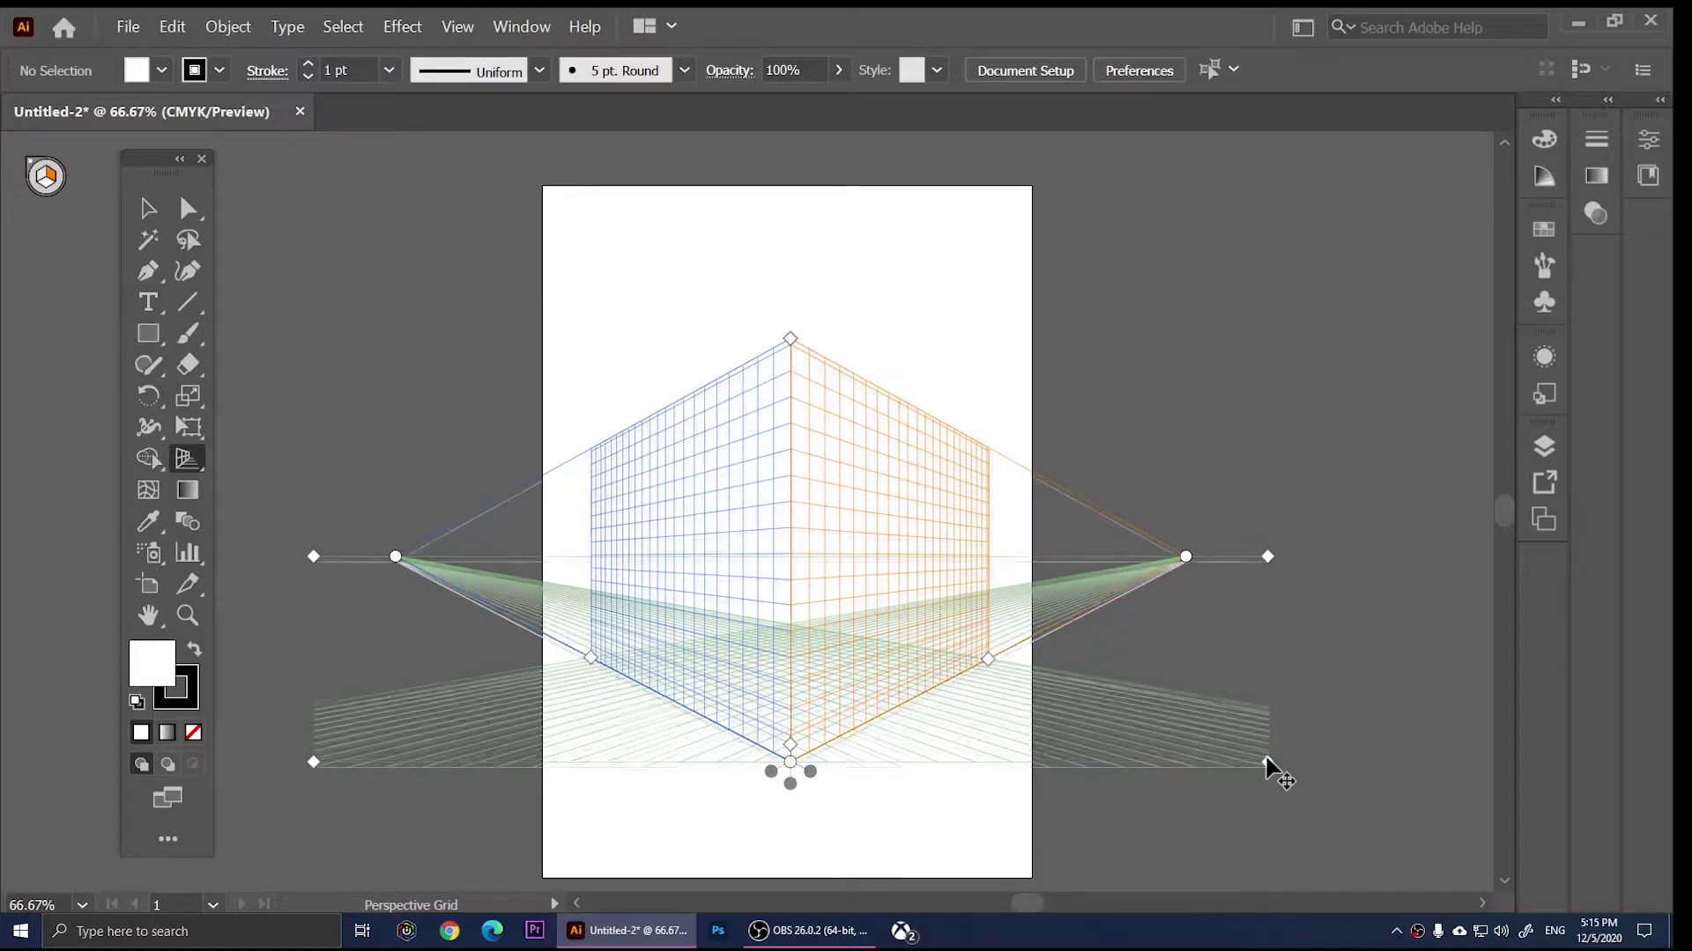
{"action": "mouse_move", "coordinate": [1269, 767]}
{"action": "left_mouse_down"}
{"action": "mouse_move", "coordinate": [1201, 702]}
{"action": "mouse_move", "coordinate": [1215, 612]}
{"action": "mouse_move", "coordinate": [1418, 593]}
{"action": "mouse_move", "coordinate": [1388, 715]}
{"action": "mouse_move", "coordinate": [1287, 751]}
{"action": "mouse_move", "coordinate": [1269, 780]}
{"action": "left_mouse_up"}
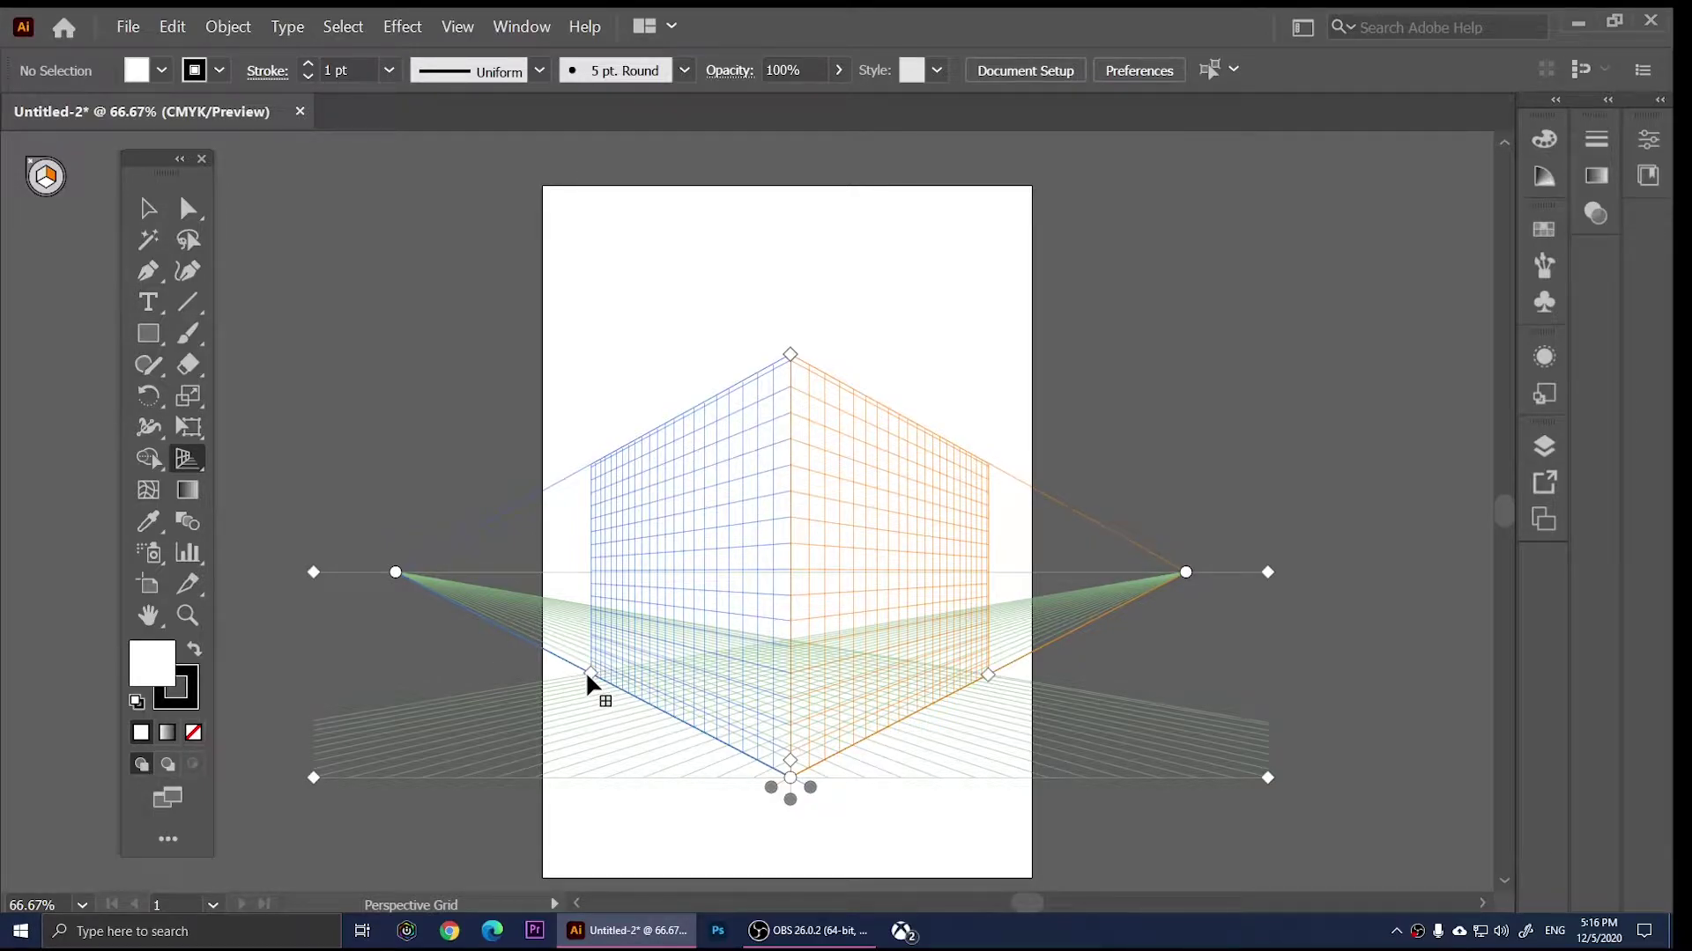
{"action": "mouse_move", "coordinate": [587, 669]}
{"action": "left_mouse_down"}
{"action": "mouse_move", "coordinate": [568, 664]}
{"action": "mouse_move", "coordinate": [616, 675]}
{"action": "left_mouse_up"}
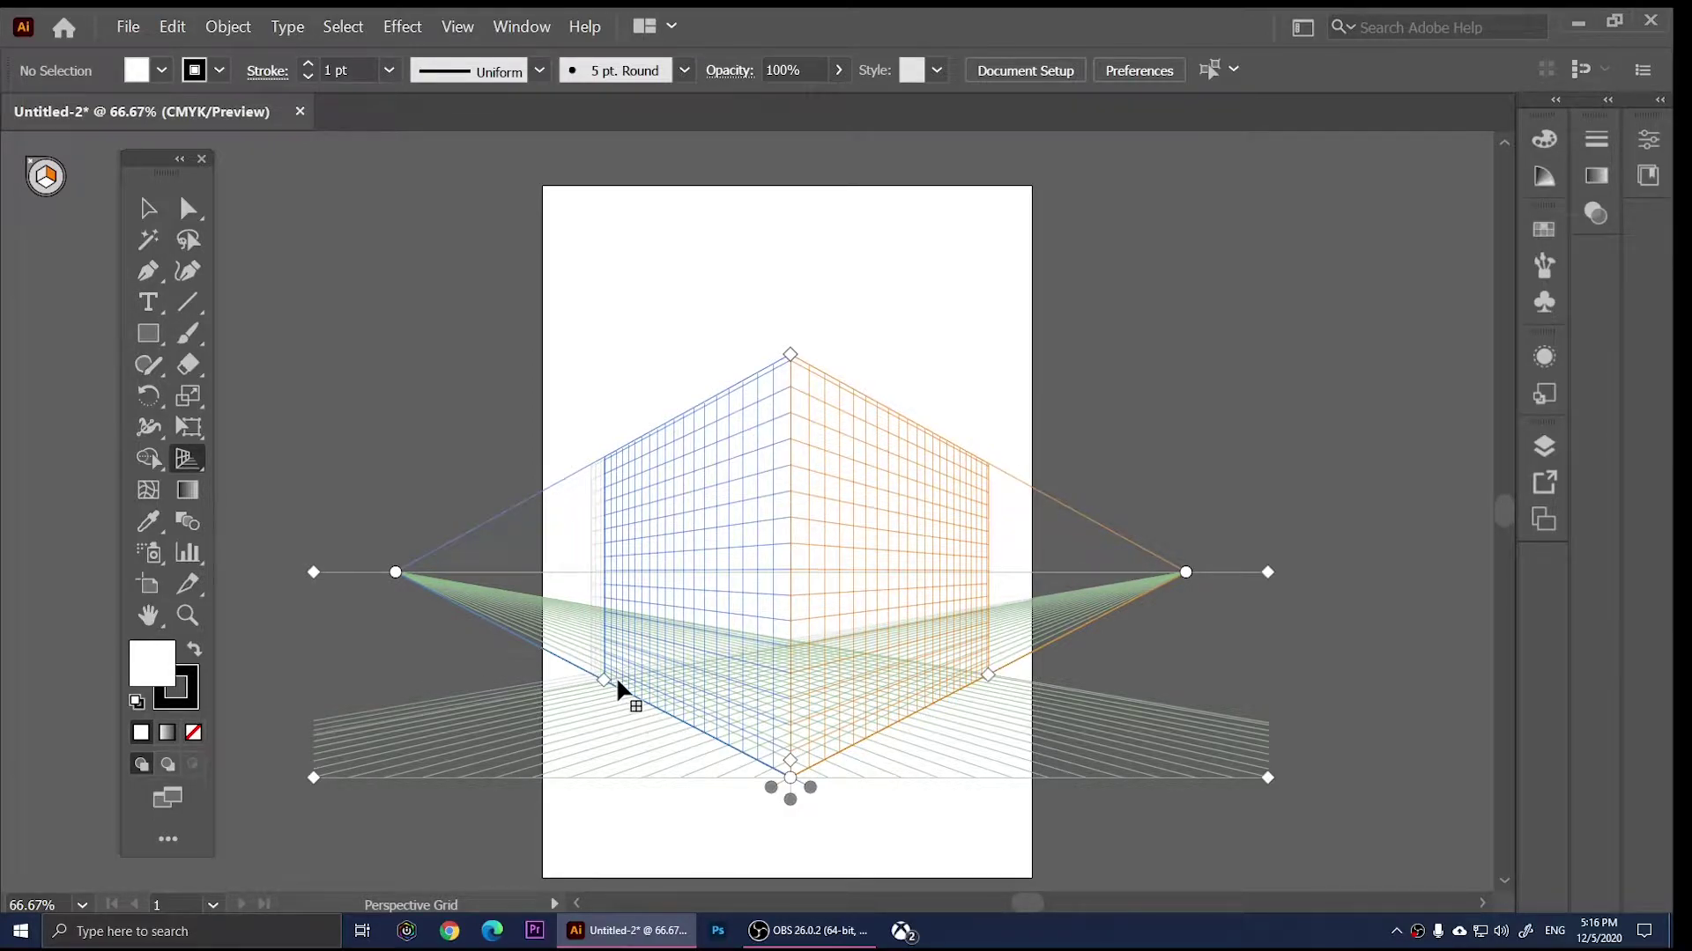
{"action": "mouse_move", "coordinate": [616, 675]}
{"action": "left_mouse_down"}
{"action": "mouse_move", "coordinate": [449, 653]}
{"action": "mouse_move", "coordinate": [341, 590]}
{"action": "mouse_move", "coordinate": [446, 596]}
{"action": "mouse_move", "coordinate": [713, 697]}
{"action": "mouse_move", "coordinate": [656, 705]}
{"action": "mouse_move", "coordinate": [719, 746]}
{"action": "mouse_move", "coordinate": [642, 727]}
{"action": "mouse_move", "coordinate": [585, 628]}
{"action": "mouse_move", "coordinate": [615, 679]}
{"action": "mouse_move", "coordinate": [605, 669]}
{"action": "left_mouse_up"}
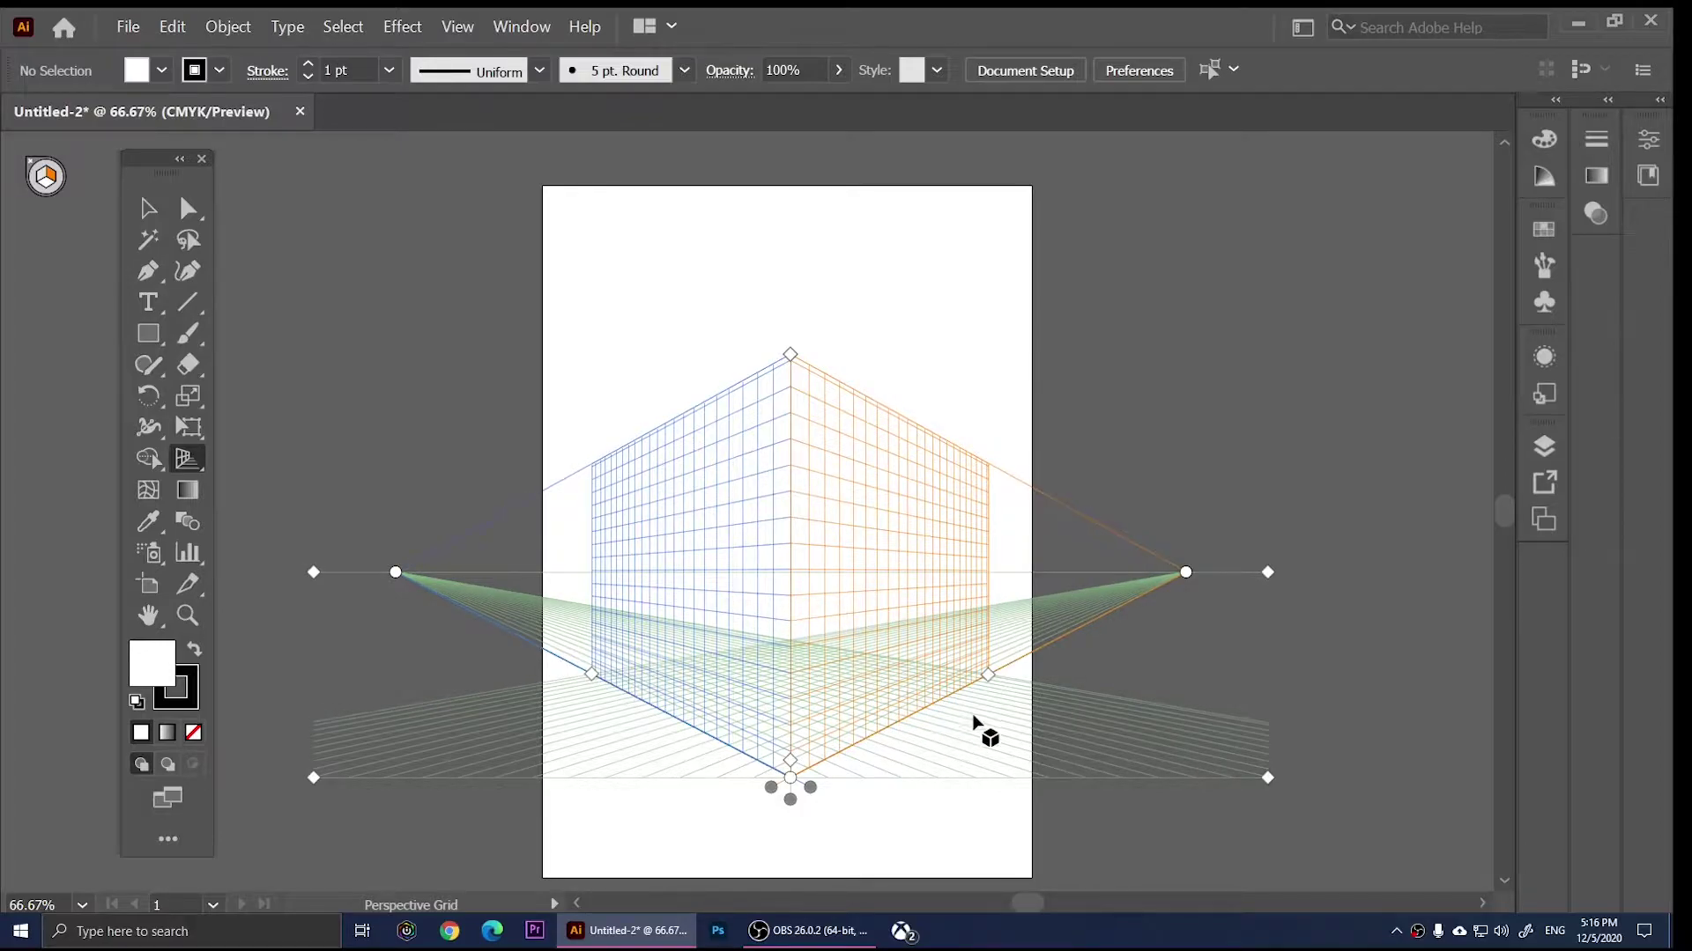
{"action": "mouse_move", "coordinate": [989, 674]}
{"action": "left_mouse_down"}
{"action": "mouse_move", "coordinate": [879, 735]}
{"action": "mouse_move", "coordinate": [1020, 687]}
{"action": "mouse_move", "coordinate": [1002, 702]}
{"action": "left_mouse_up"}
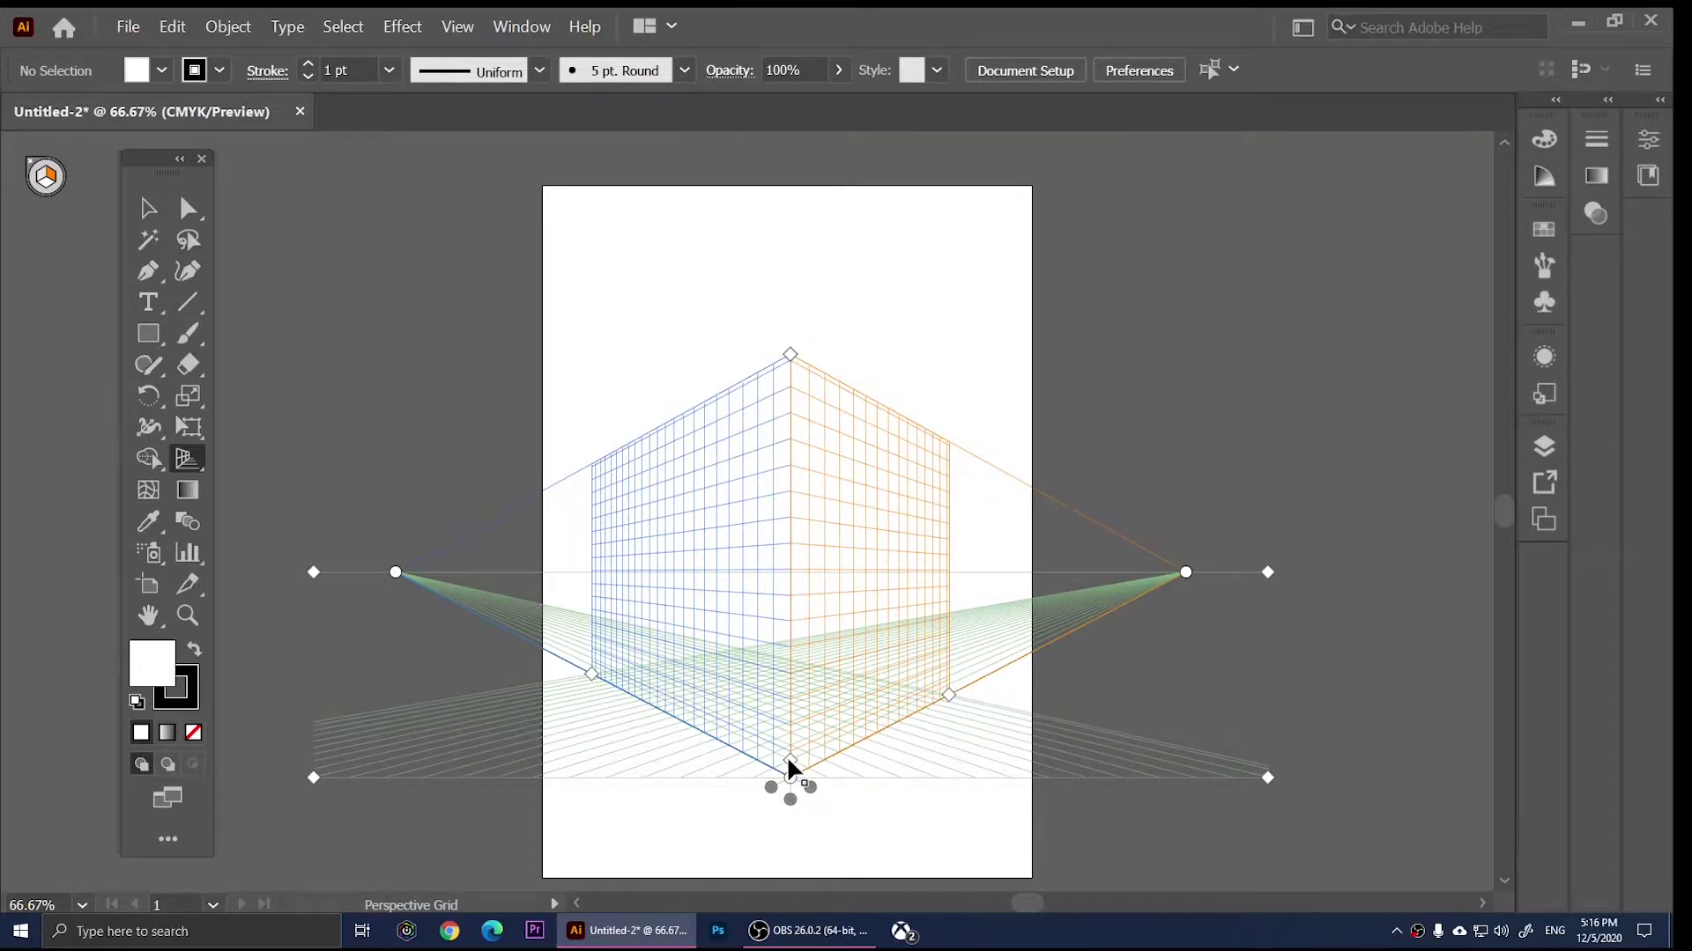
Step: Enlarge the perspective grid's cell size until the wall planes are only about four coarse cells high
{"action": "left_click_drag", "start_coordinate": [789, 763], "coordinate": [816, 720]}
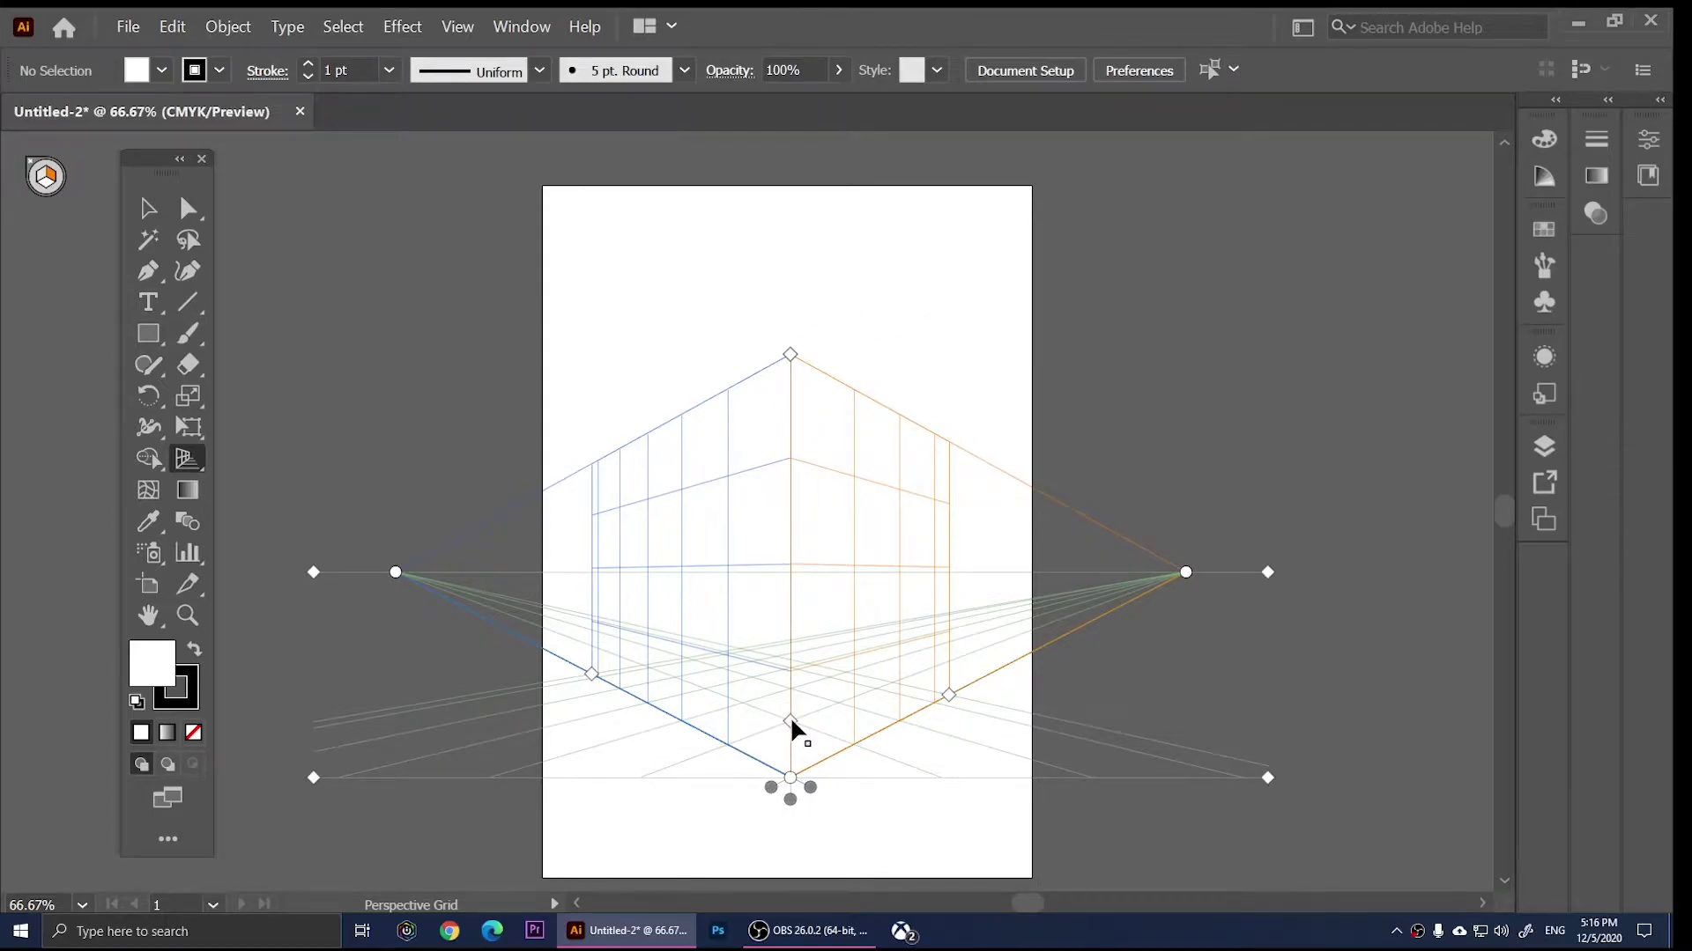
{"action": "key", "text": "ctrl+z"}
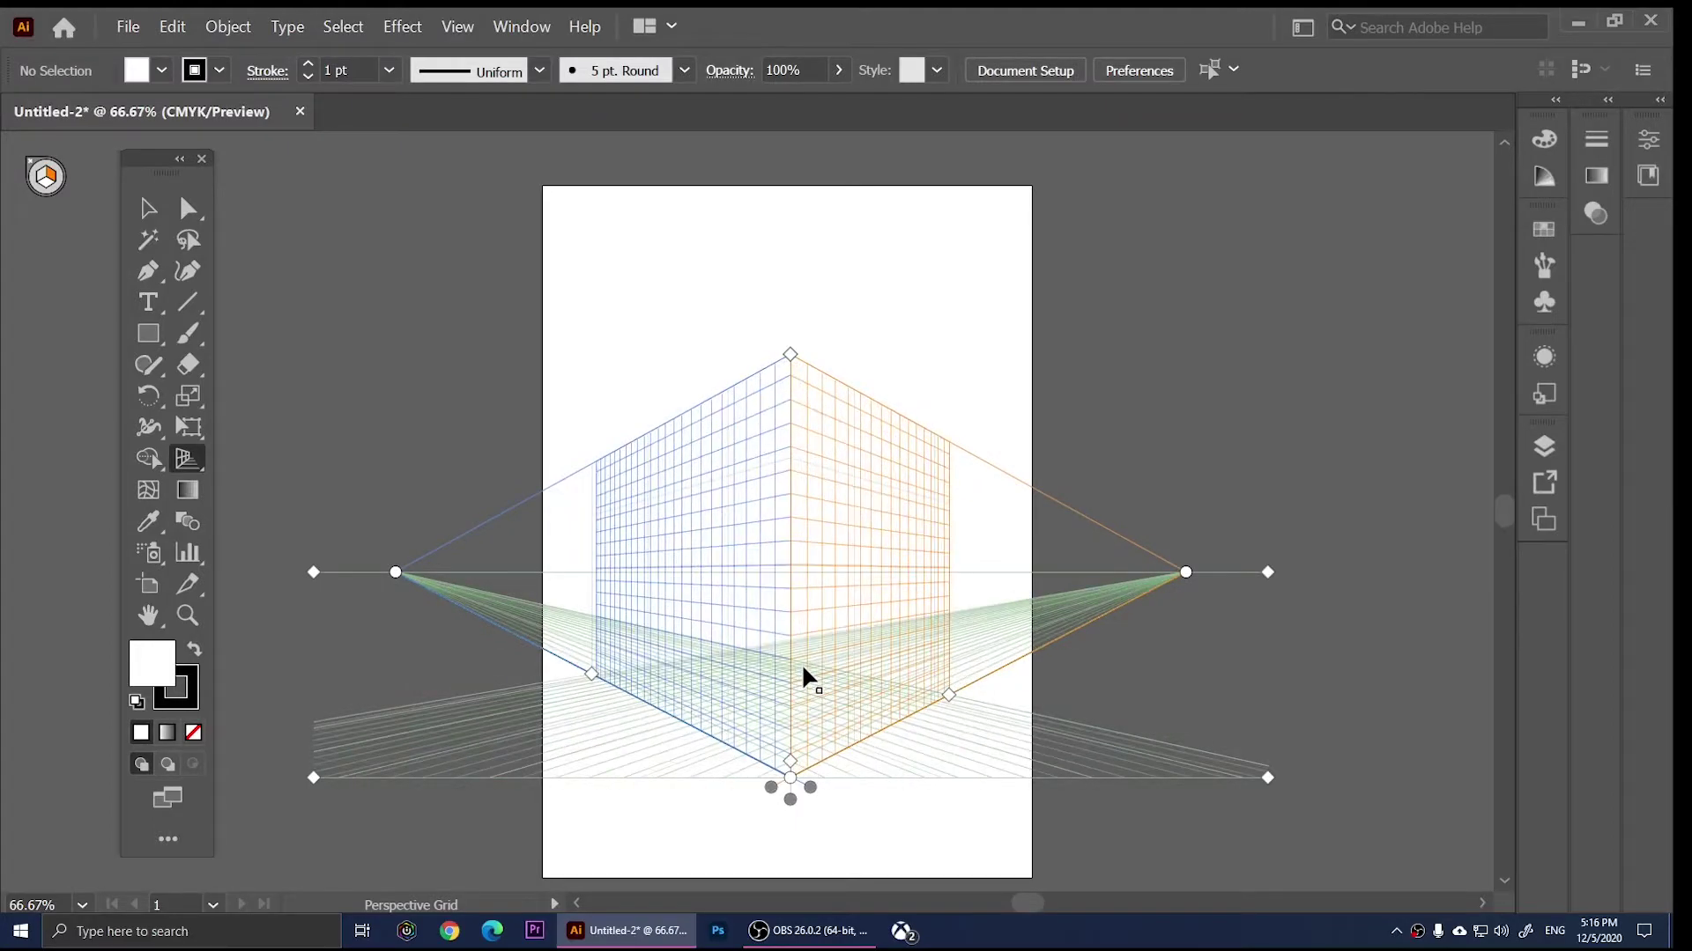
{"action": "key", "text": "ctrl+z"}
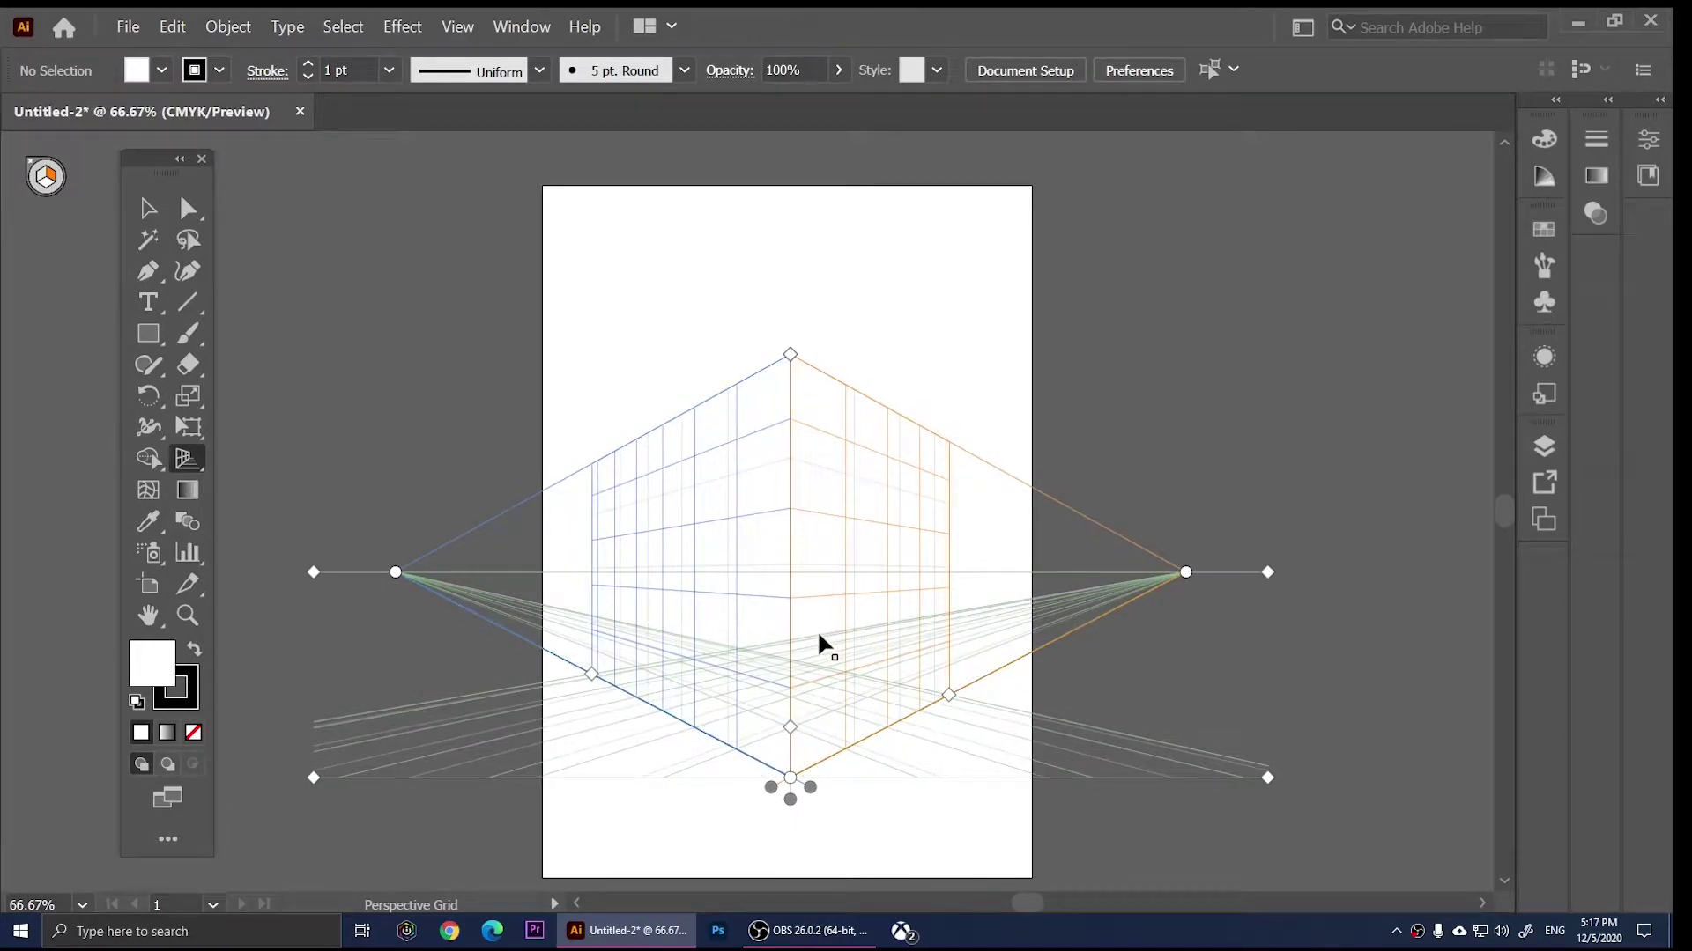
{"action": "key", "text": "ctrl+z"}
{"action": "key", "text": "ctrl+z"}
{"action": "key", "text": "ctrl+z"}
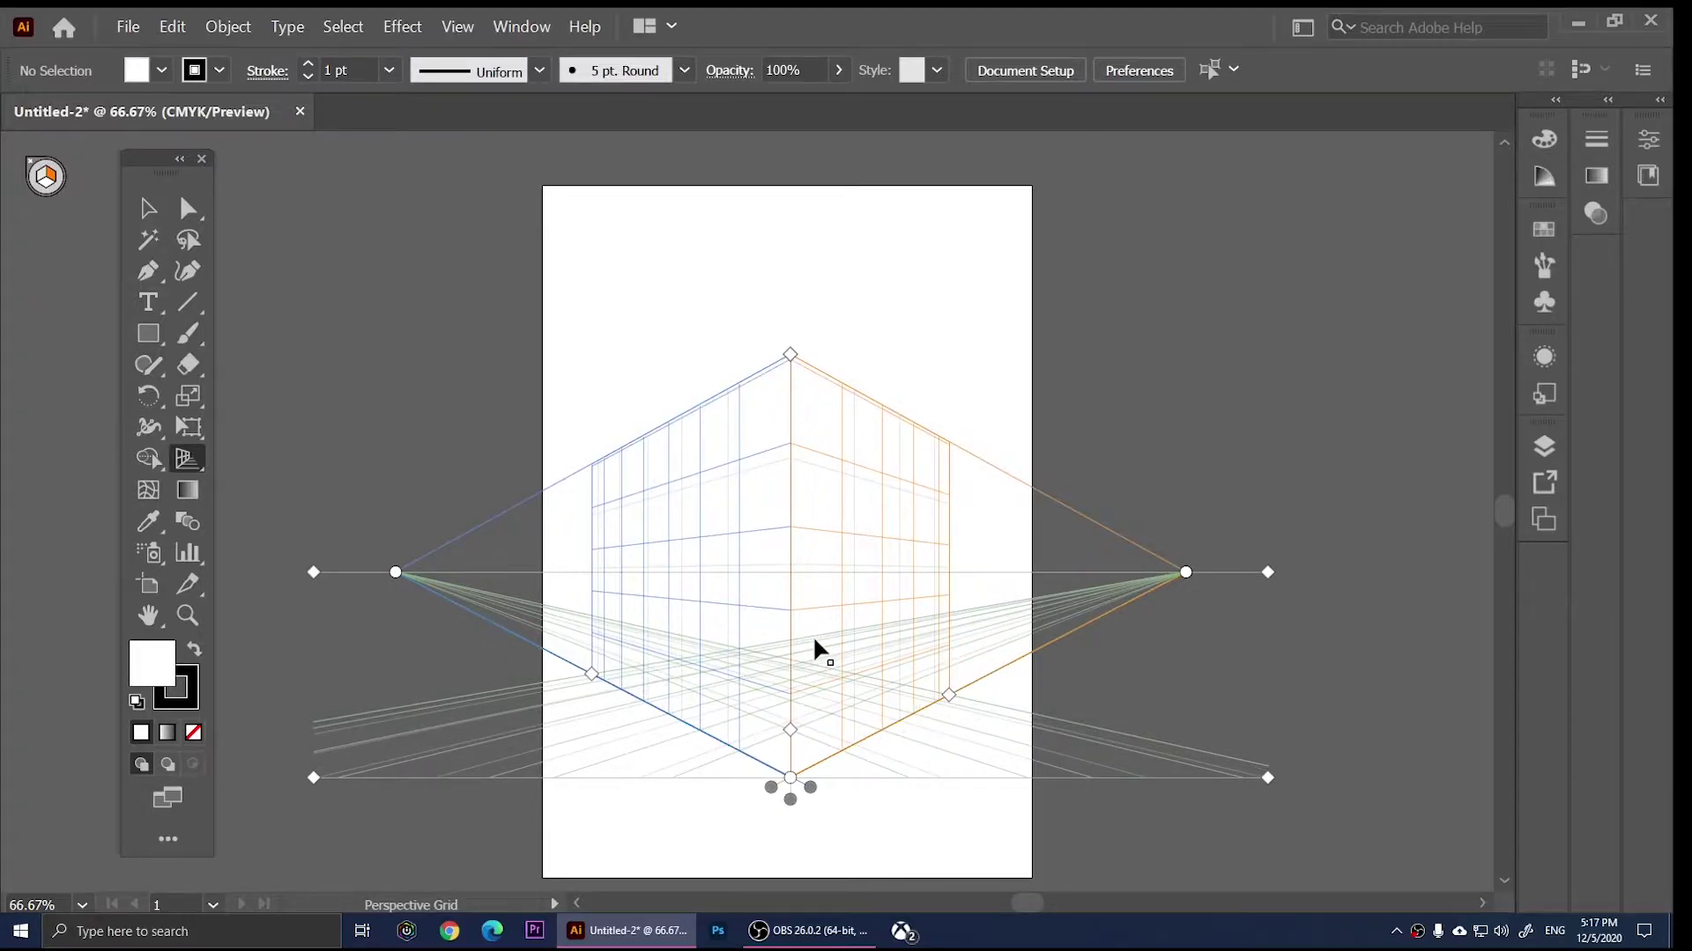
{"action": "key", "text": "ctrl+z"}
{"action": "key", "text": "ctrl+z"}
{"action": "key", "text": "ctrl+z"}
{"action": "key", "text": "ctrl+z"}
{"action": "key", "text": "ctrl+z"}
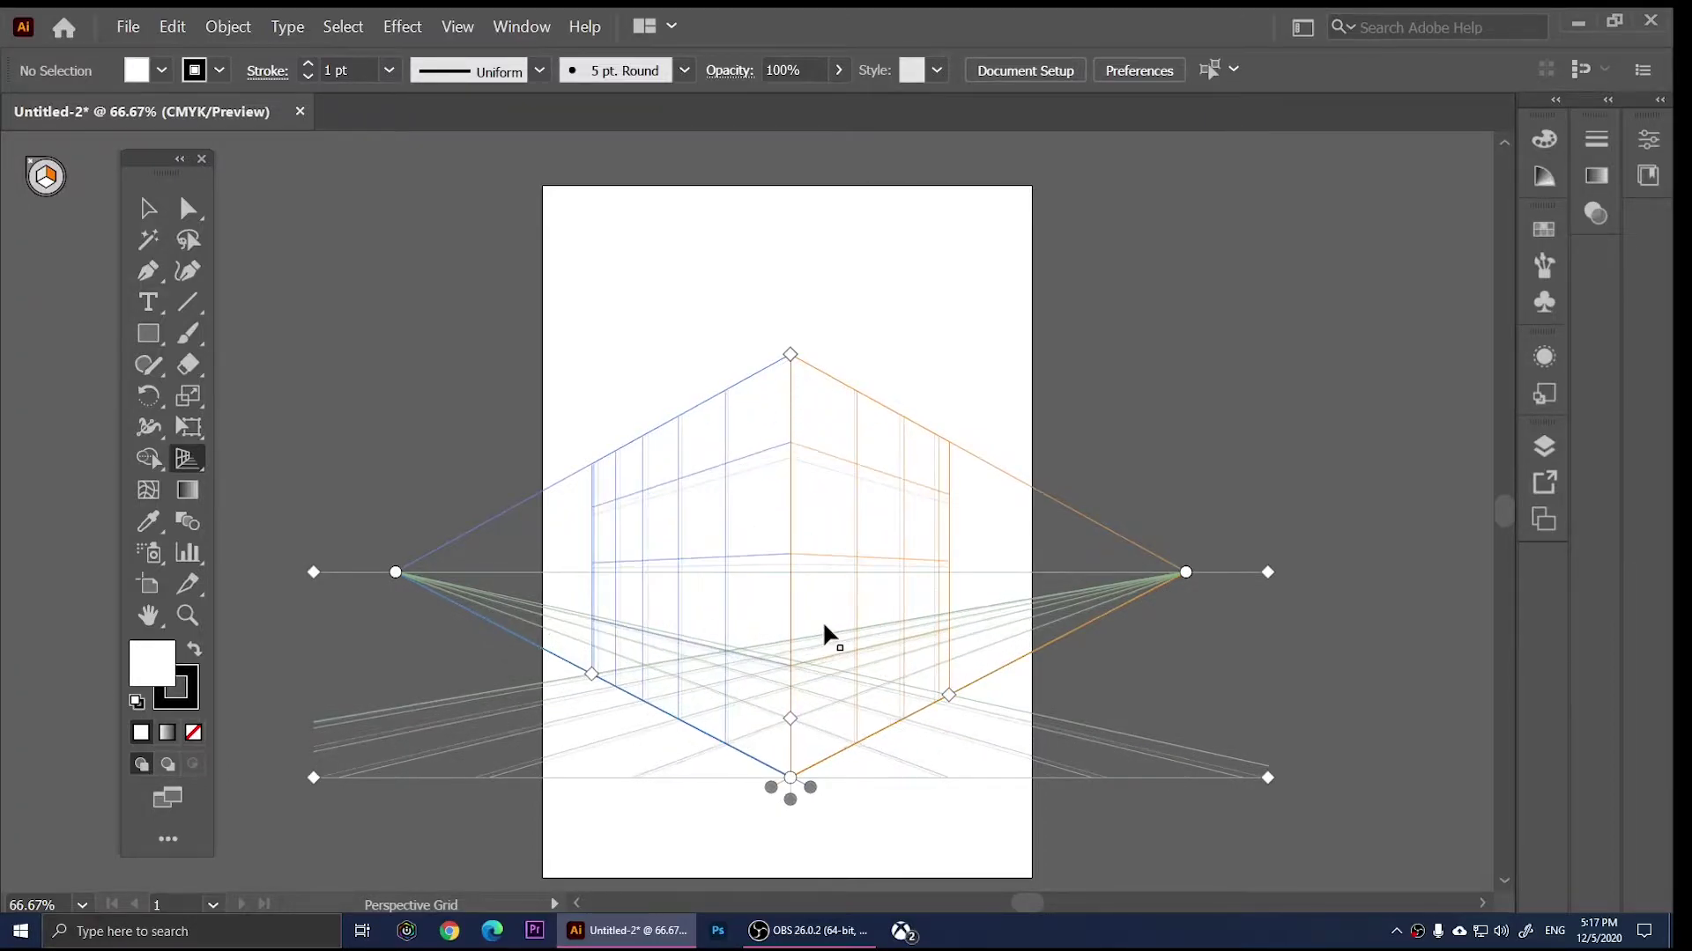
{"action": "key", "text": "ctrl+z"}
{"action": "key", "text": "ctrl+z"}
{"action": "key", "text": "ctrl+z"}
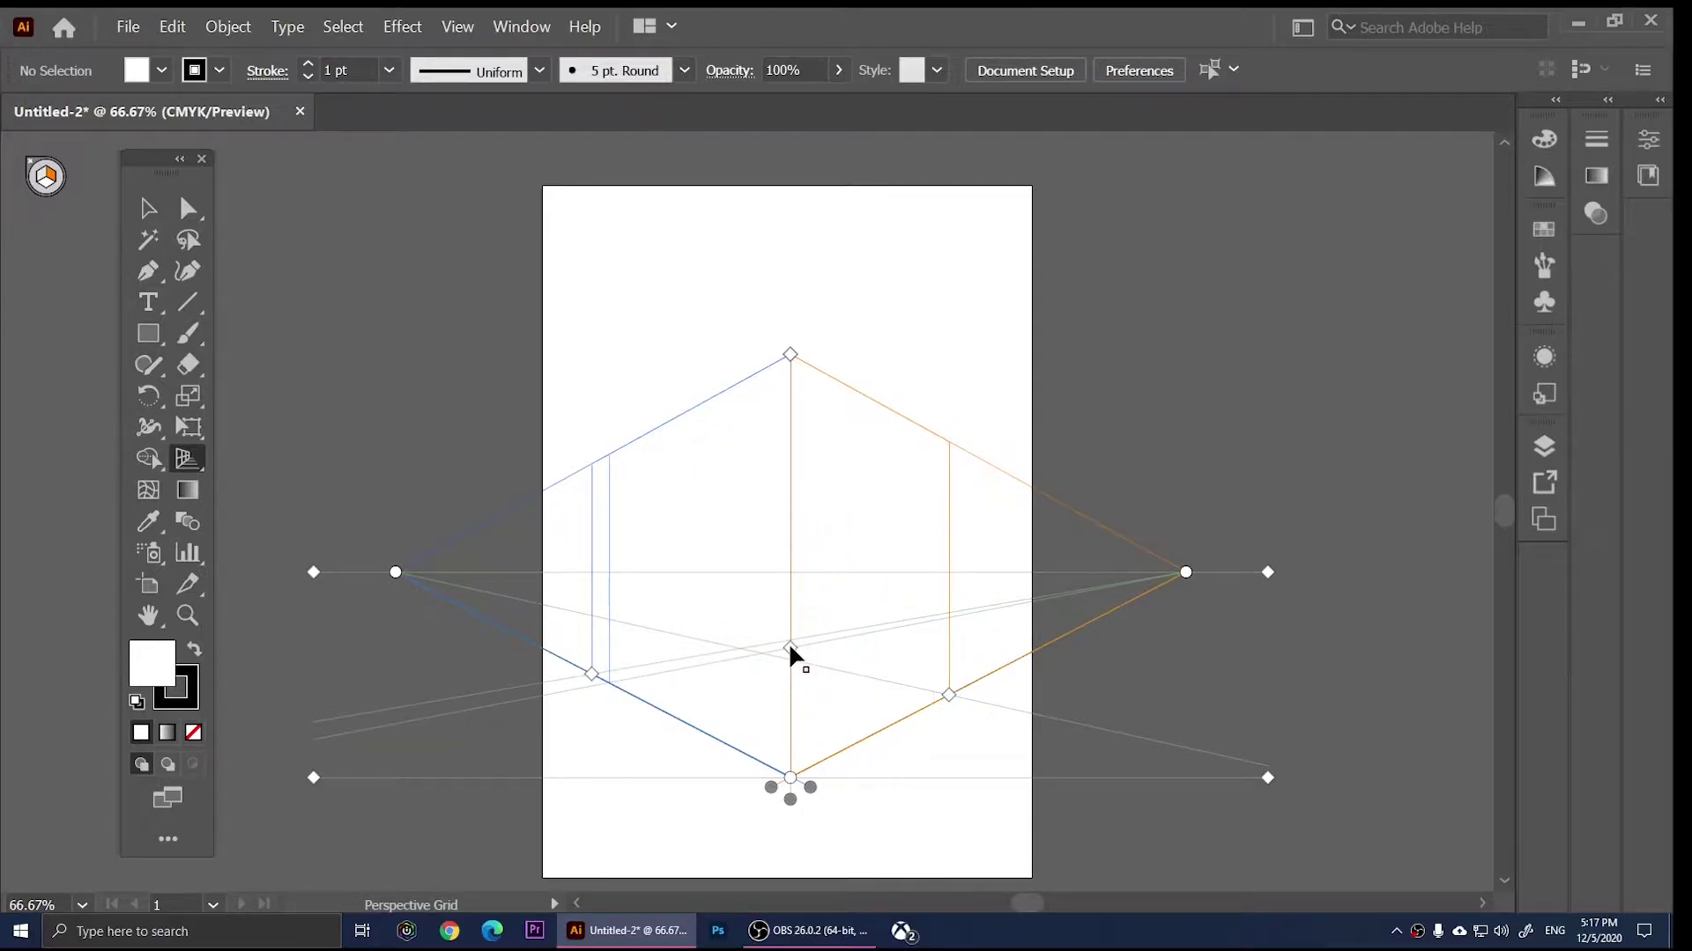
{"action": "left_click_drag", "start_coordinate": [790, 647], "coordinate": [791, 718]}
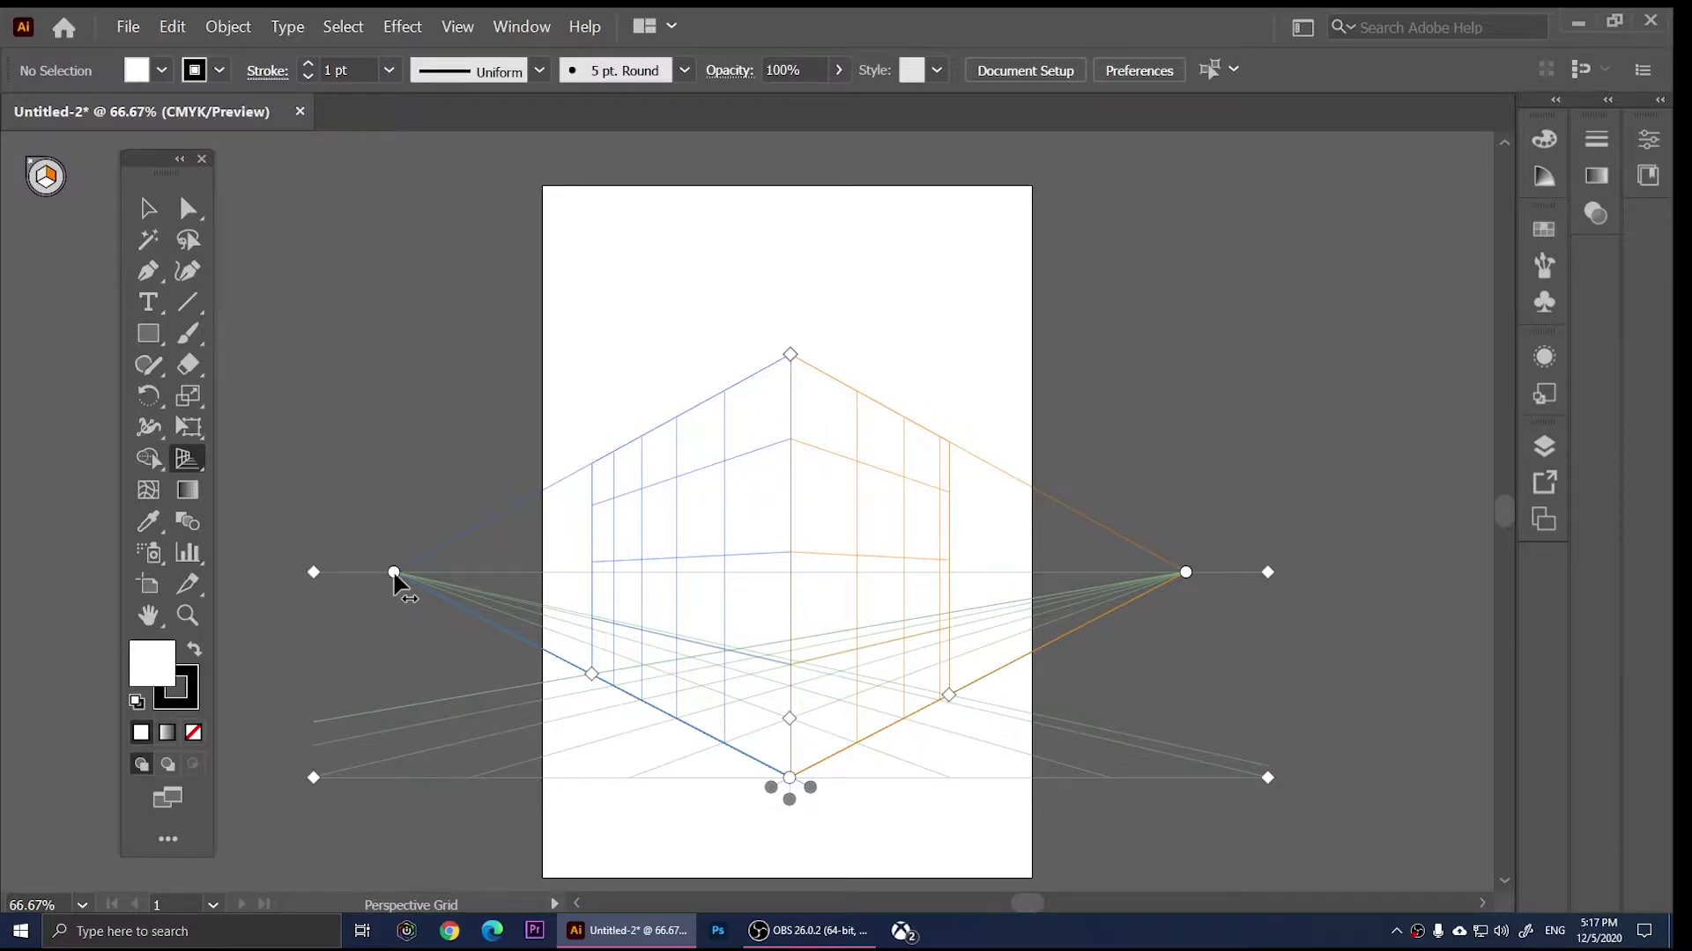
Step: Move both vanishing points slightly inward toward the artboard and lower the horizon line a little
{"action": "mouse_move", "coordinate": [394, 573]}
{"action": "left_mouse_down"}
{"action": "mouse_move", "coordinate": [720, 573]}
{"action": "mouse_move", "coordinate": [427, 573]}
{"action": "left_mouse_up"}
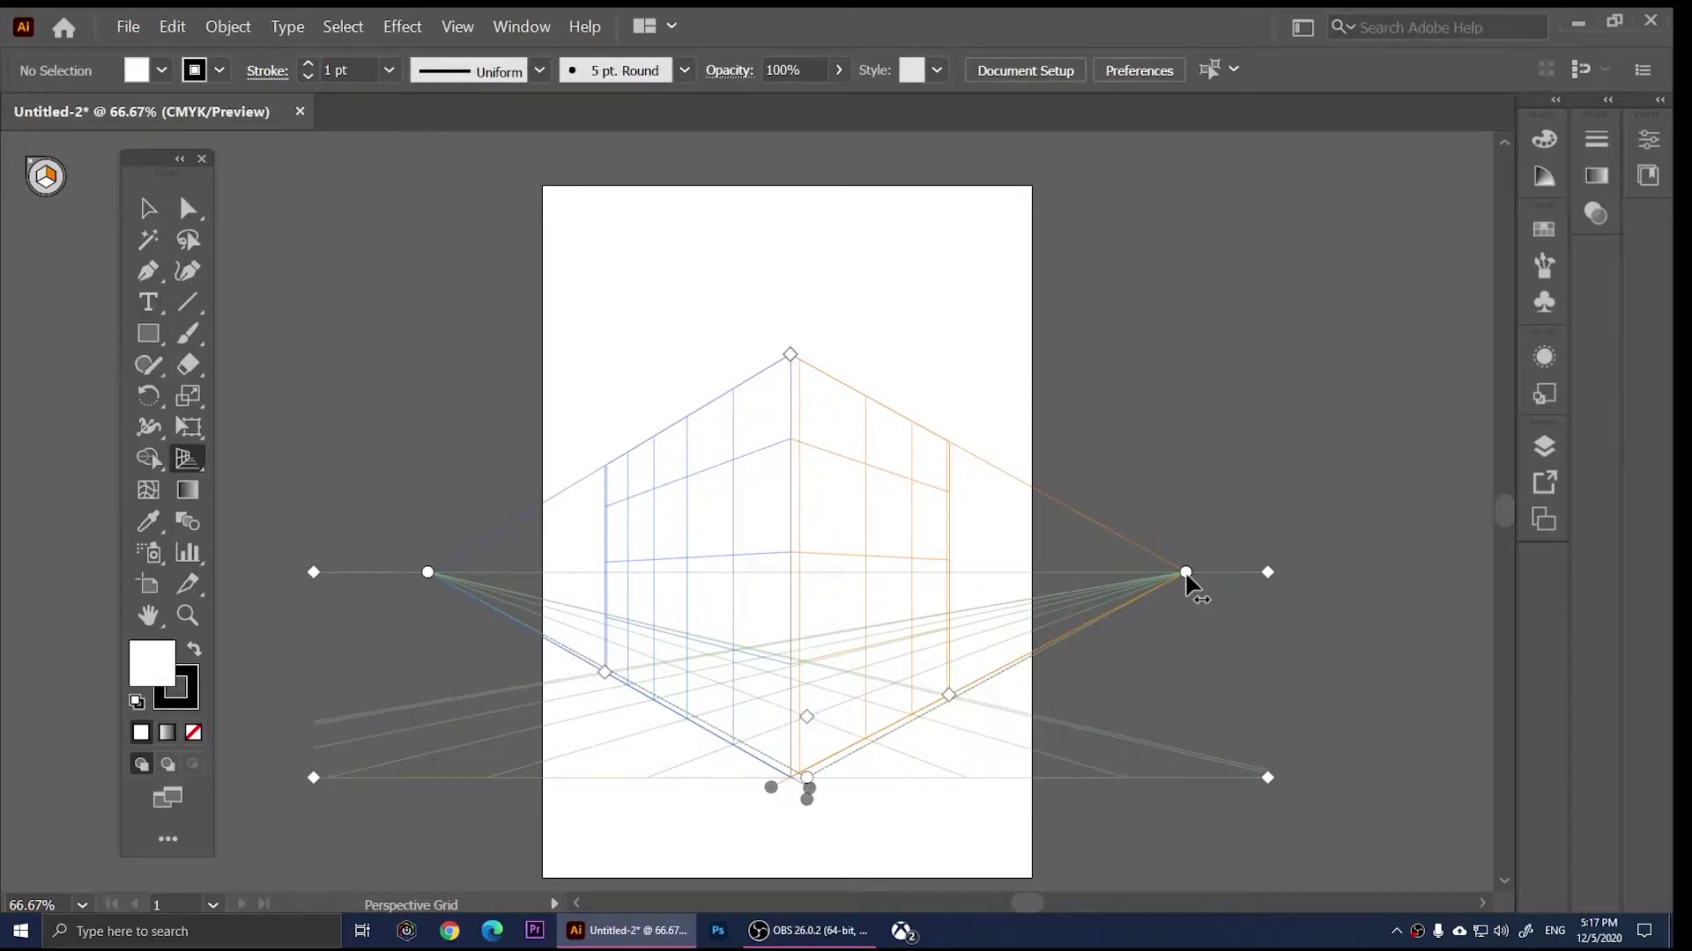
{"action": "mouse_move", "coordinate": [1187, 573]}
{"action": "left_mouse_down"}
{"action": "mouse_move", "coordinate": [858, 551]}
{"action": "mouse_move", "coordinate": [1197, 568]}
{"action": "mouse_move", "coordinate": [1083, 563]}
{"action": "mouse_move", "coordinate": [1159, 572]}
{"action": "left_mouse_up"}
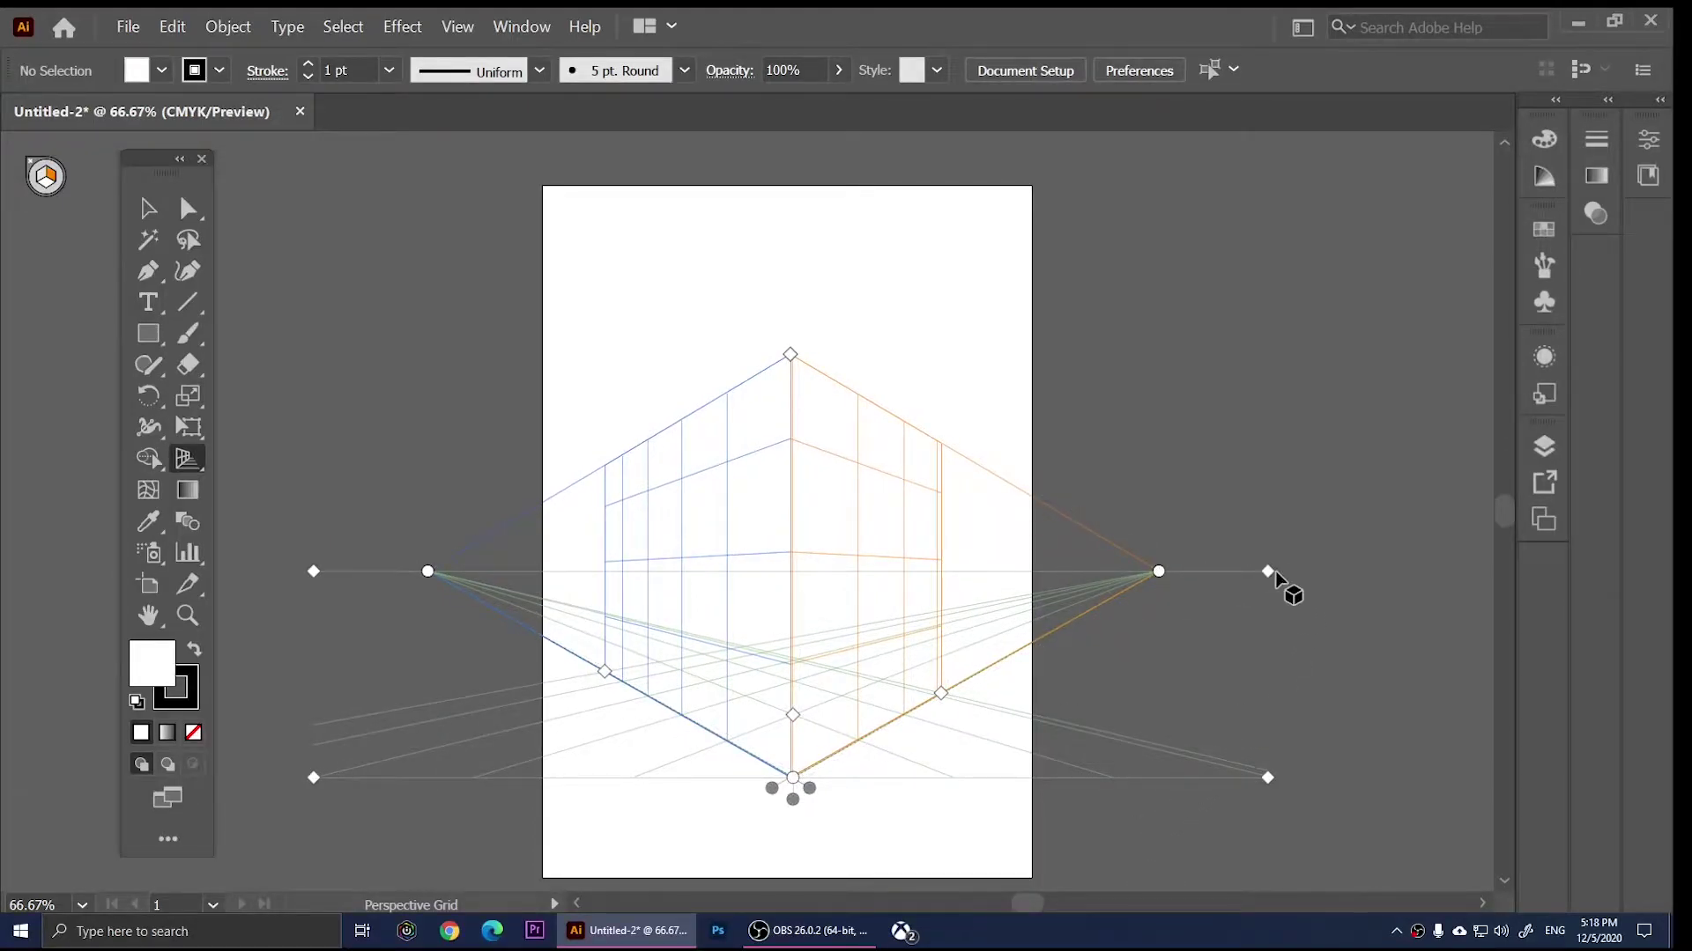
{"action": "left_click_drag", "start_coordinate": [1267, 572], "coordinate": [1268, 589]}
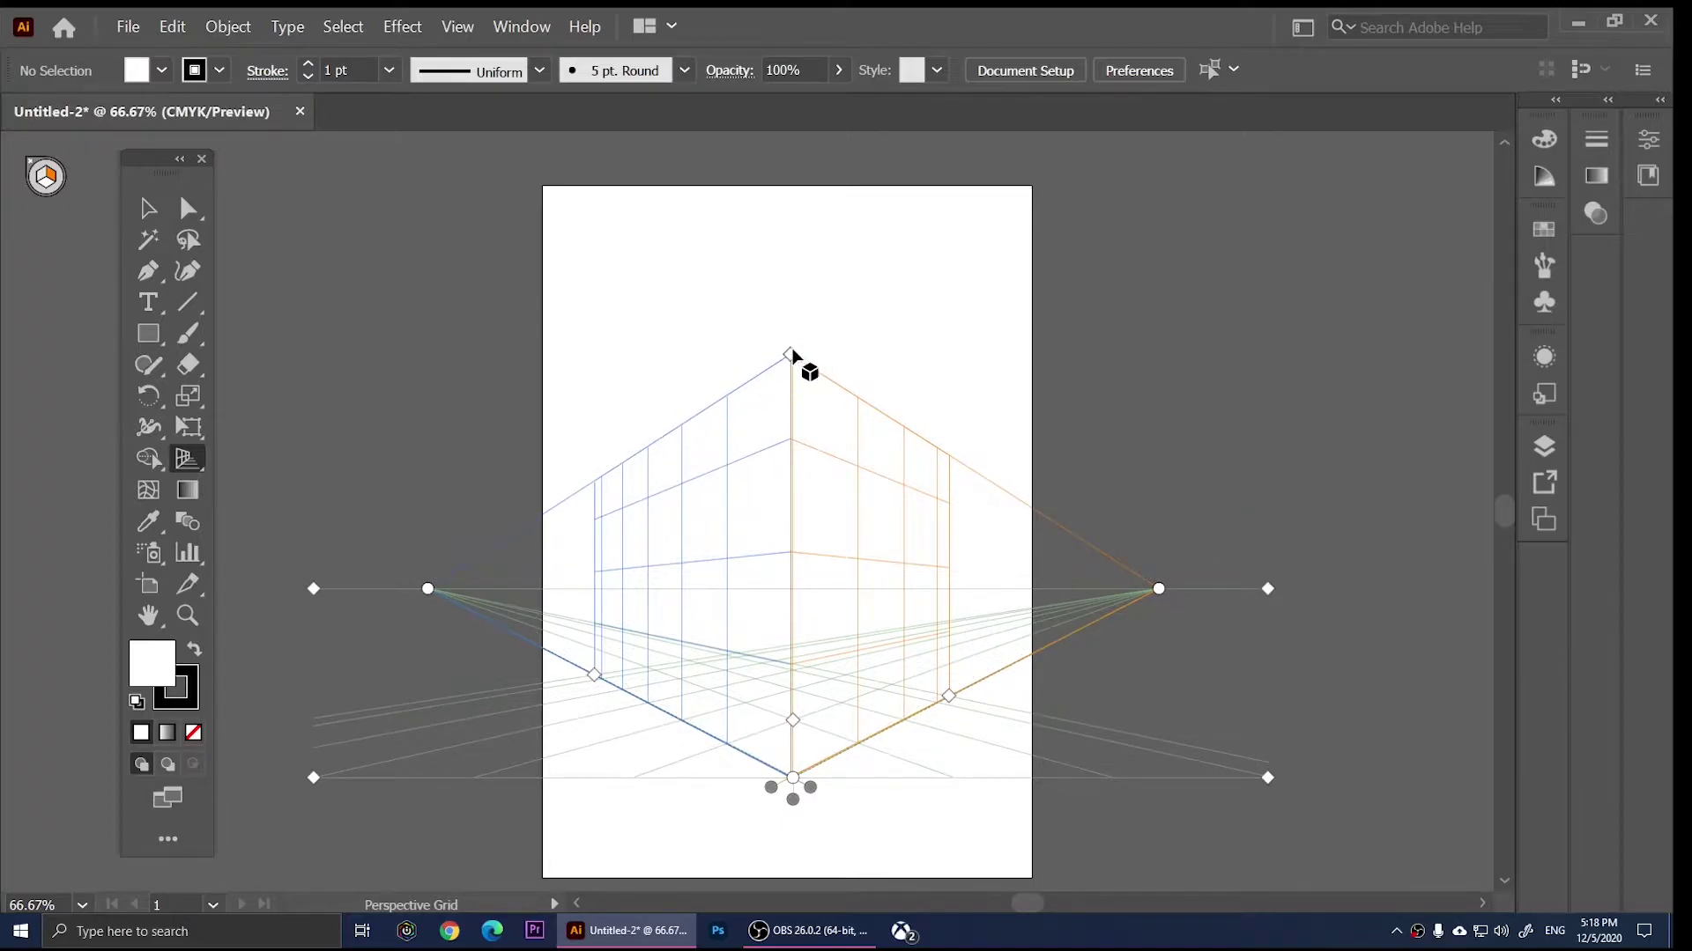
Step: Raise the grid's vertical extent toward the artboard's upper edge and widen the right plane's extent slightly
{"action": "mouse_move", "coordinate": [788, 354]}
{"action": "left_mouse_down"}
{"action": "mouse_move", "coordinate": [793, 375]}
{"action": "mouse_move", "coordinate": [782, 151]}
{"action": "mouse_move", "coordinate": [800, 489]}
{"action": "mouse_move", "coordinate": [795, 332]}
{"action": "left_mouse_up"}
{"action": "scroll", "coordinate": [1004, 381], "scroll_direction": "down", "scroll_amount": 2}
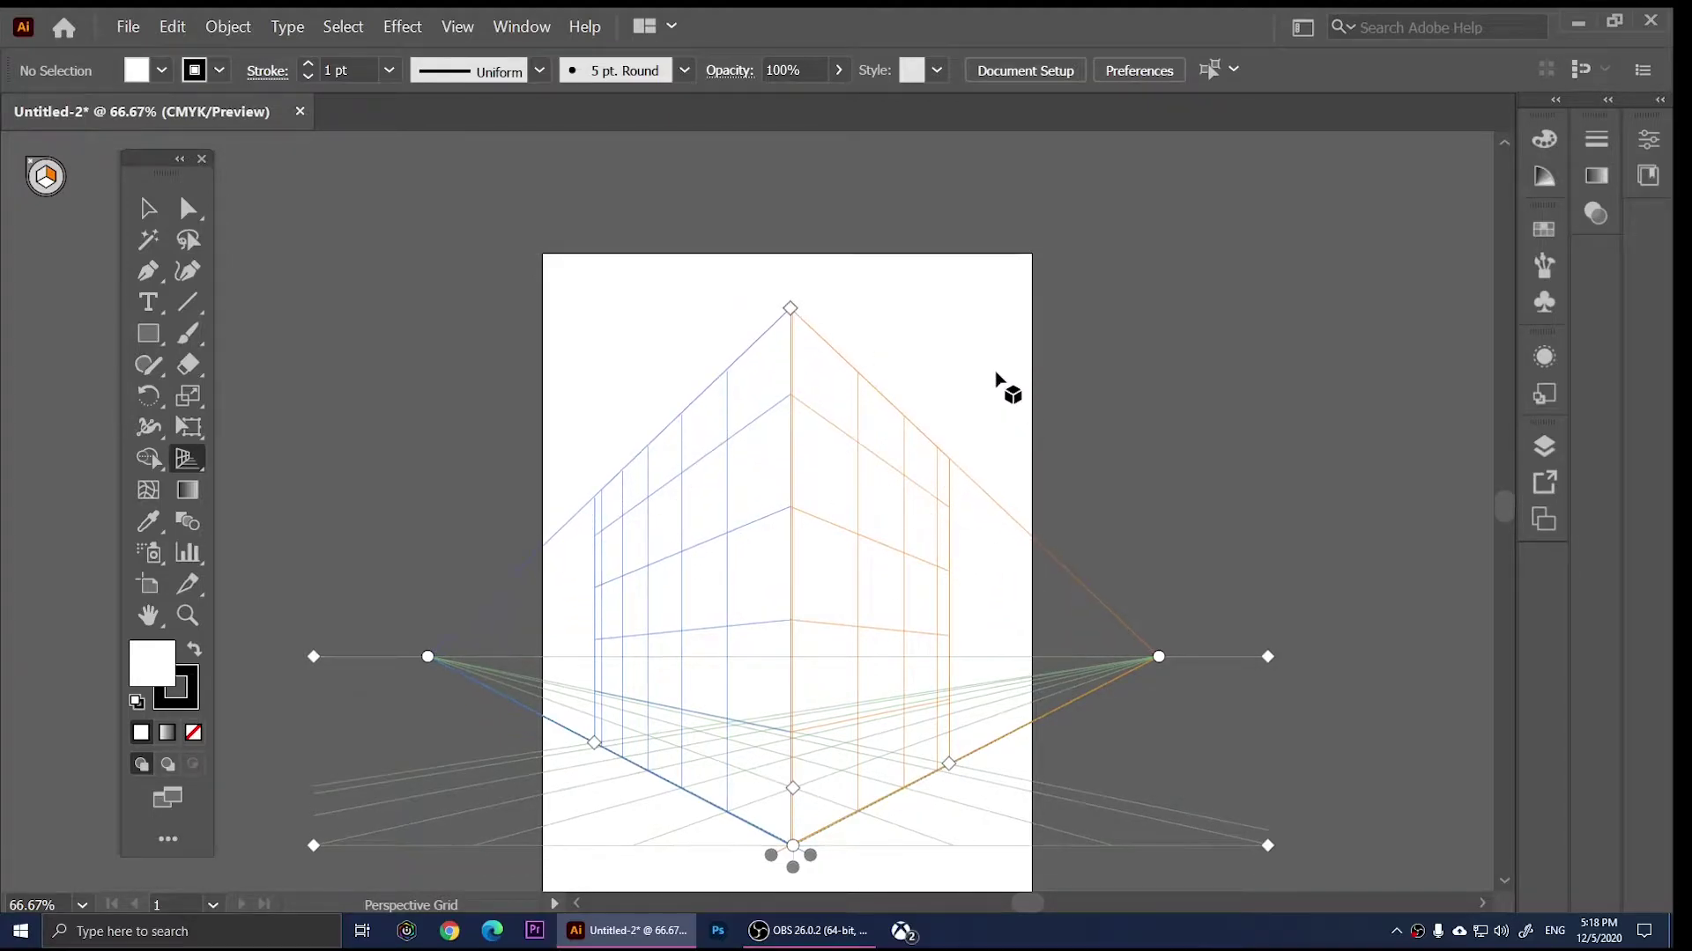
{"action": "scroll", "coordinate": [988, 392], "scroll_direction": "down", "scroll_amount": 1}
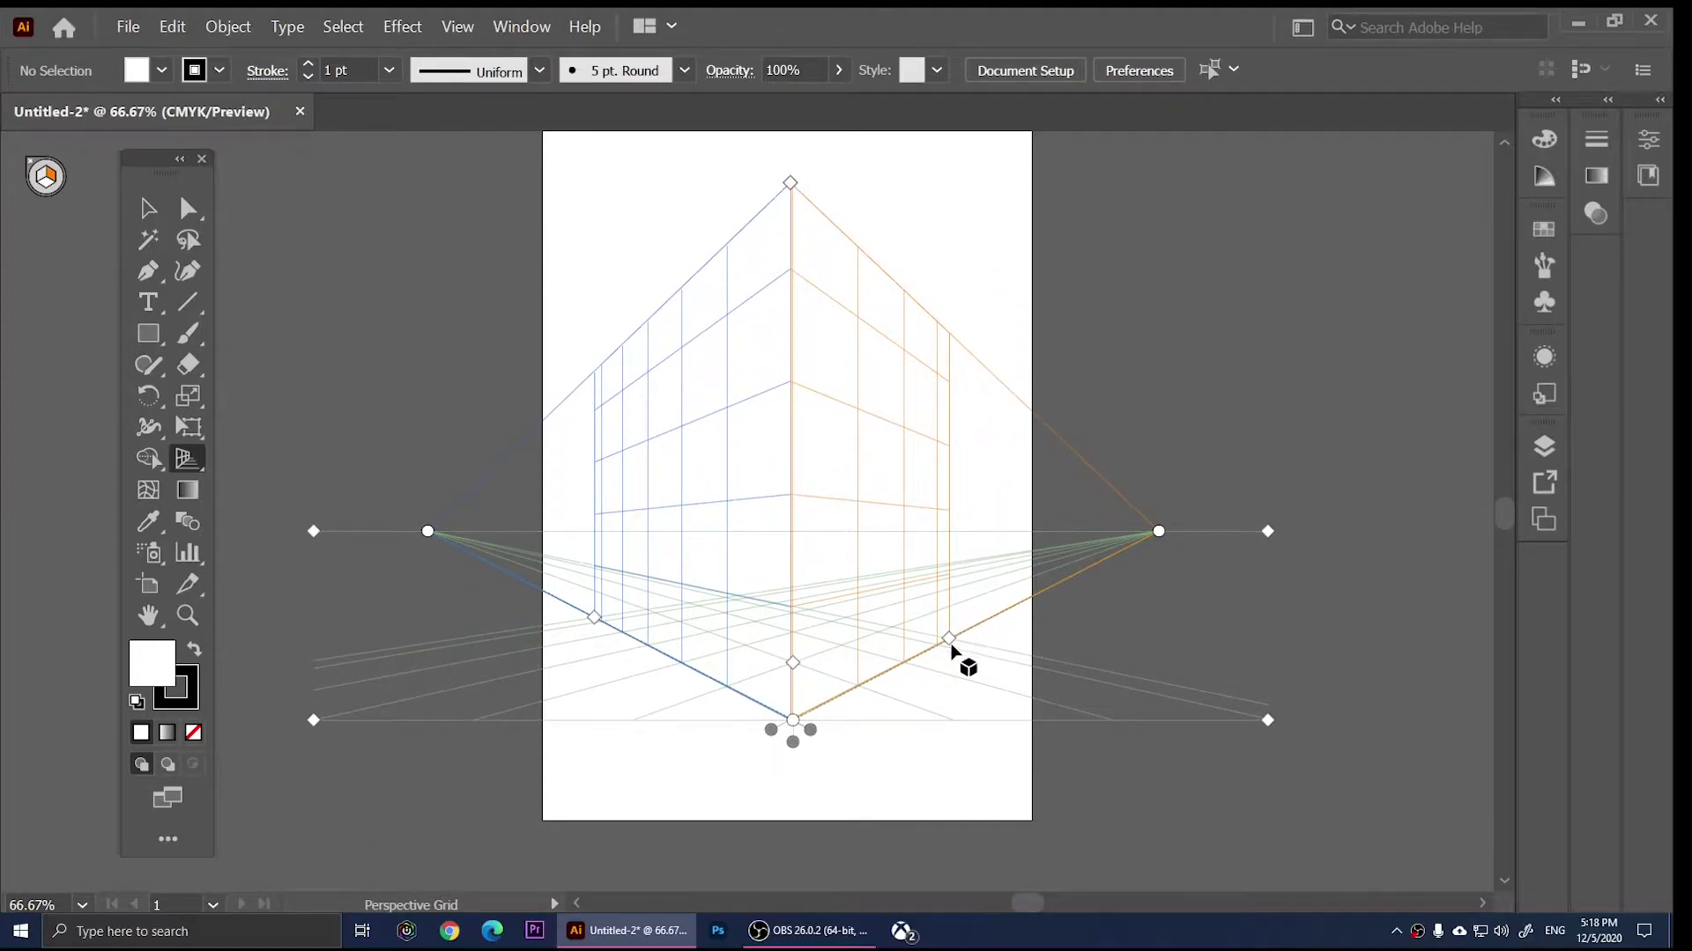
{"action": "left_click_drag", "start_coordinate": [949, 636], "coordinate": [959, 627]}
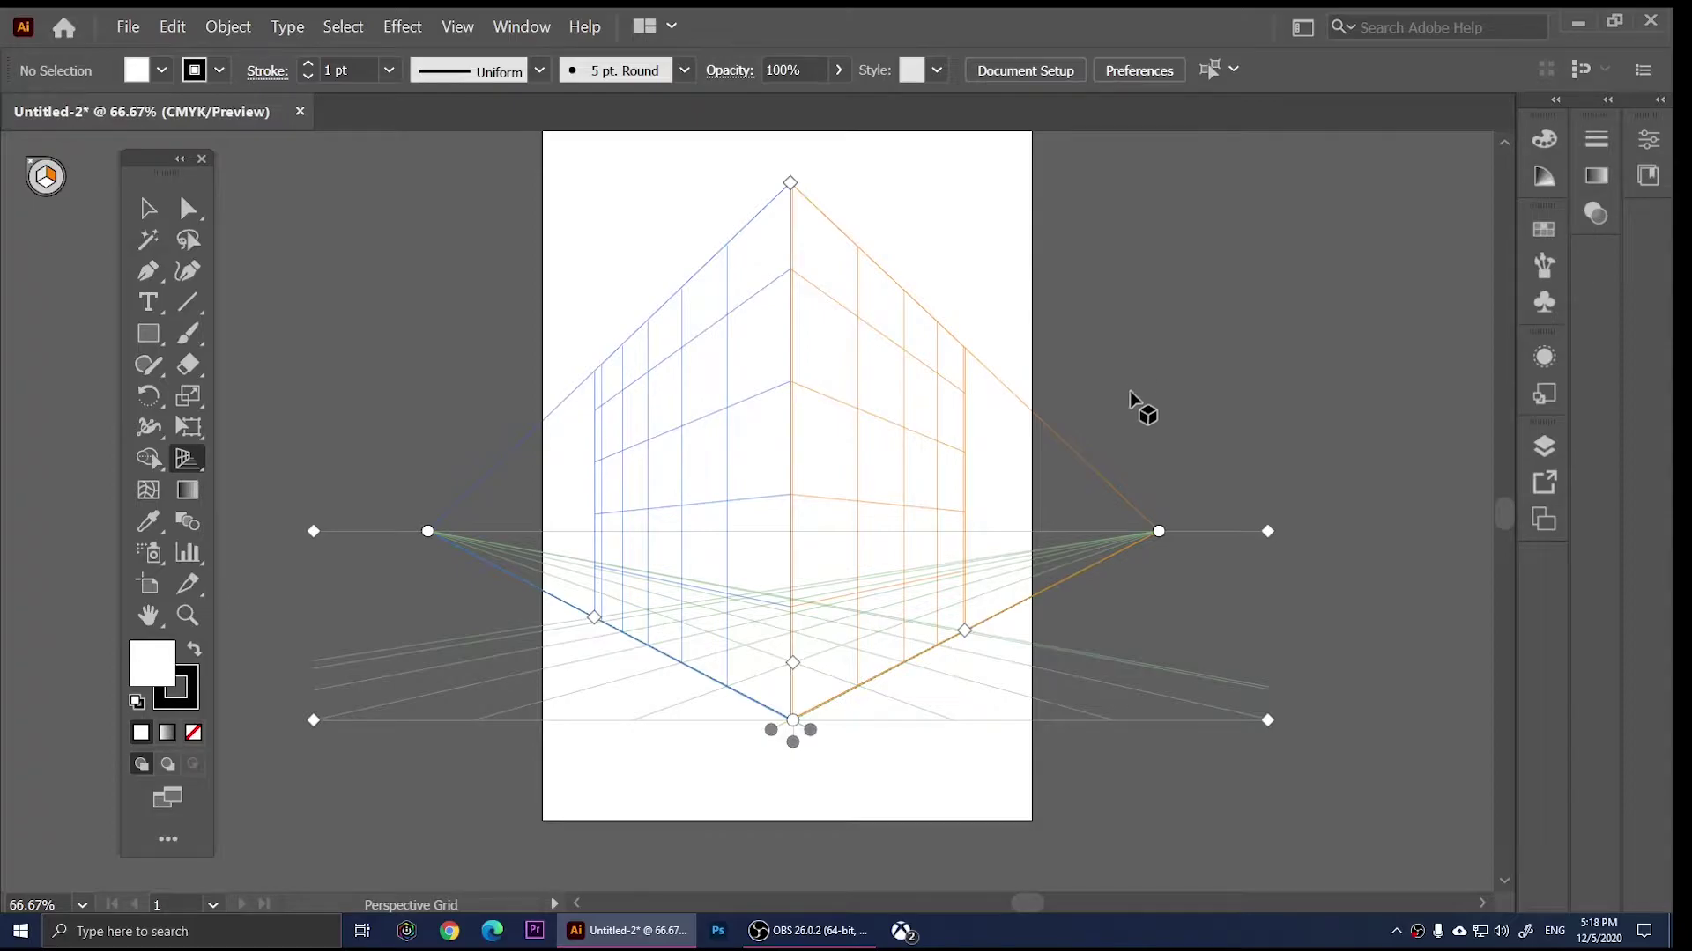
Step: Draw full-height wall rectangles on the right and left grid planes, meeting at the central vertical edge
{"action": "left_click", "coordinate": [152, 338]}
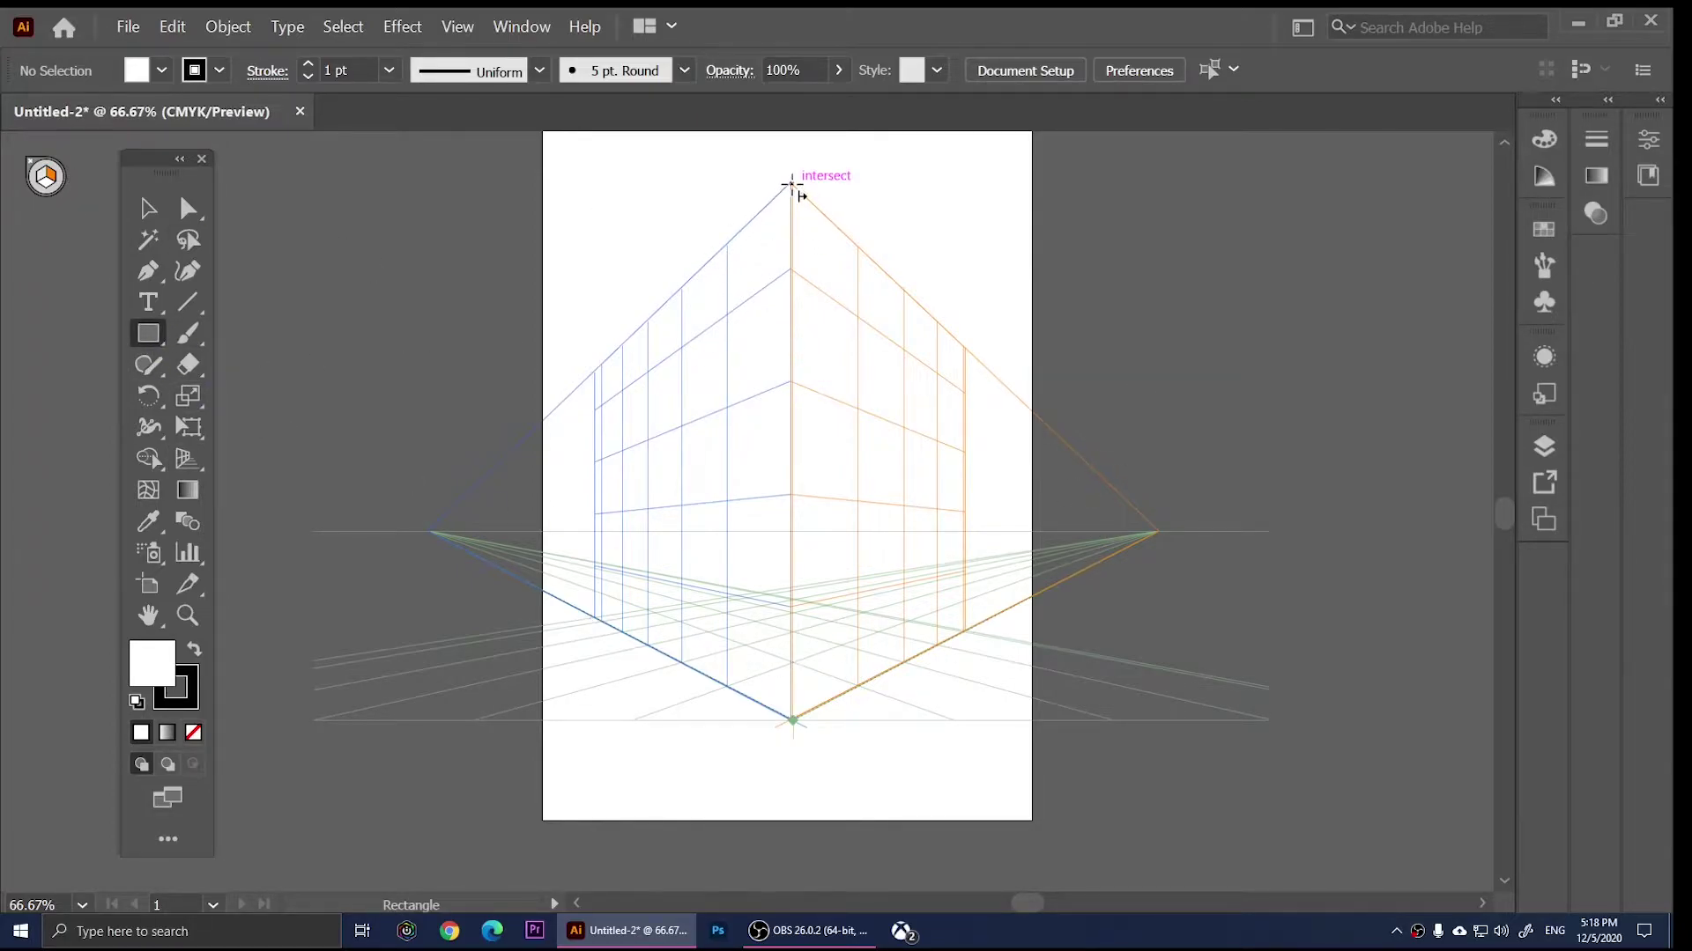
{"action": "left_click_drag", "start_coordinate": [791, 185], "coordinate": [963, 631]}
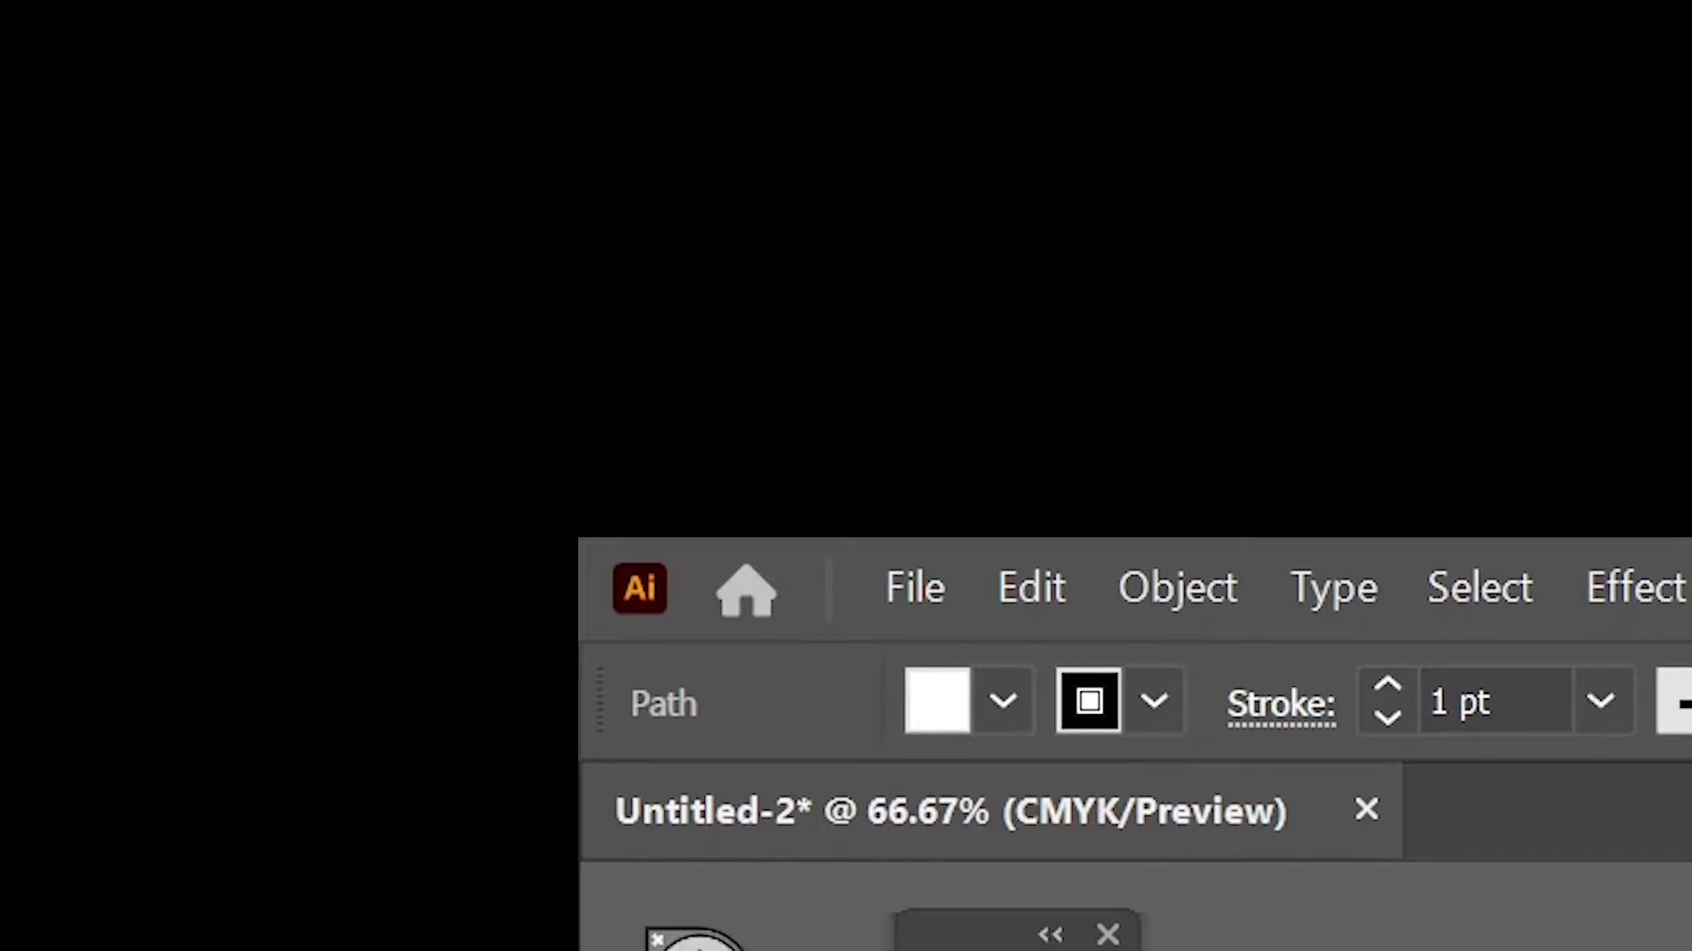
{"action": "key", "text": "ctrl+shift+a"}
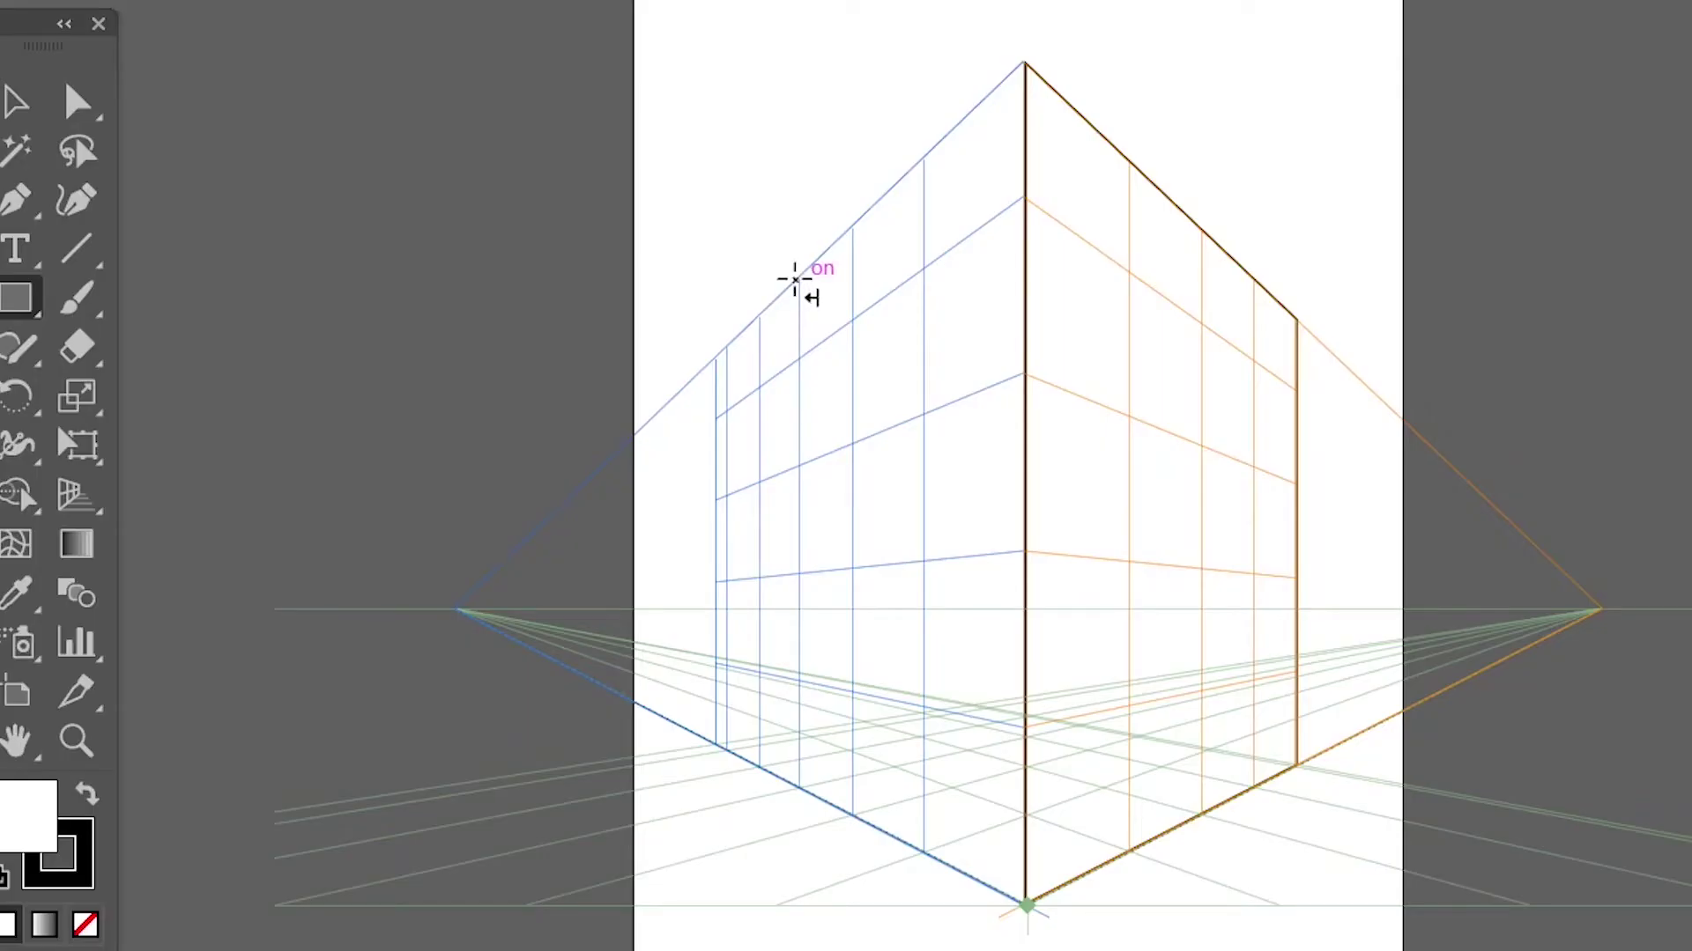
{"action": "left_click_drag", "start_coordinate": [796, 279], "coordinate": [1022, 903]}
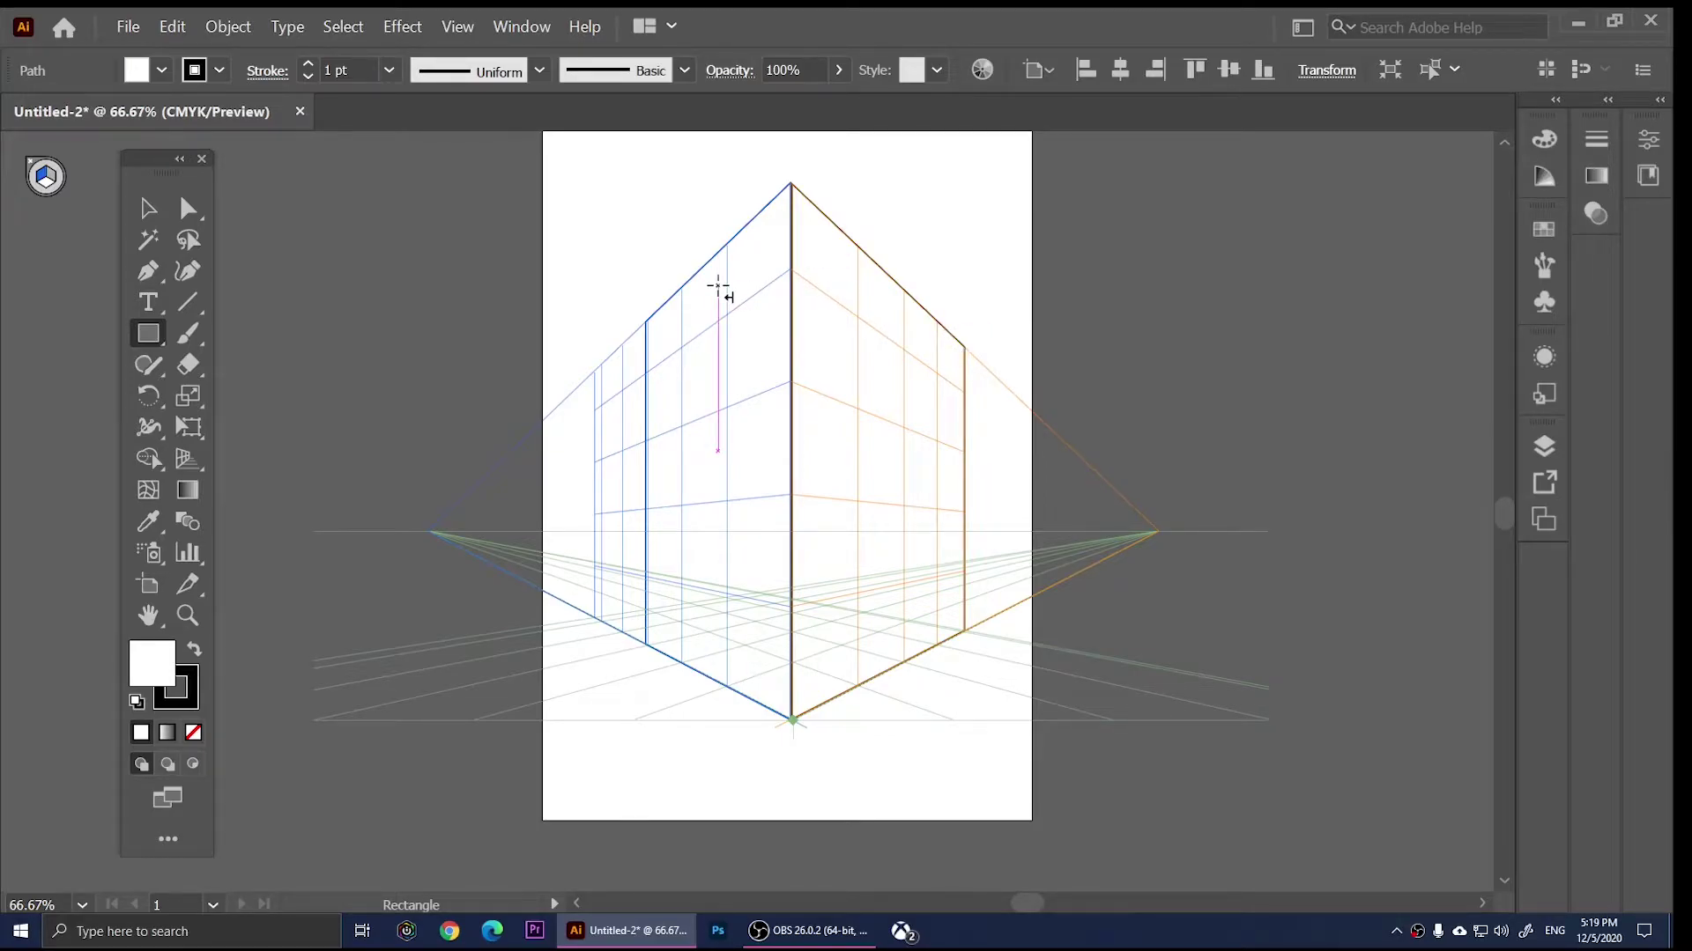
Step: Fill the left wall rectangle with golden yellow DDAC3E
{"action": "left_click", "coordinate": [148, 209]}
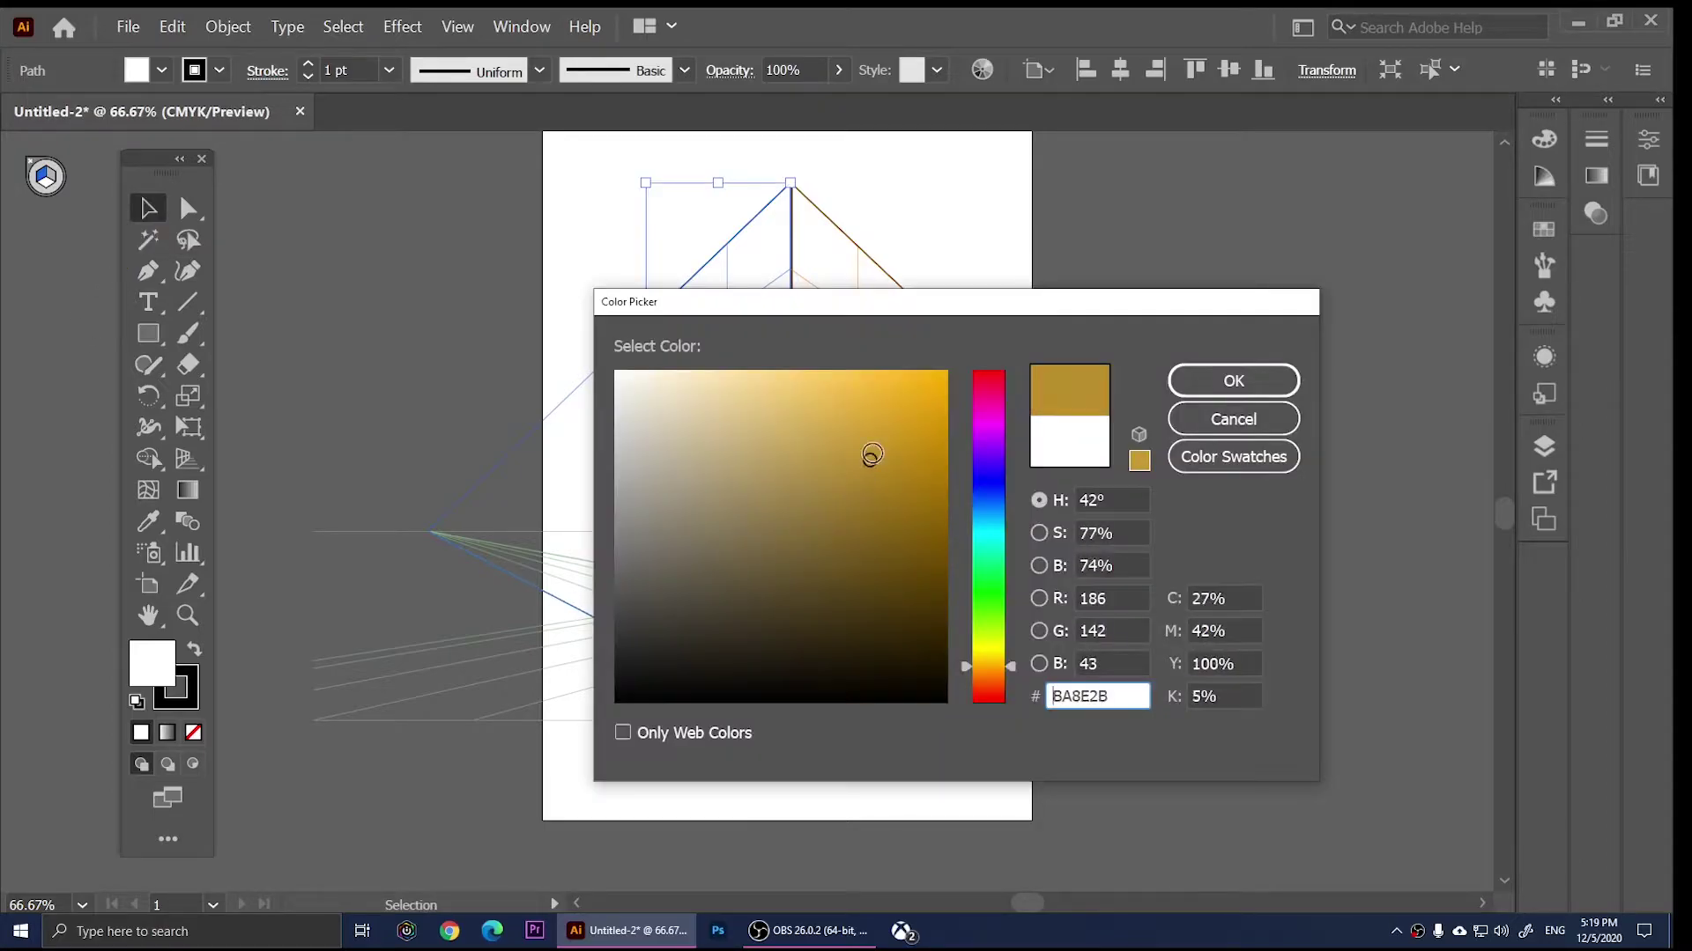
{"action": "mouse_move", "coordinate": [869, 457]}
{"action": "left_mouse_down"}
{"action": "mouse_move", "coordinate": [896, 408]}
{"action": "mouse_move", "coordinate": [855, 411]}
{"action": "left_mouse_up"}
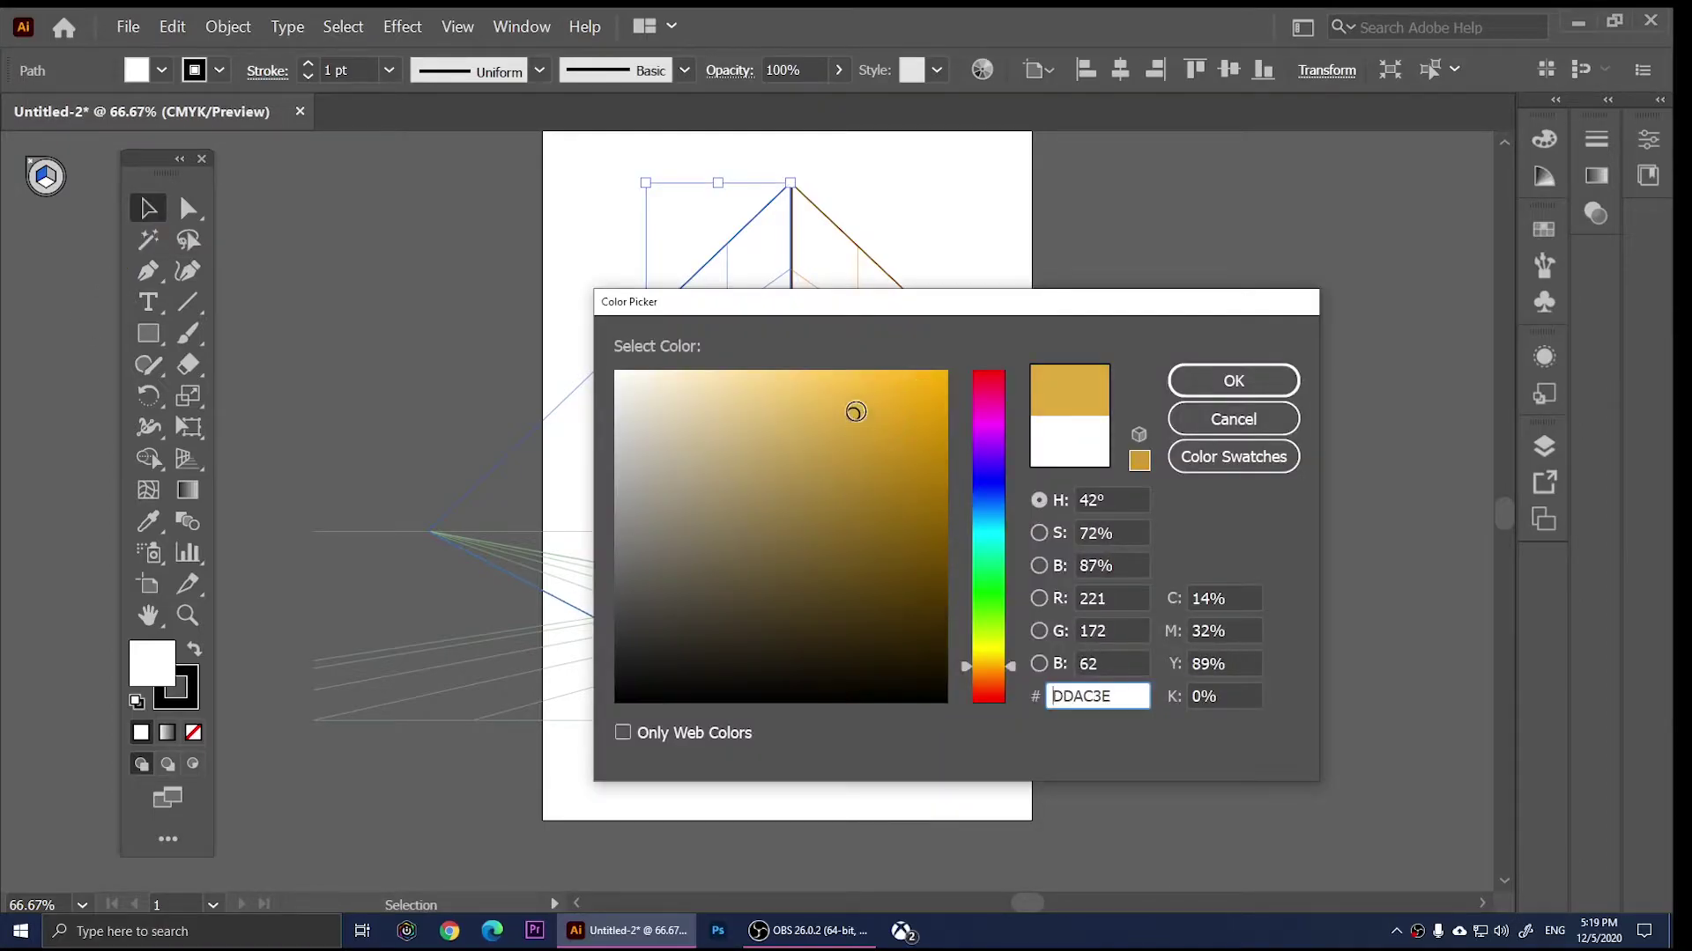
{"action": "left_click", "coordinate": [1200, 378]}
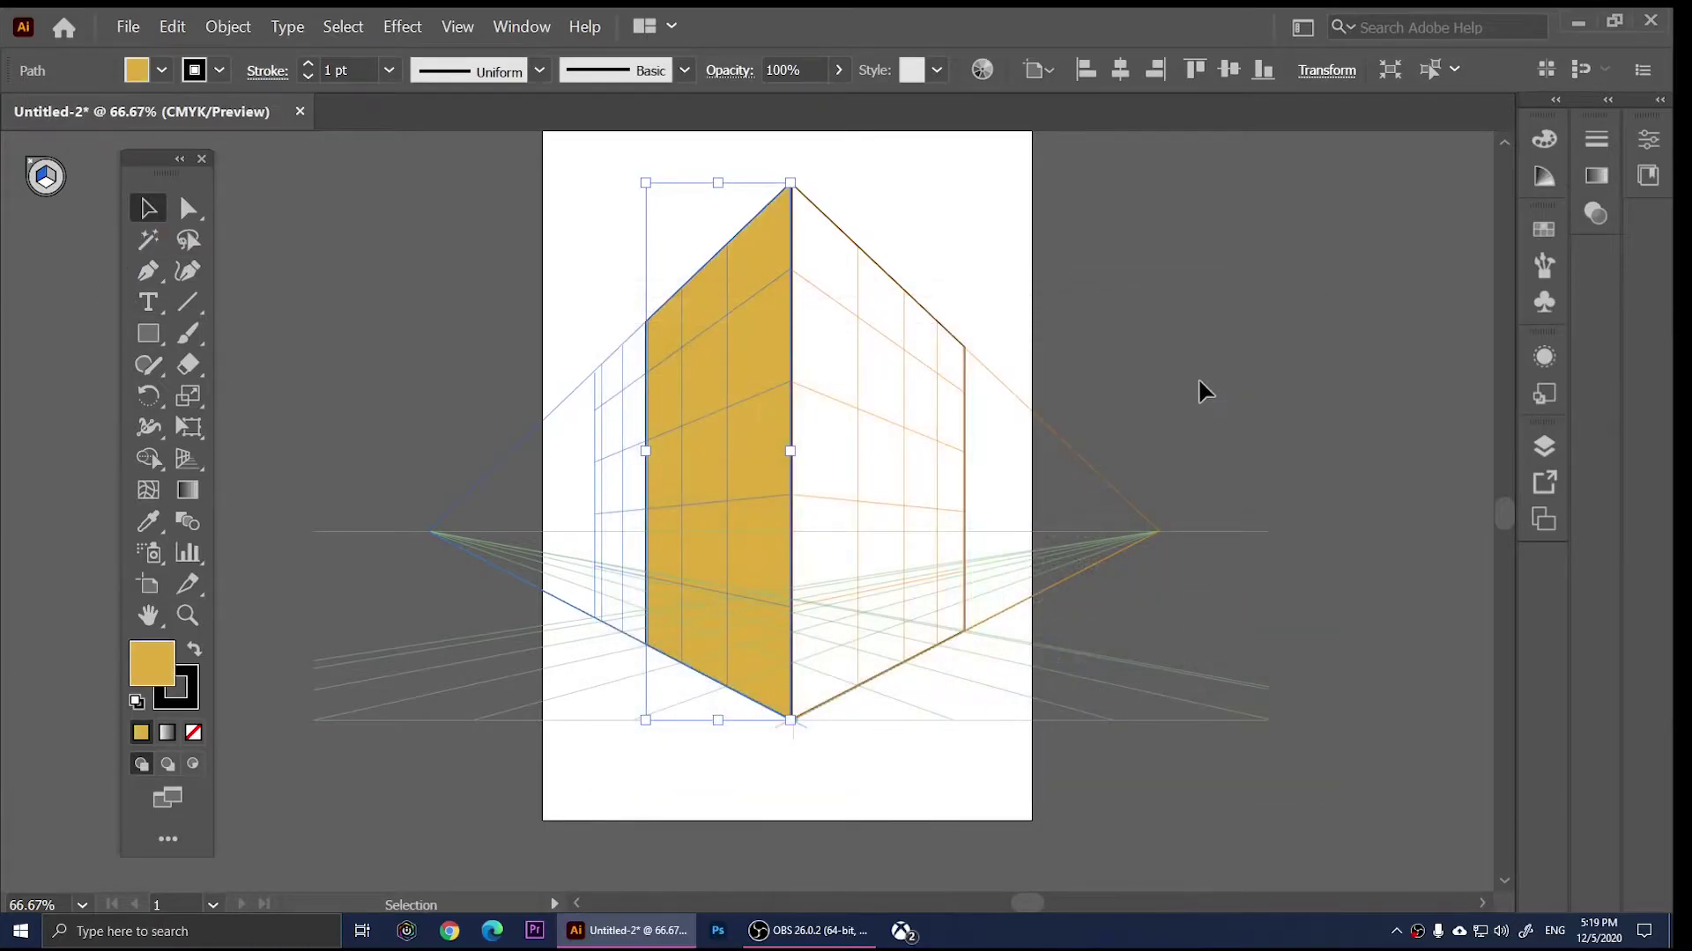
Step: Fill the right wall rectangle with a pale cream yellow
{"action": "left_click", "coordinate": [896, 323]}
{"action": "double_click", "coordinate": [146, 679]}
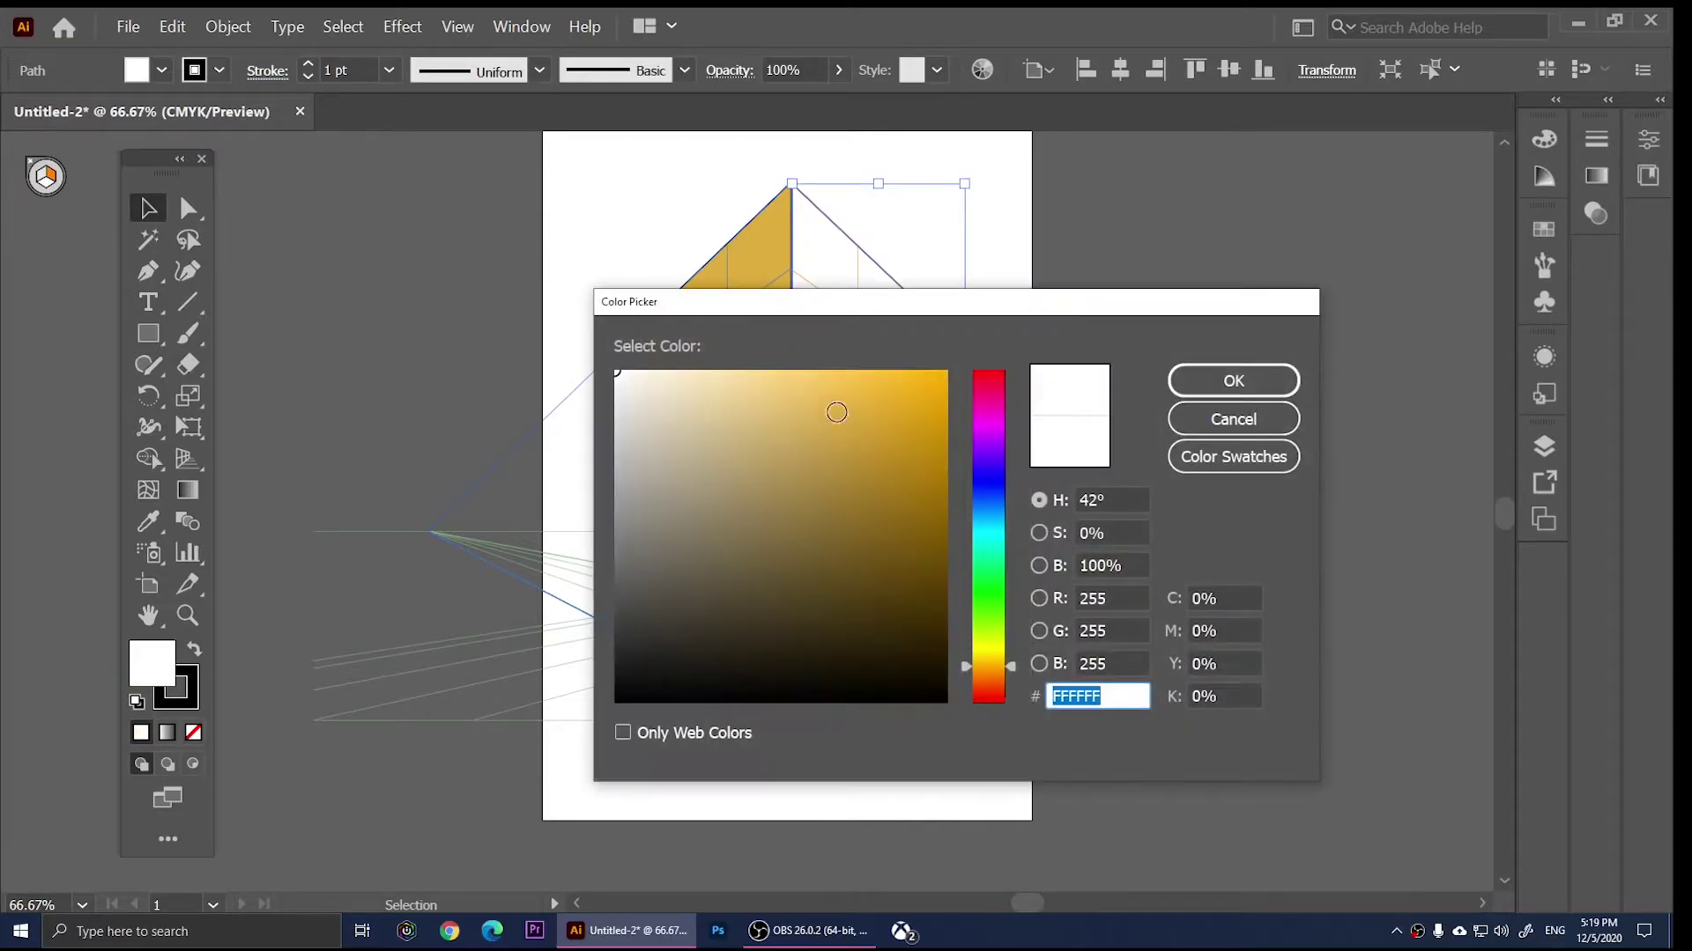
{"action": "mouse_move", "coordinate": [743, 415]}
{"action": "left_mouse_down"}
{"action": "mouse_move", "coordinate": [757, 469]}
{"action": "mouse_move", "coordinate": [738, 463]}
{"action": "mouse_move", "coordinate": [735, 397]}
{"action": "left_mouse_up"}
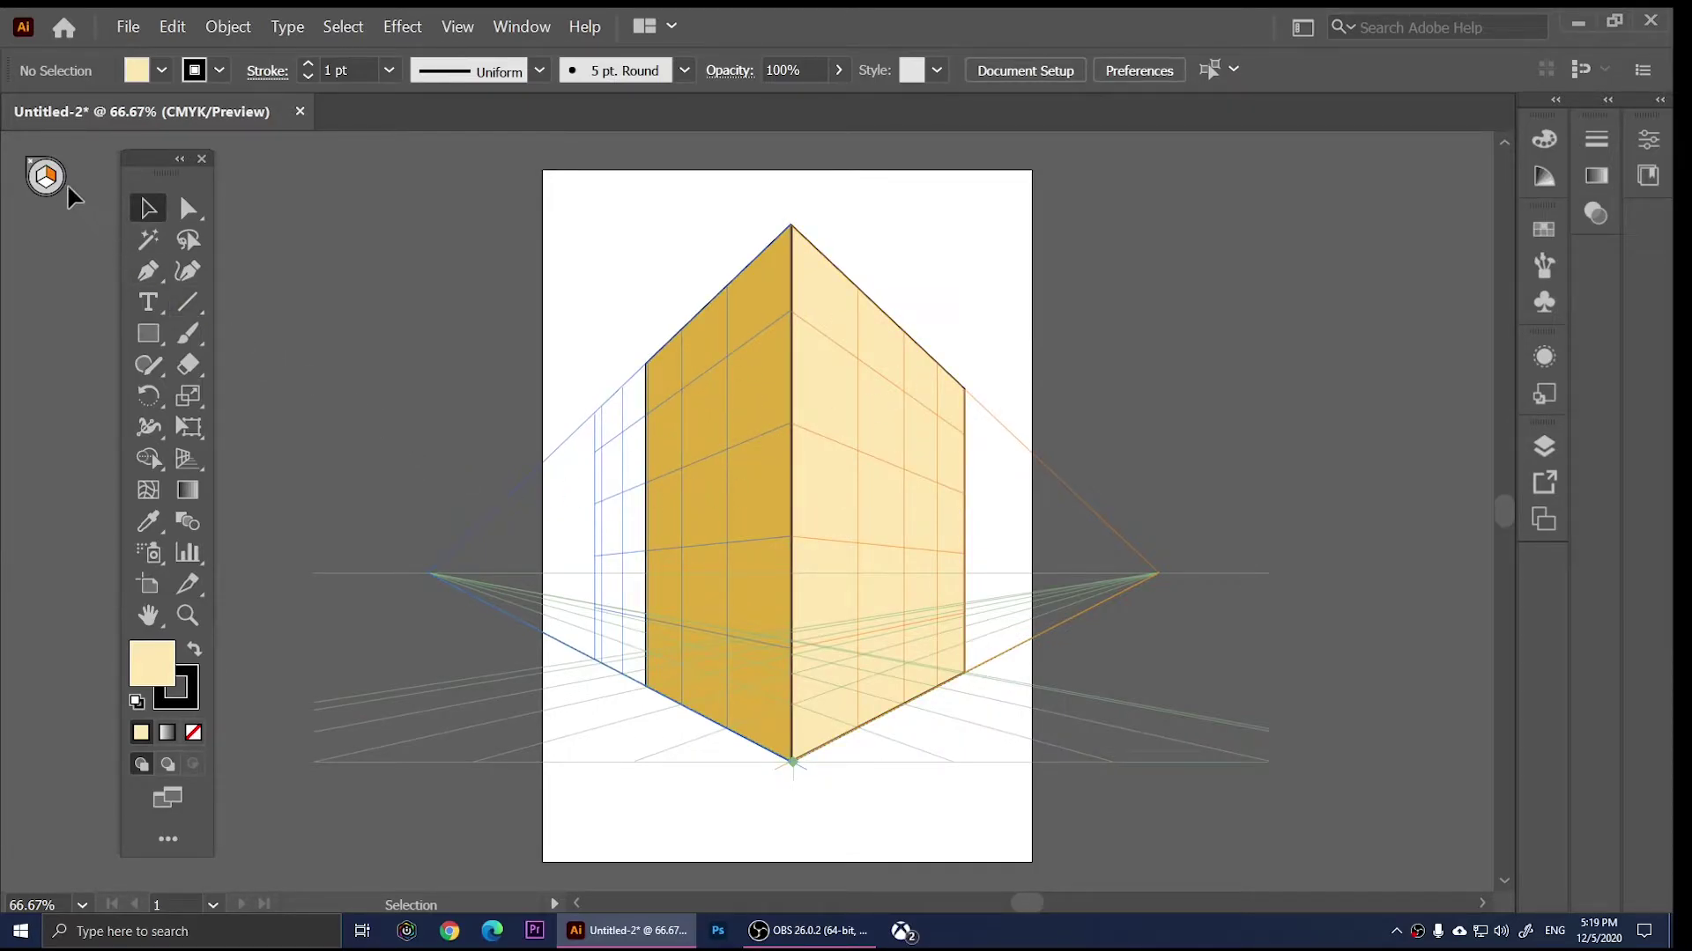
Step: Make the left grid plane active and draw a small window rectangle near the upper part of the left wall
{"action": "left_click", "coordinate": [186, 459]}
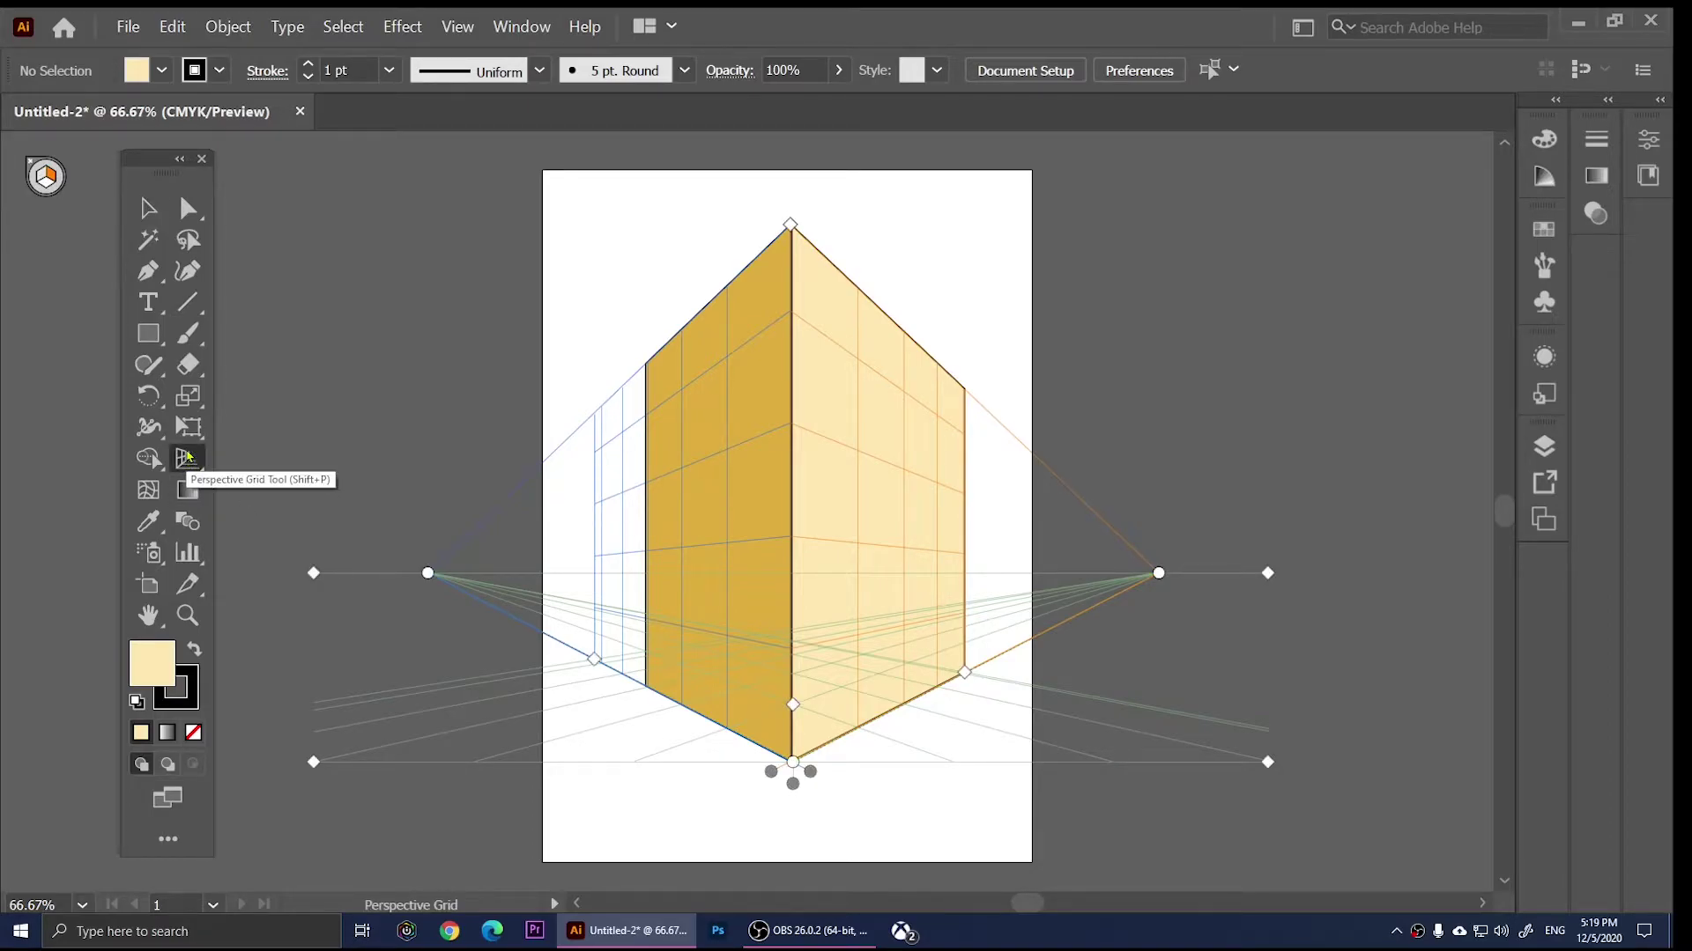
{"action": "key", "text": "shift+v"}
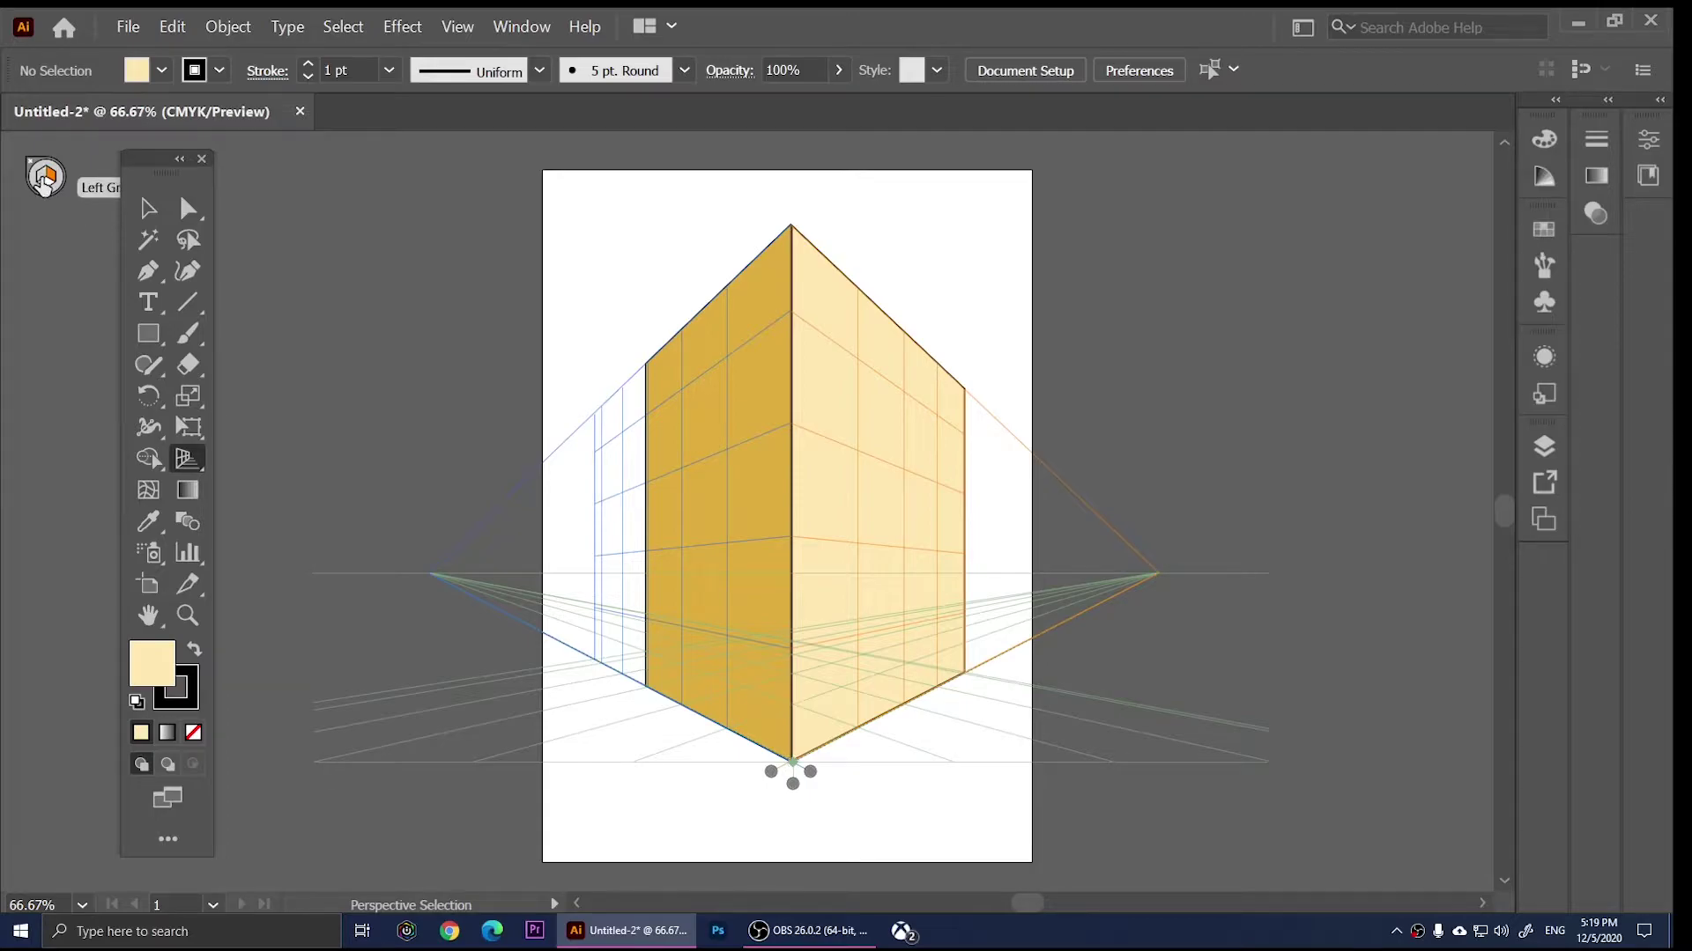
{"action": "left_click", "coordinate": [44, 181]}
{"action": "left_click", "coordinate": [148, 333]}
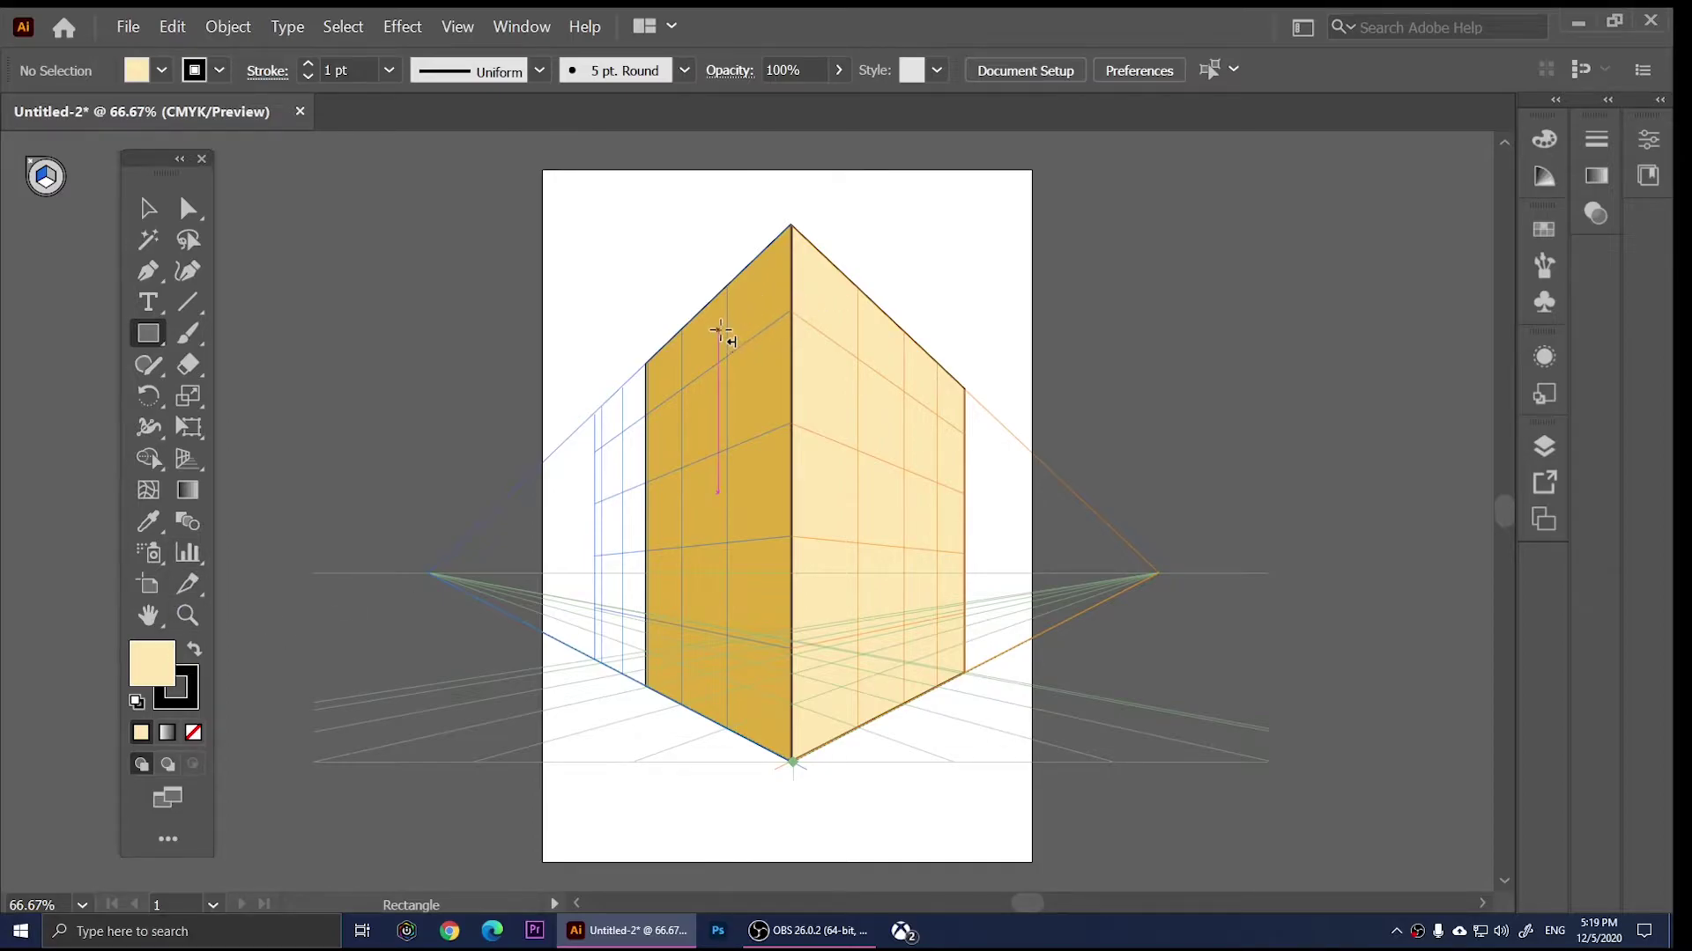
{"action": "left_click_drag", "start_coordinate": [760, 329], "coordinate": [722, 405]}
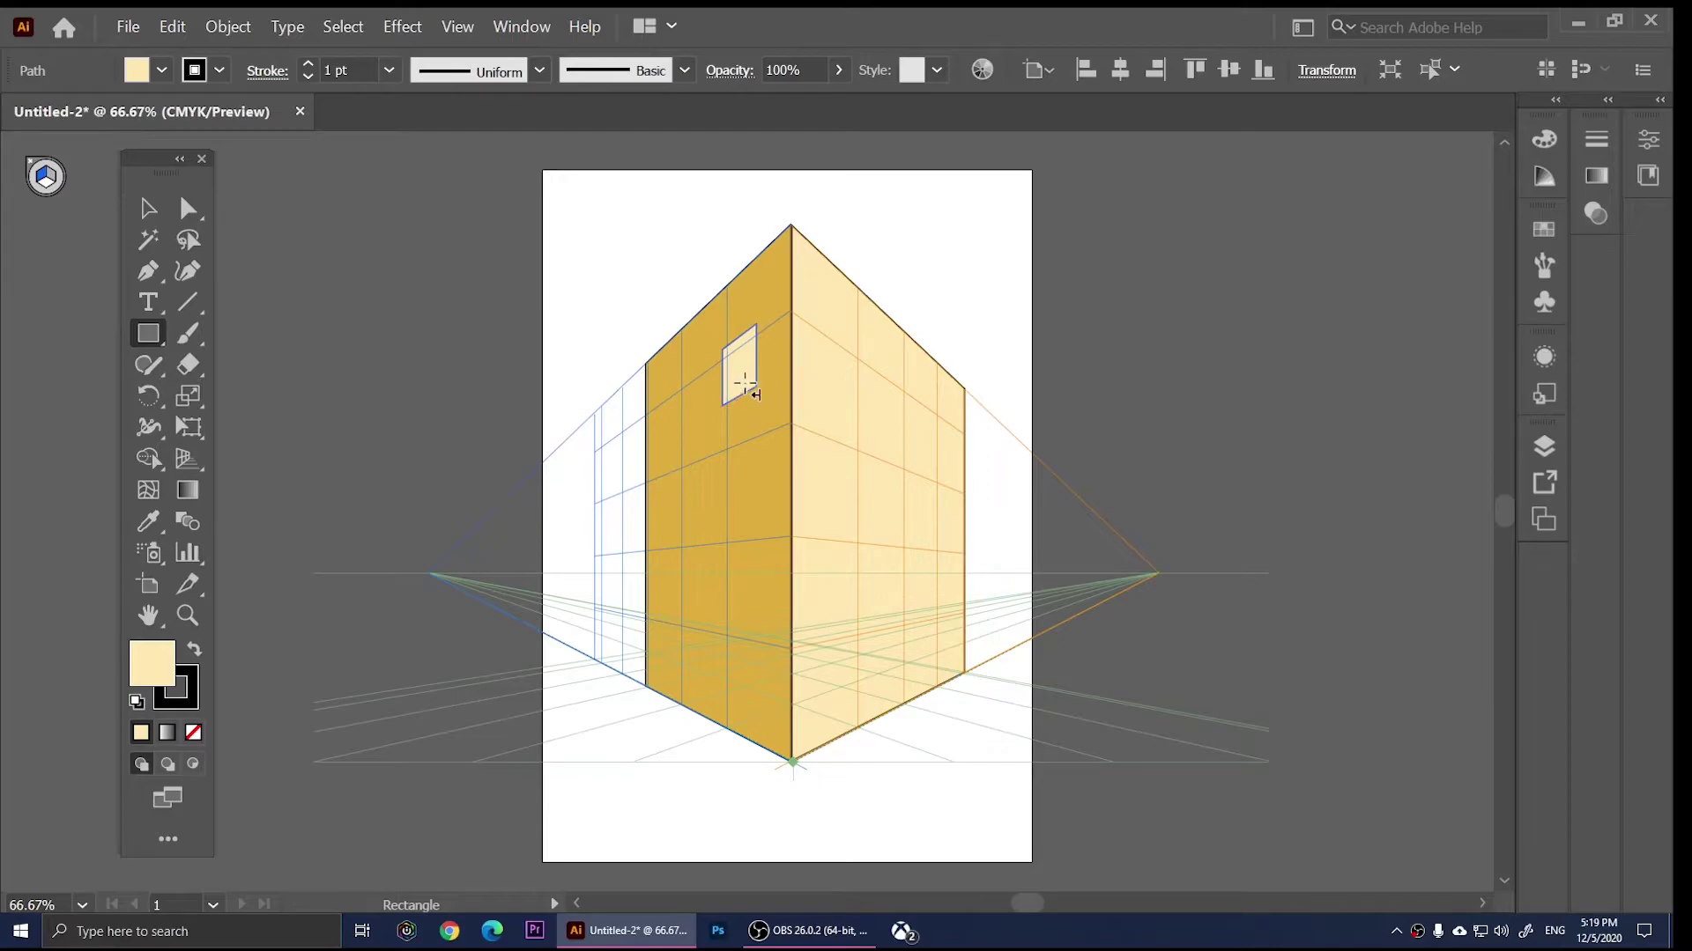
{"action": "scroll", "coordinate": [749, 326], "scroll_direction": "left", "scroll_amount": 1}
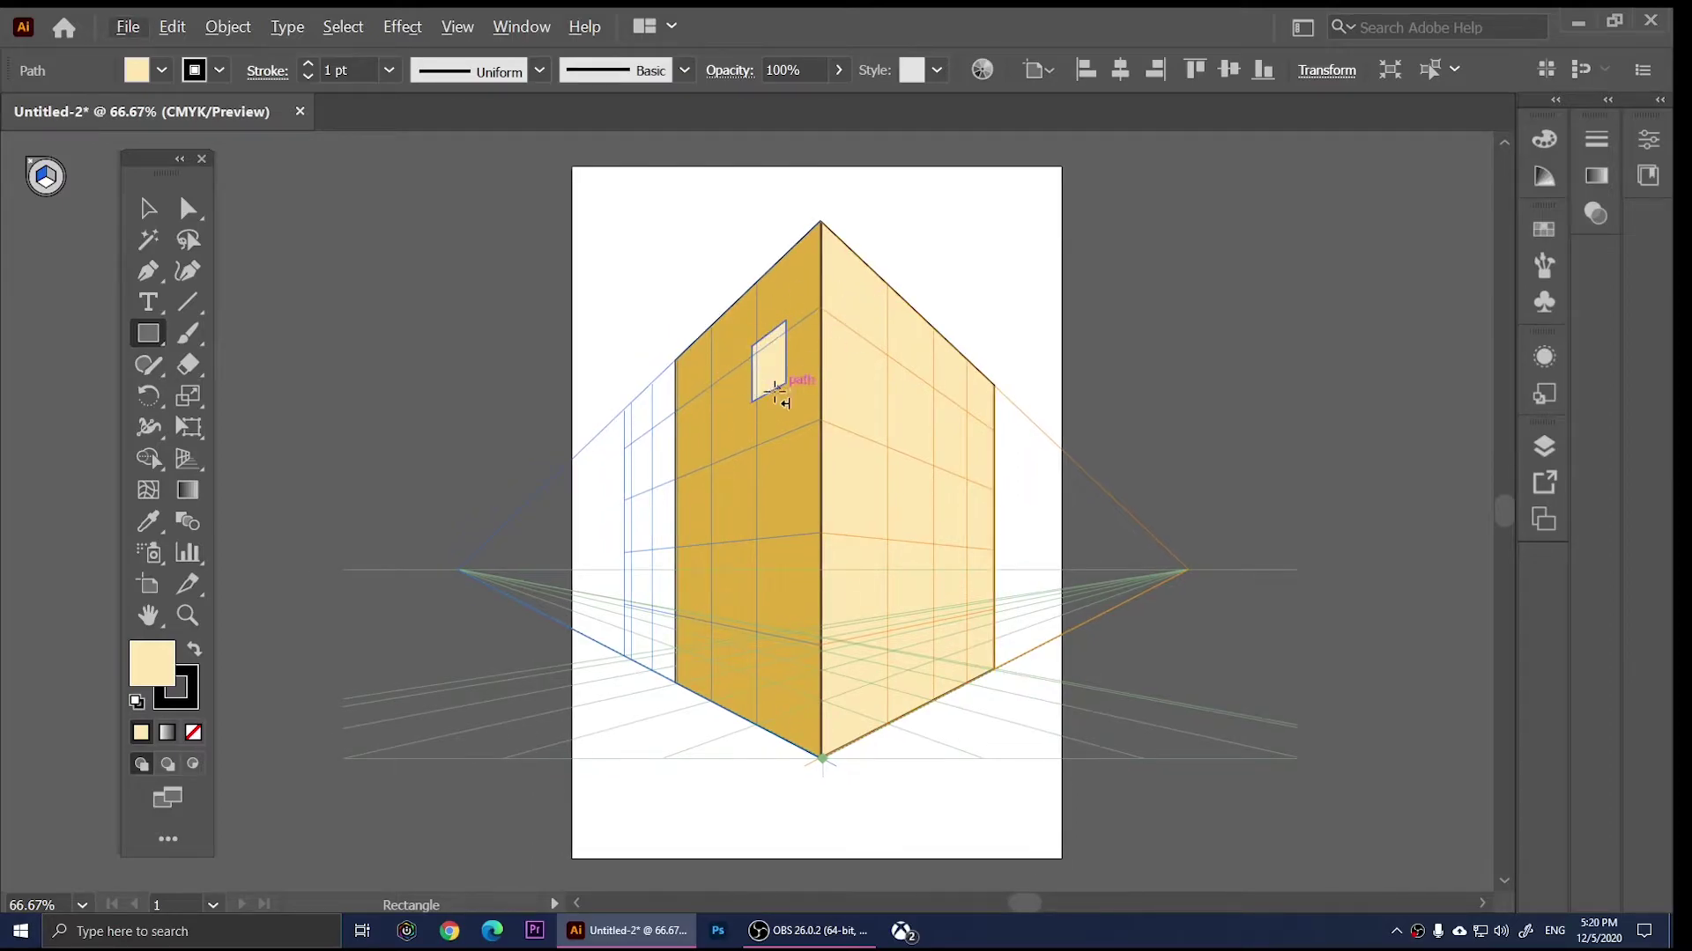
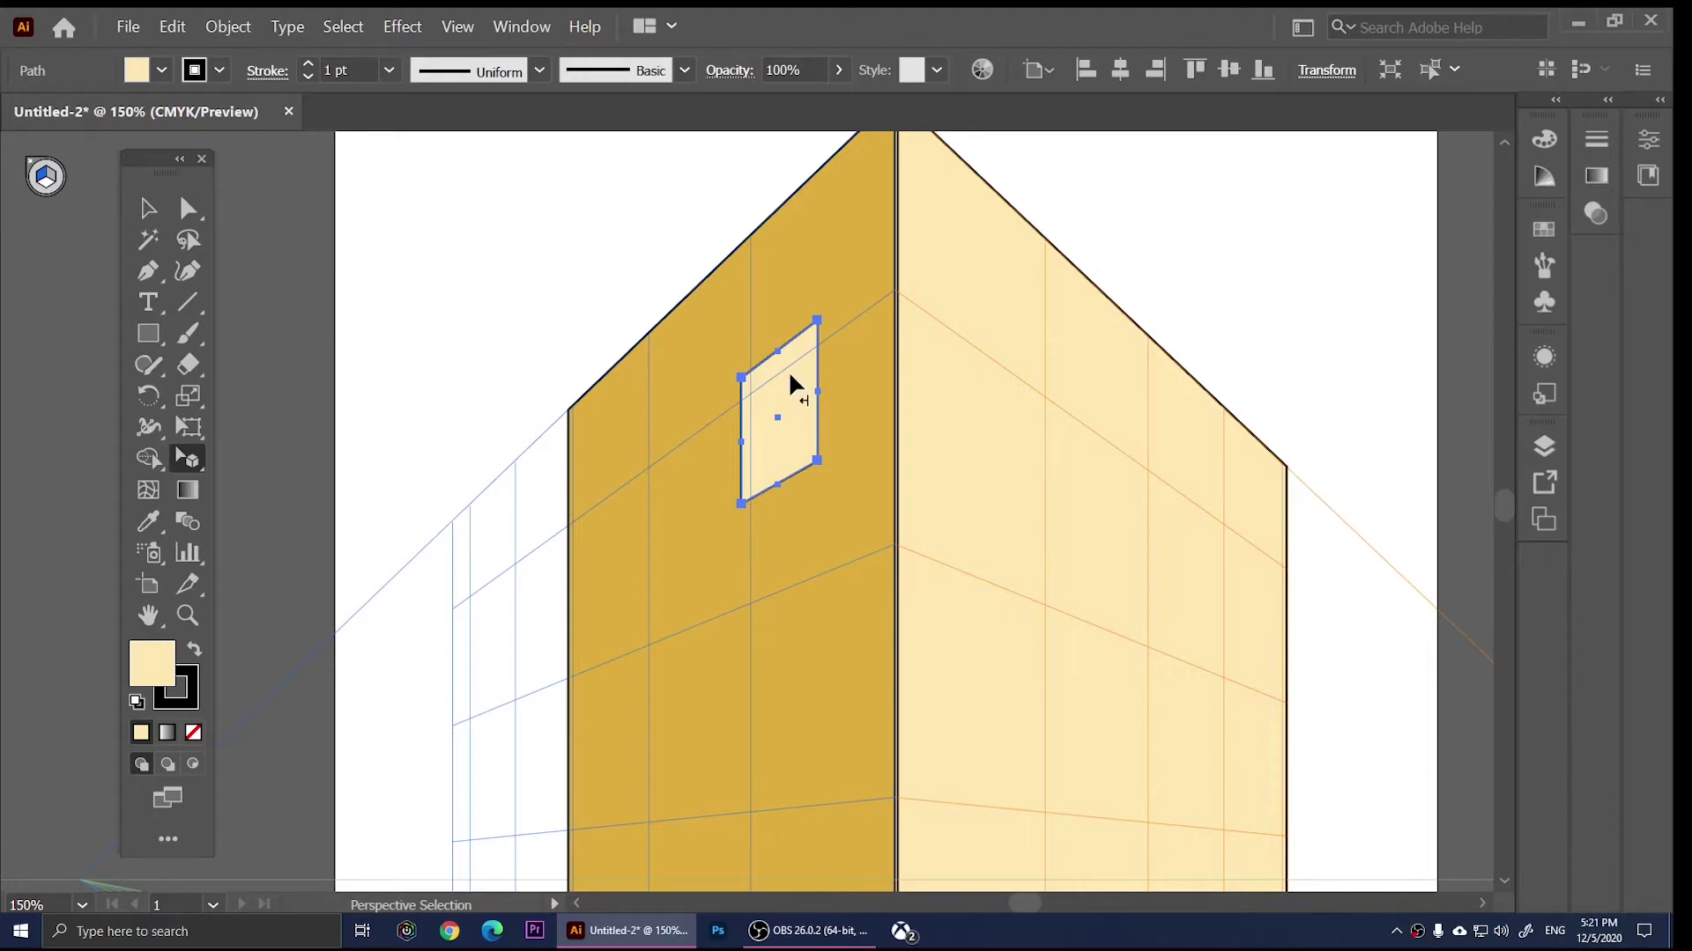
Step: Duplicate the window farther along the left wall in perspective, and duplicate both windows straight down as a second row
{"action": "left_click_drag", "start_coordinate": [790, 384], "coordinate": [662, 466]}
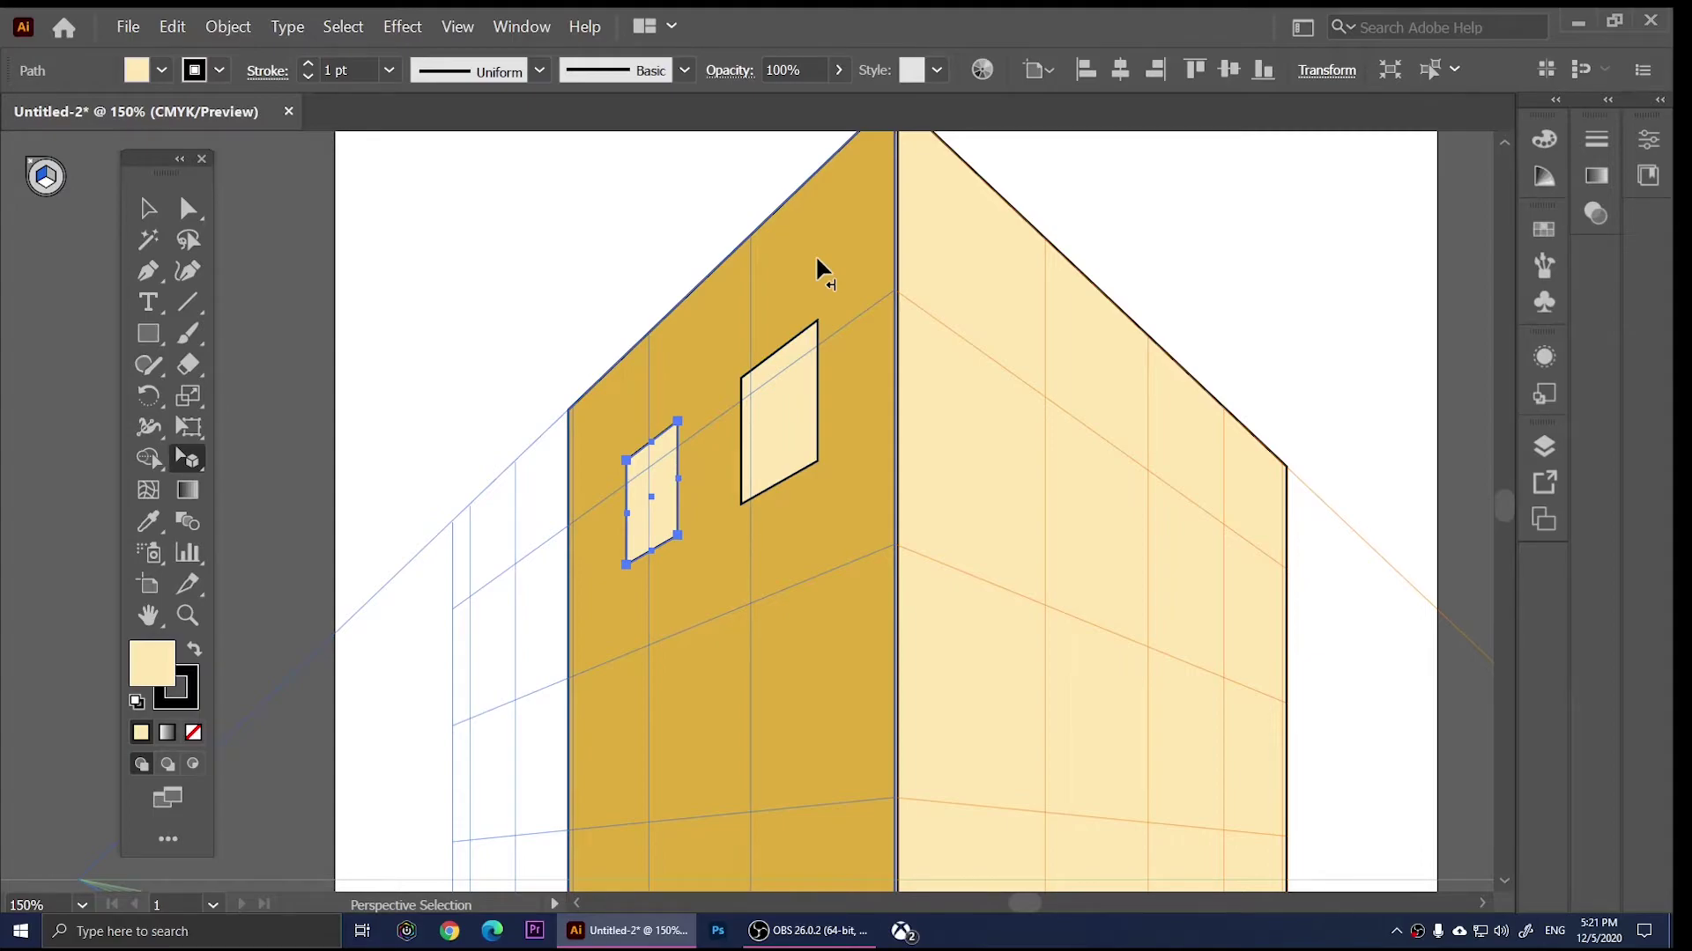
{"action": "left_click", "coordinate": [792, 370], "text": "shift"}
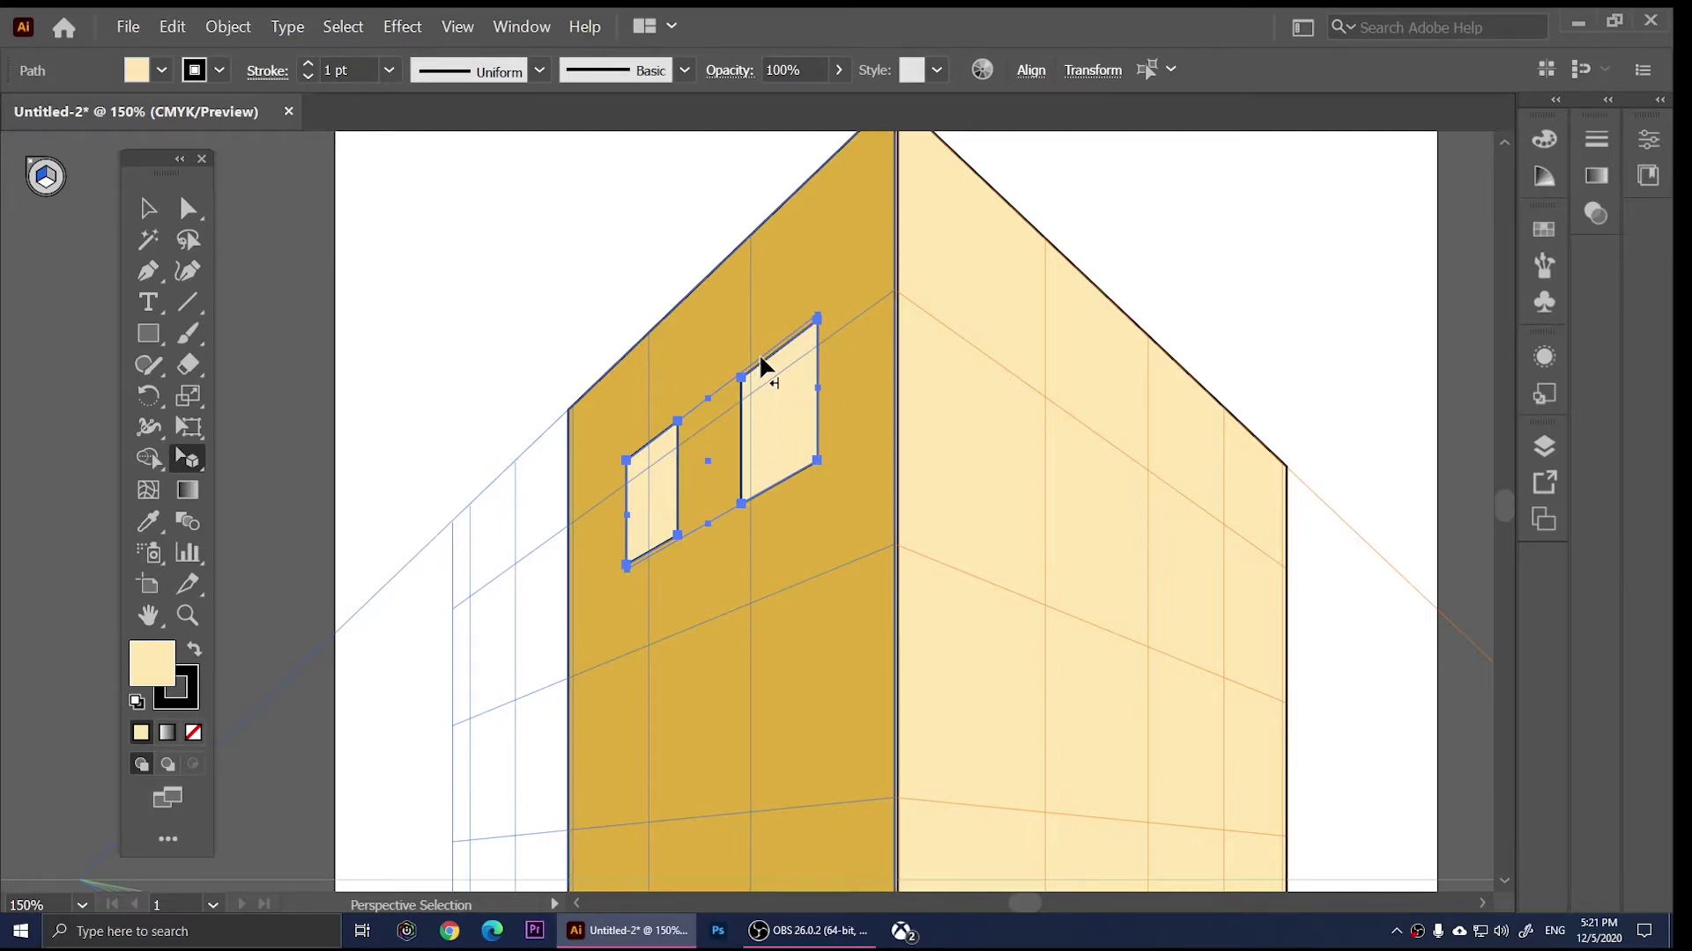
{"action": "scroll", "coordinate": [758, 352], "scroll_direction": "down", "scroll_amount": 1}
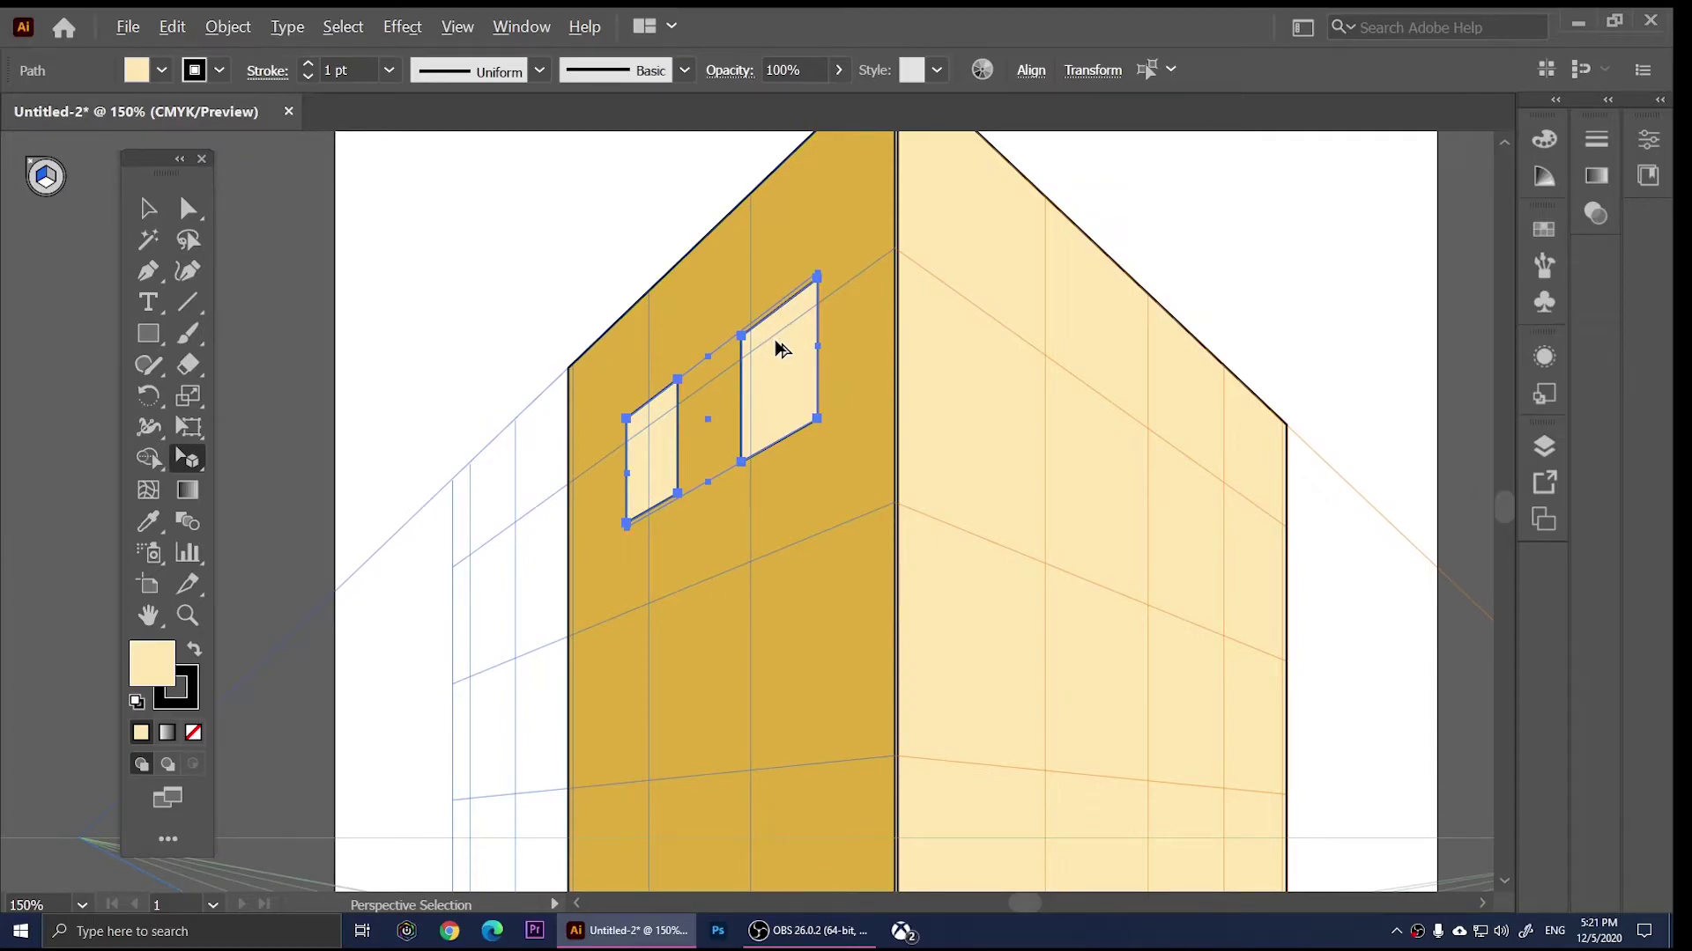
{"action": "left_click_drag", "start_coordinate": [776, 344], "coordinate": [783, 558]}
{"action": "key", "text": "ctrl+0"}
{"action": "key", "text": "ctrl+1"}
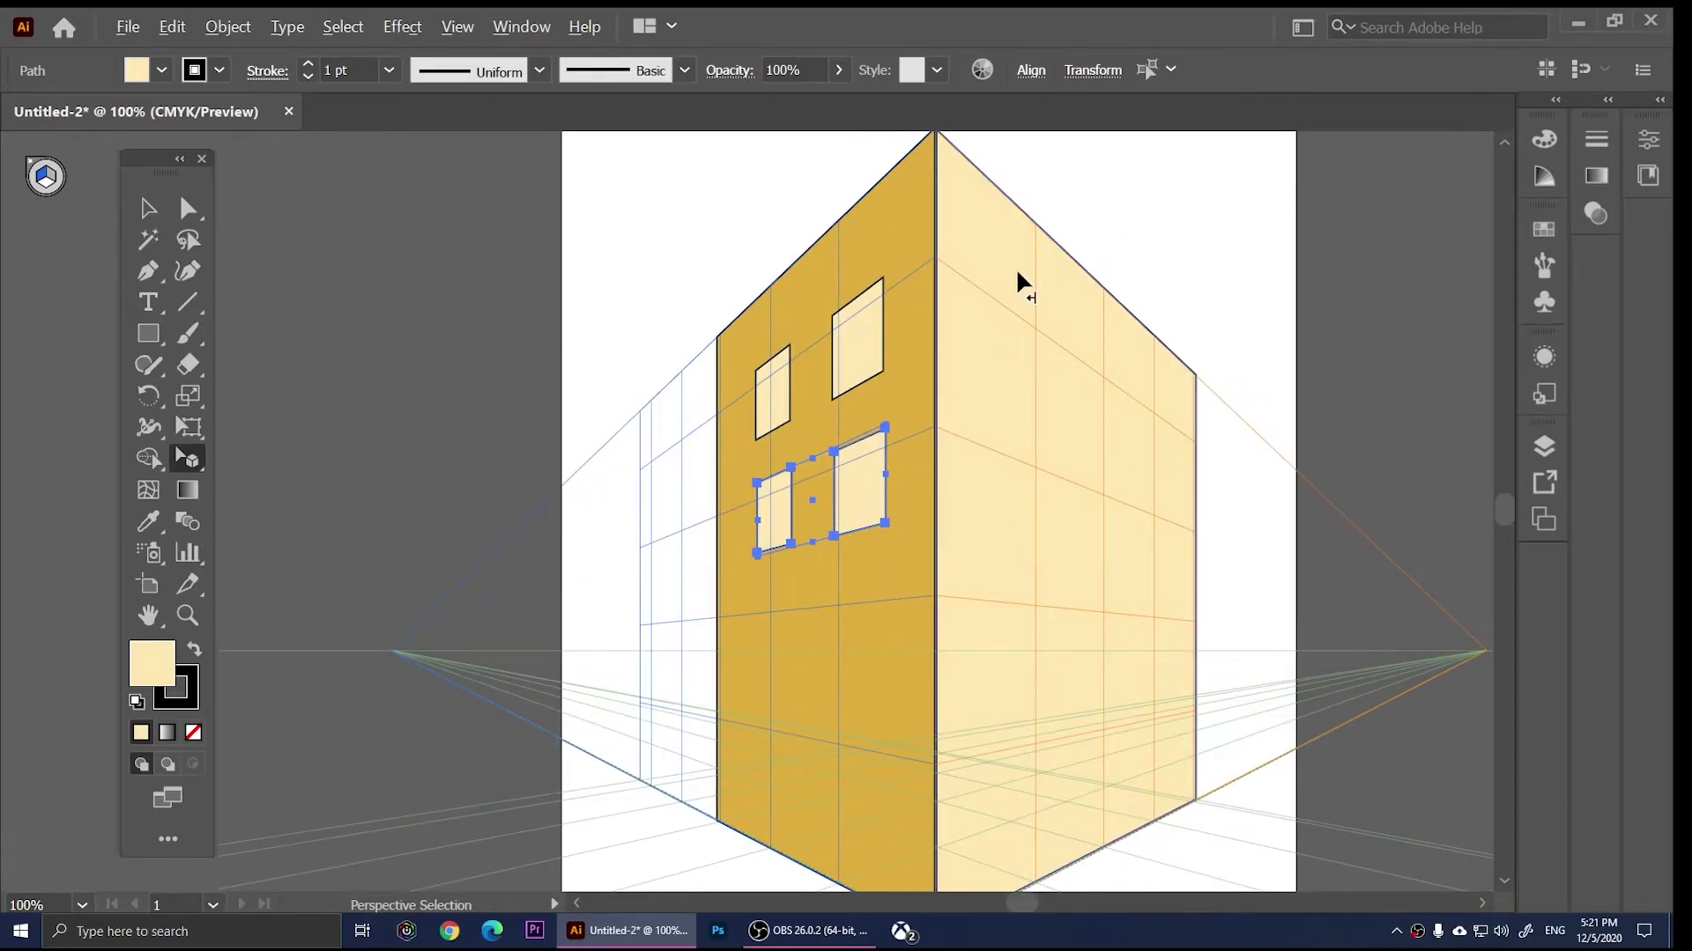
Step: Repeat the downward duplication of the window pair twice to make four rows on the left wall
{"action": "key", "text": "ctrl"}
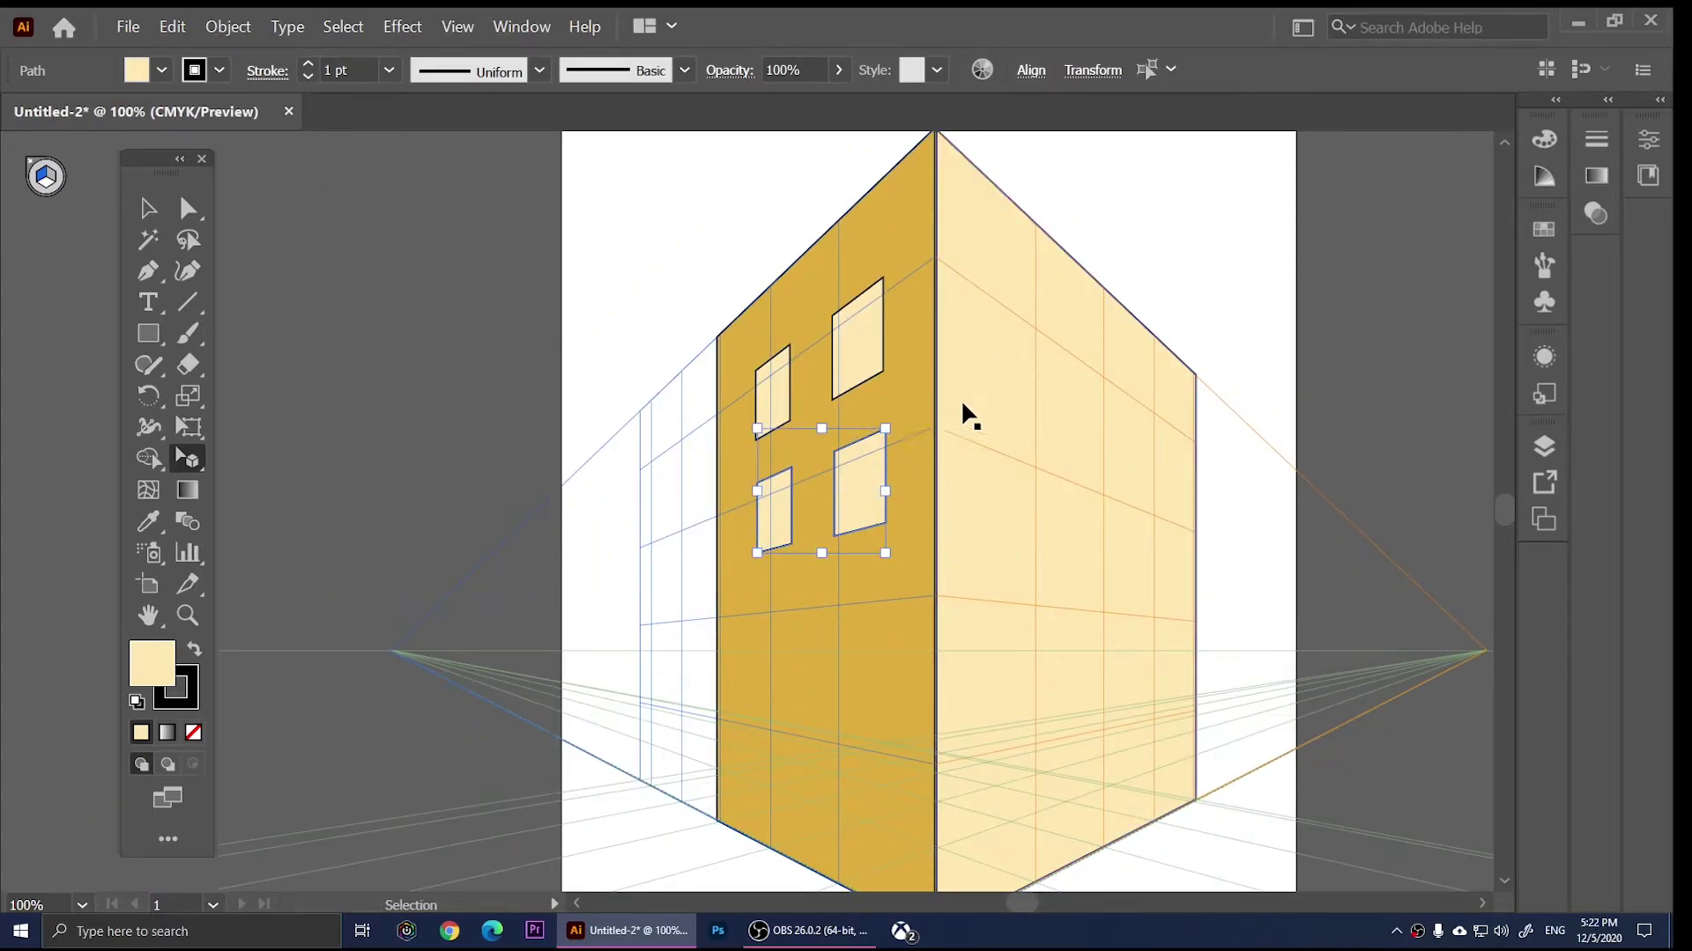
{"action": "key", "text": "ctrl+d"}
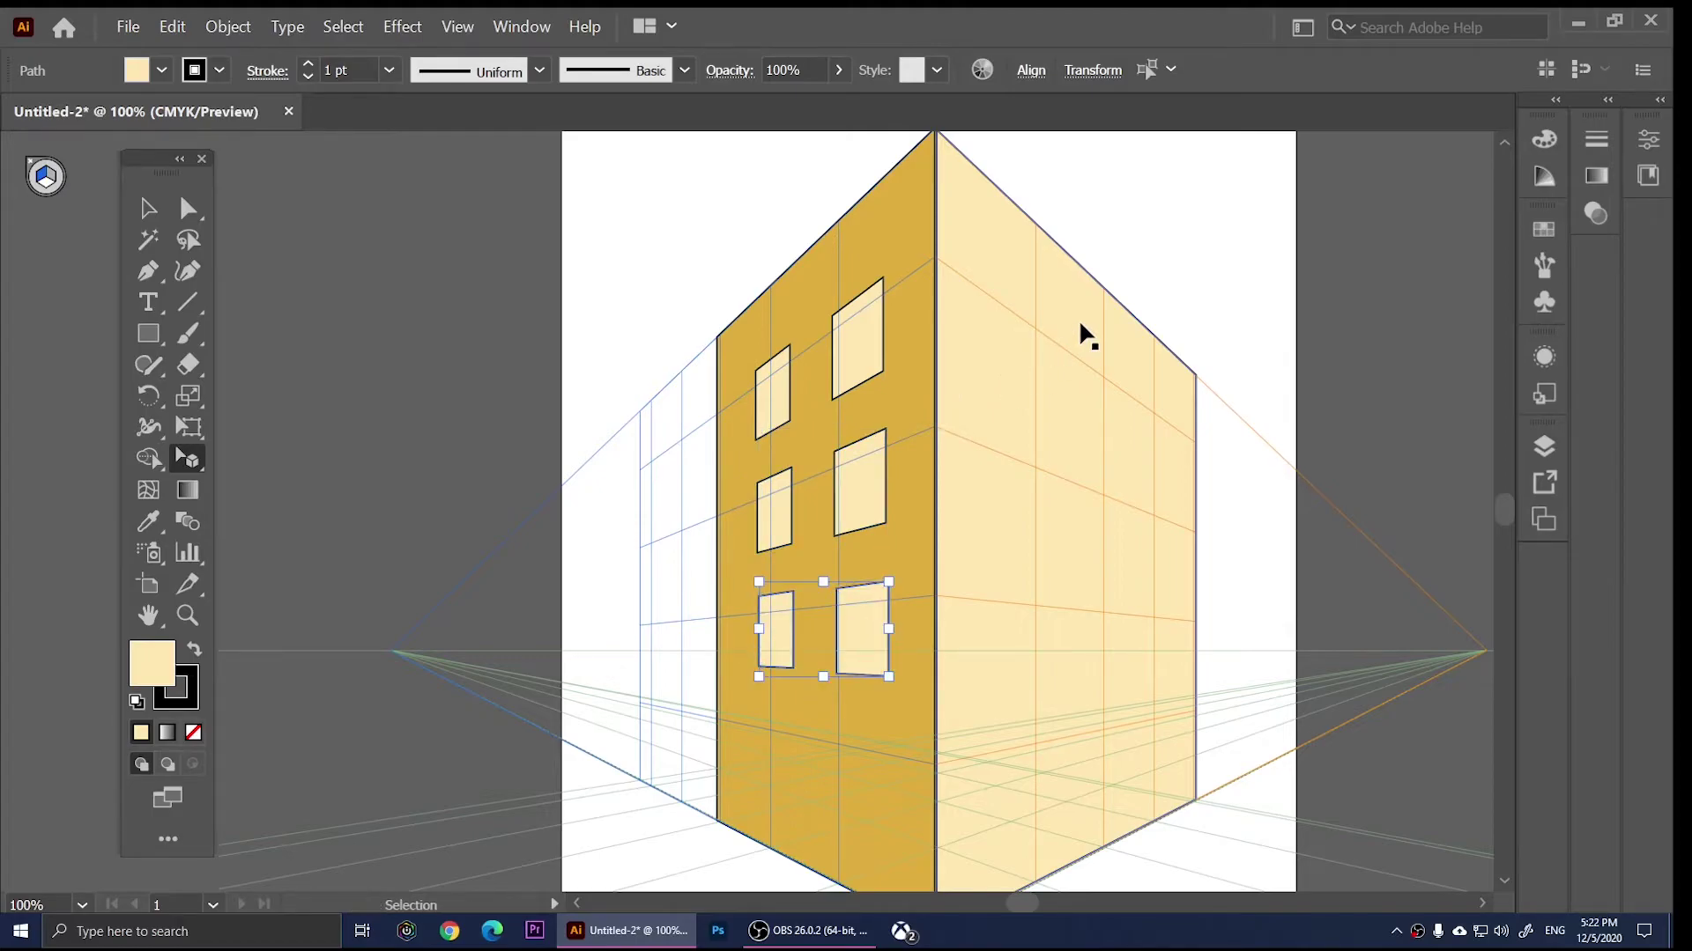
{"action": "key", "text": "ctrl+d"}
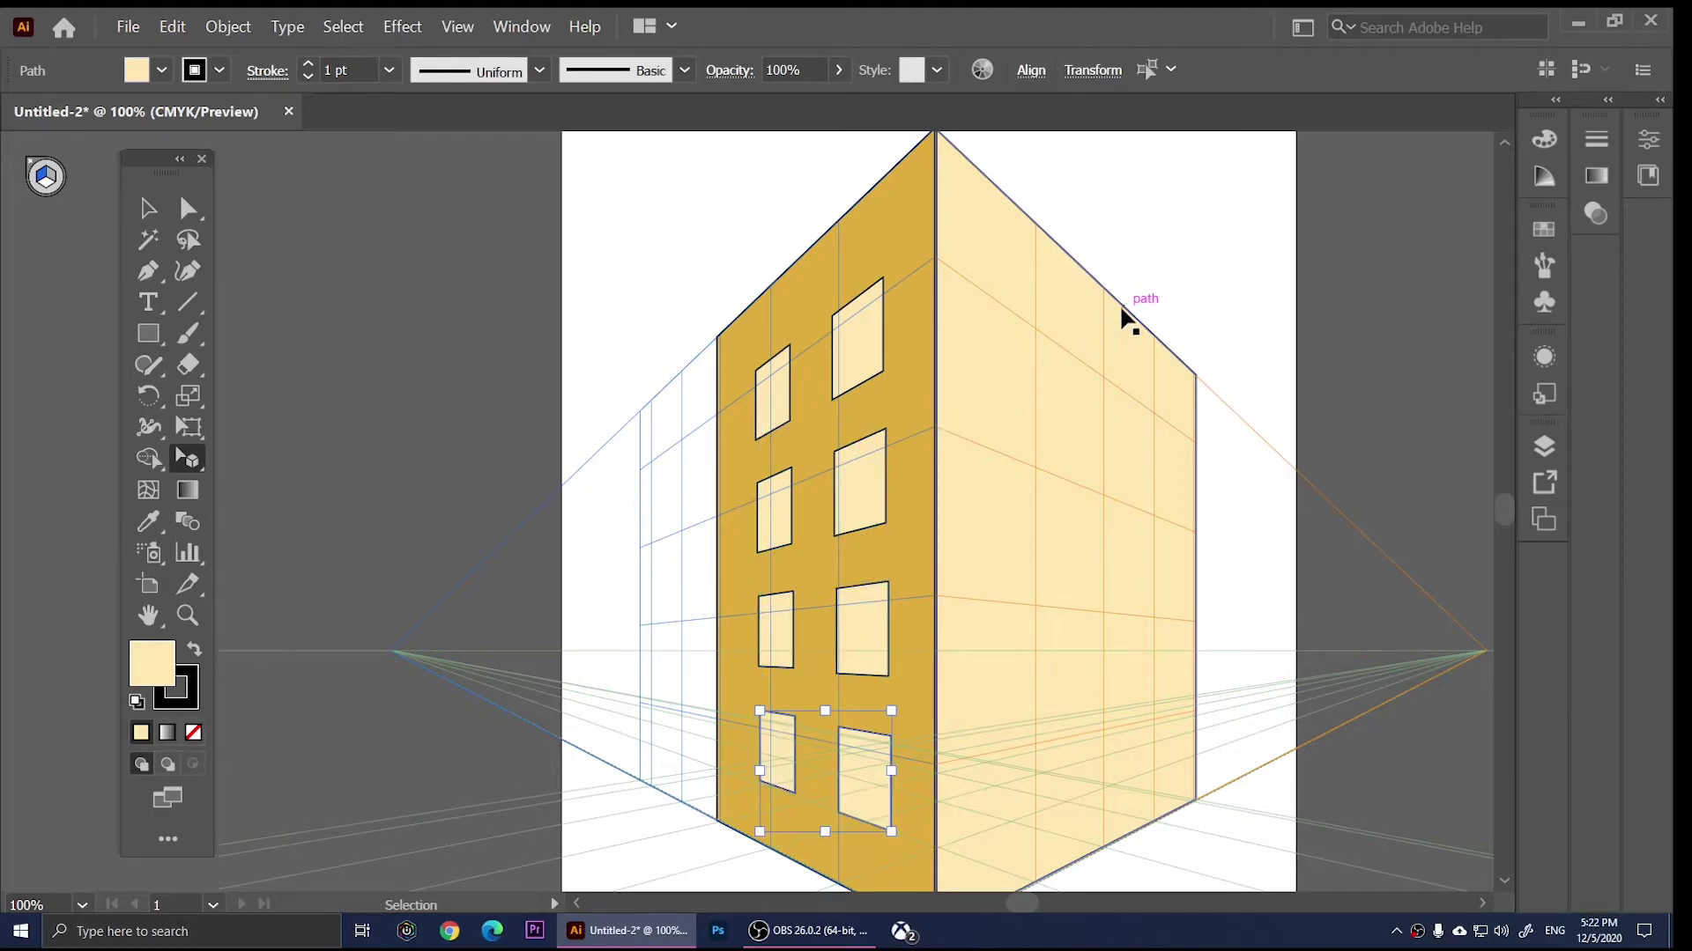
{"action": "scroll", "coordinate": [1098, 304], "scroll_direction": "down", "scroll_amount": 1}
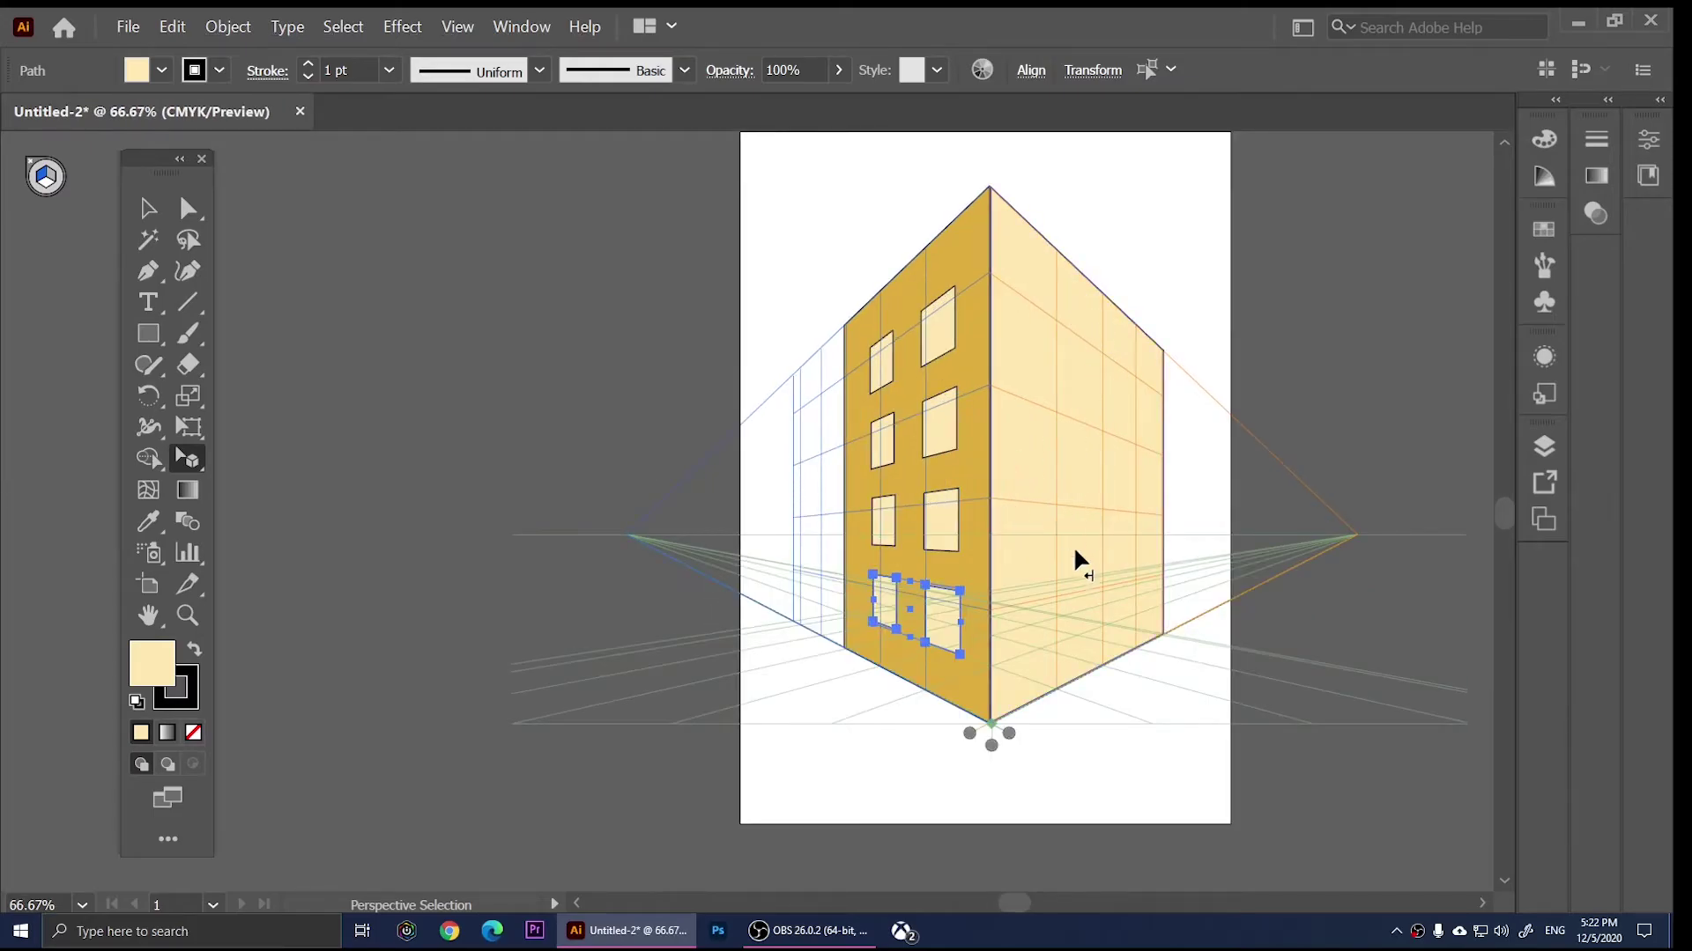
{"action": "left_click", "coordinate": [1153, 801]}
Step: Add the point text "LOREM IPSUM" in the empty artboard area above the left wall
{"action": "scroll", "coordinate": [1011, 482], "scroll_direction": "up", "scroll_amount": 1}
{"action": "scroll", "coordinate": [1017, 464], "scroll_direction": "down", "scroll_amount": 1}
{"action": "scroll", "coordinate": [1029, 446], "scroll_direction": "up", "scroll_amount": 2}
{"action": "scroll", "coordinate": [1004, 431], "scroll_direction": "up", "scroll_amount": 1}
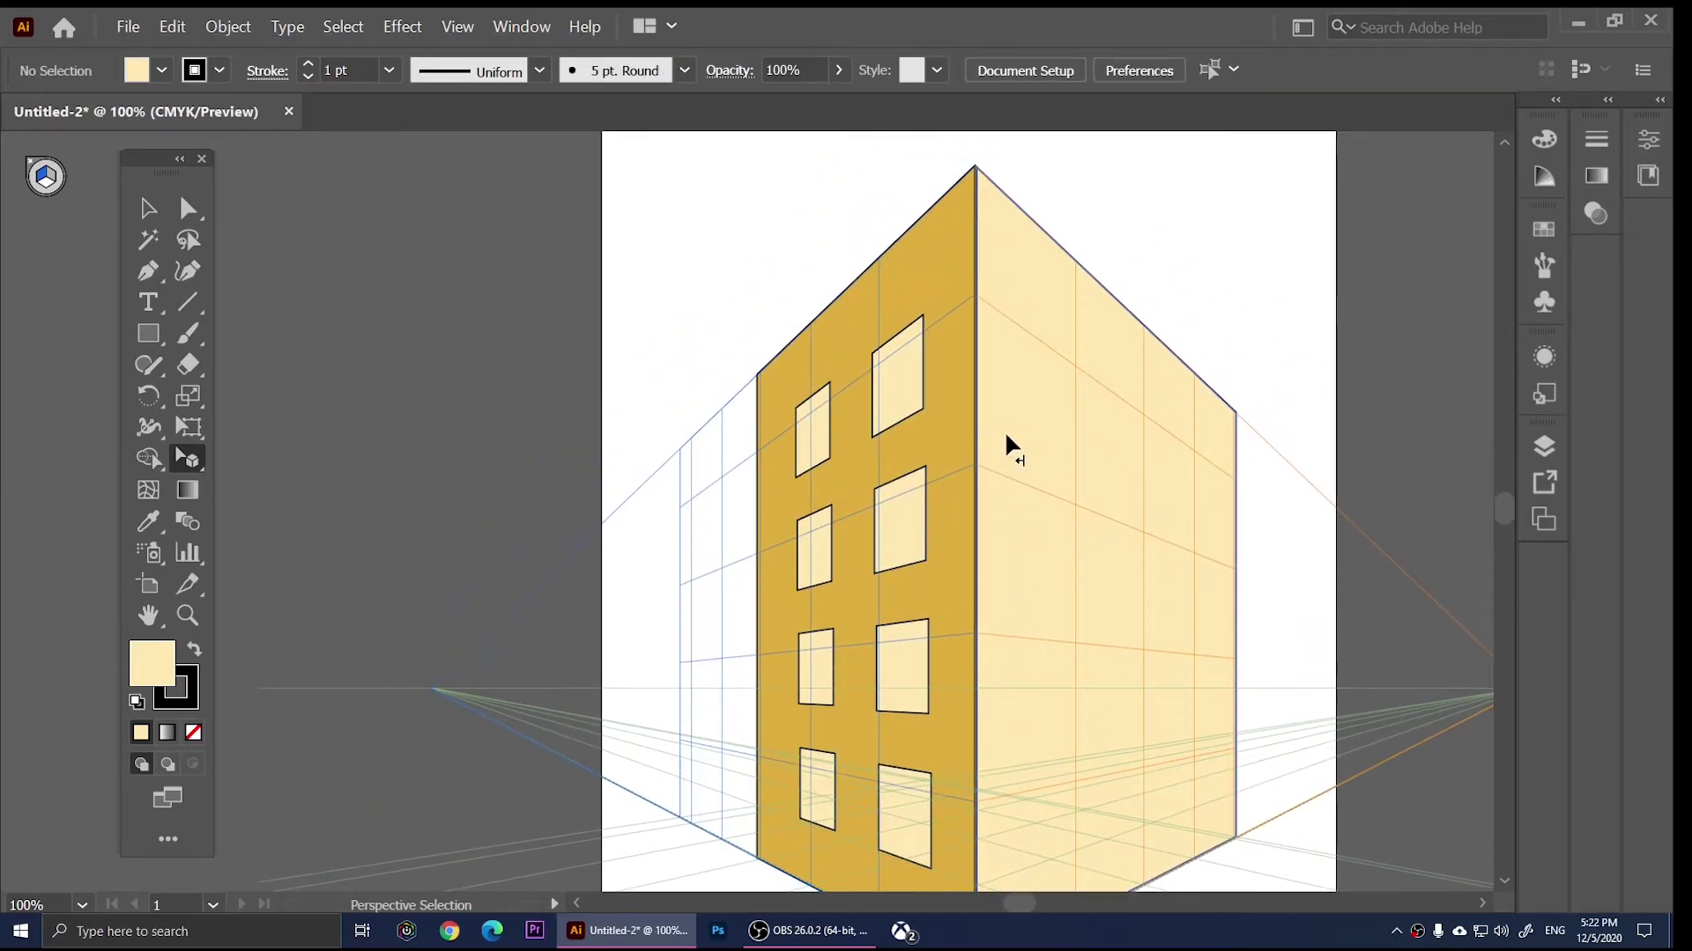
{"action": "scroll", "coordinate": [1154, 493], "scroll_direction": "up", "scroll_amount": 1}
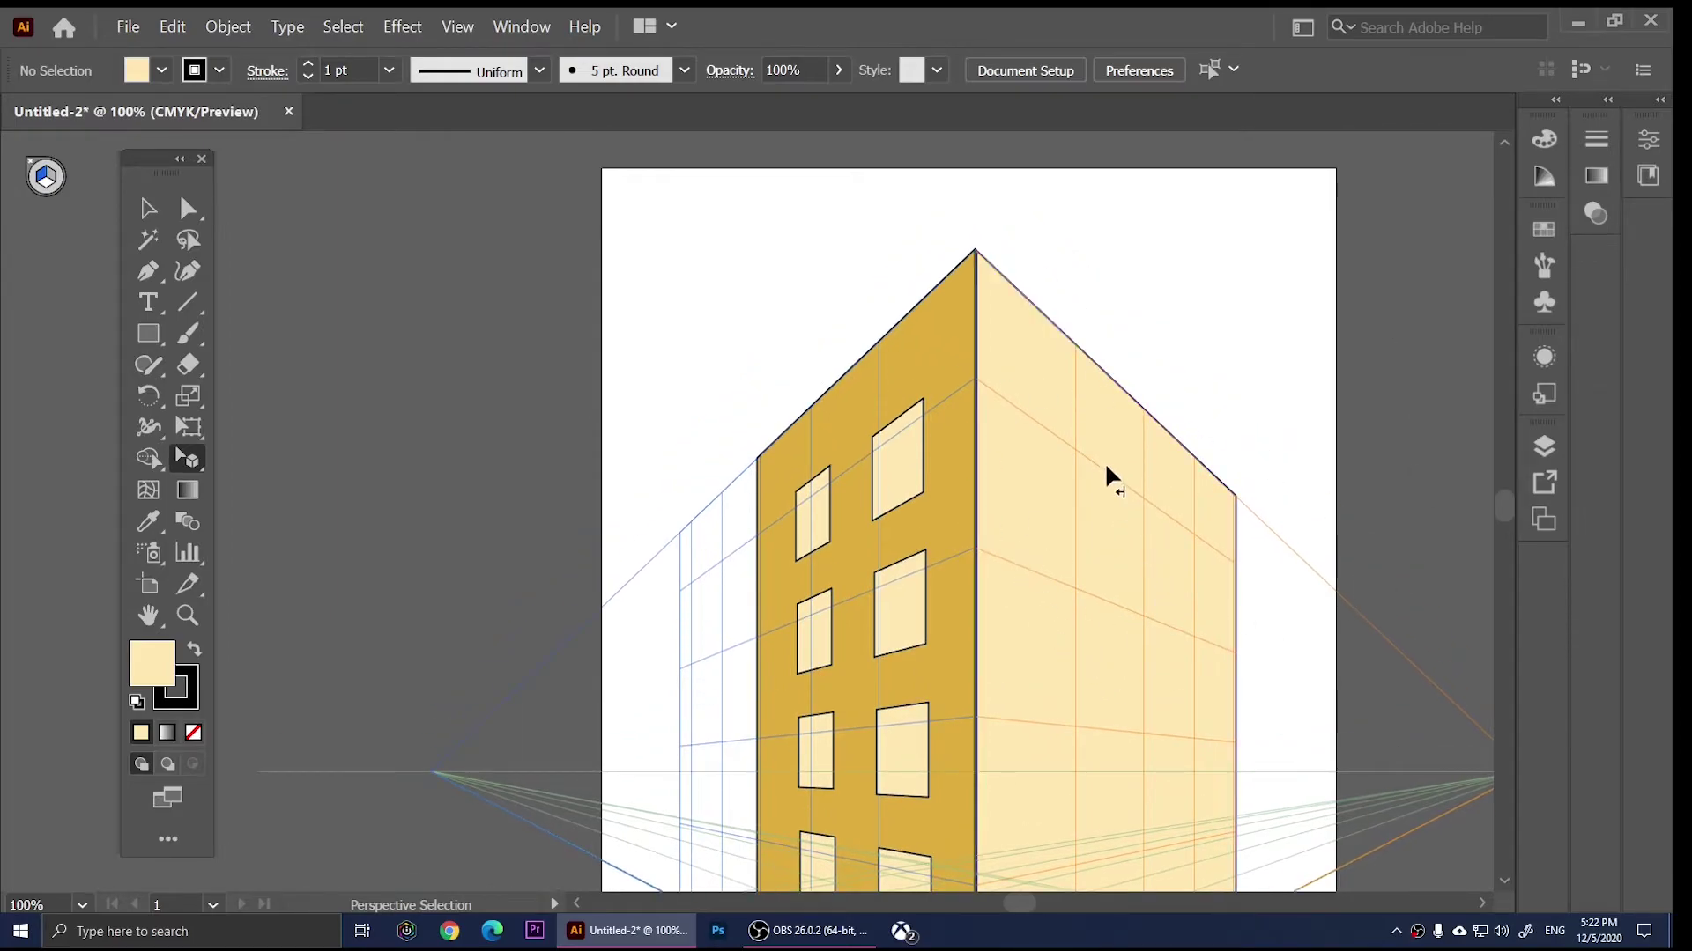
{"action": "scroll", "coordinate": [1114, 676], "scroll_direction": "up", "scroll_amount": 1}
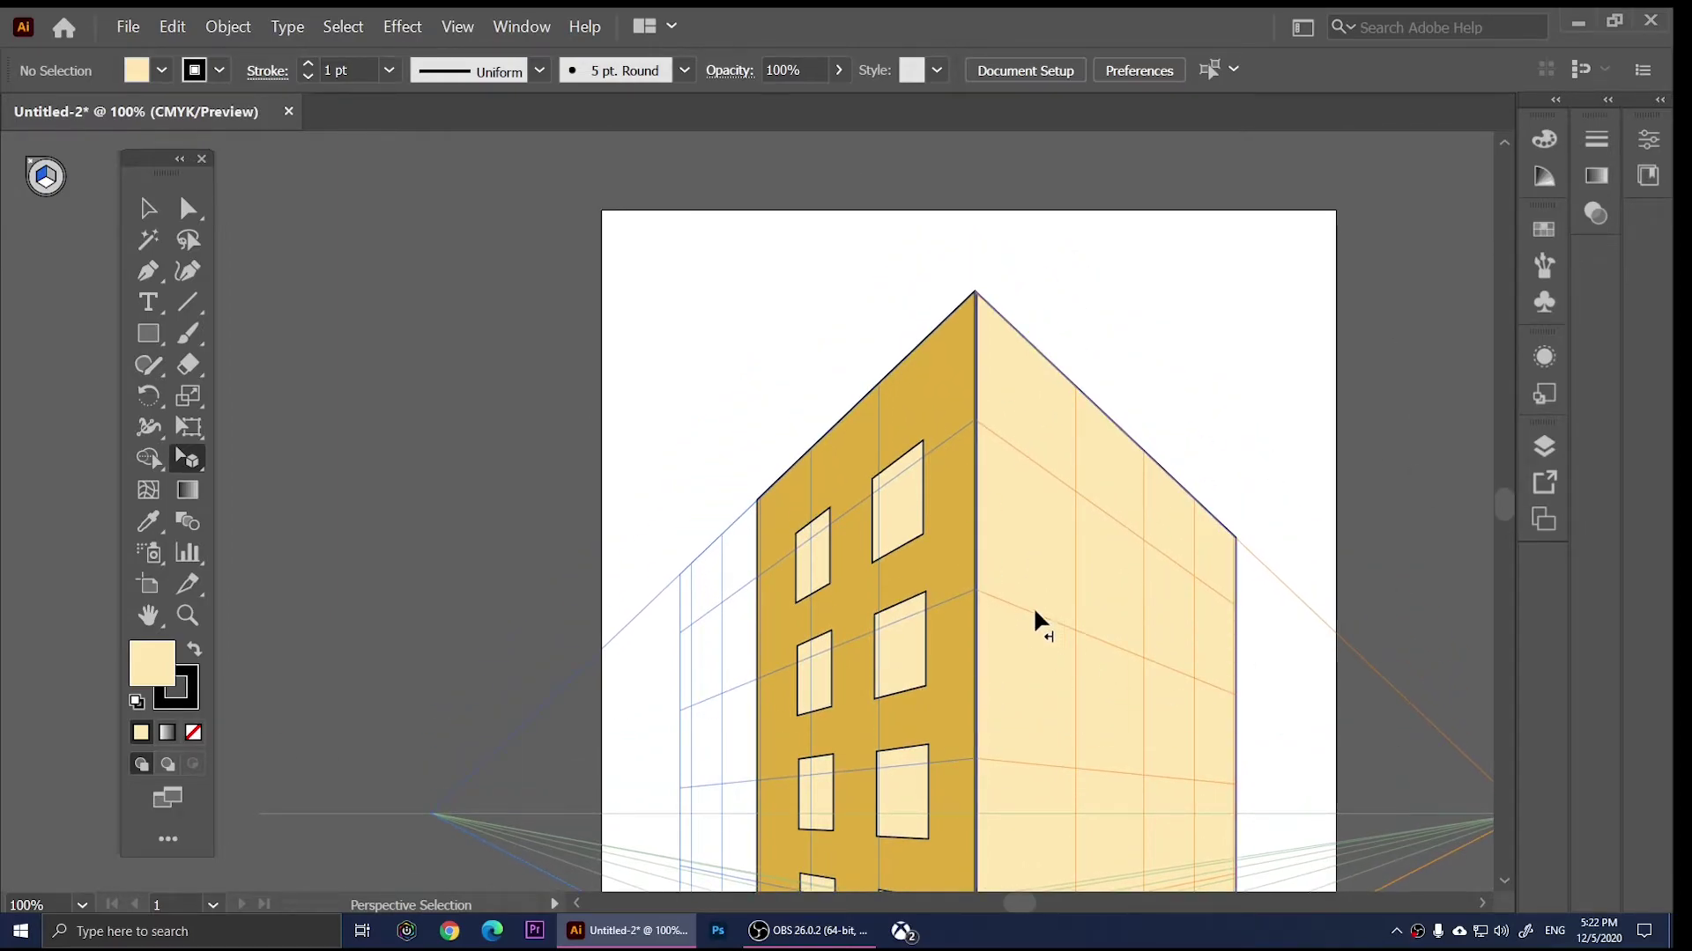
{"action": "key", "text": "t"}
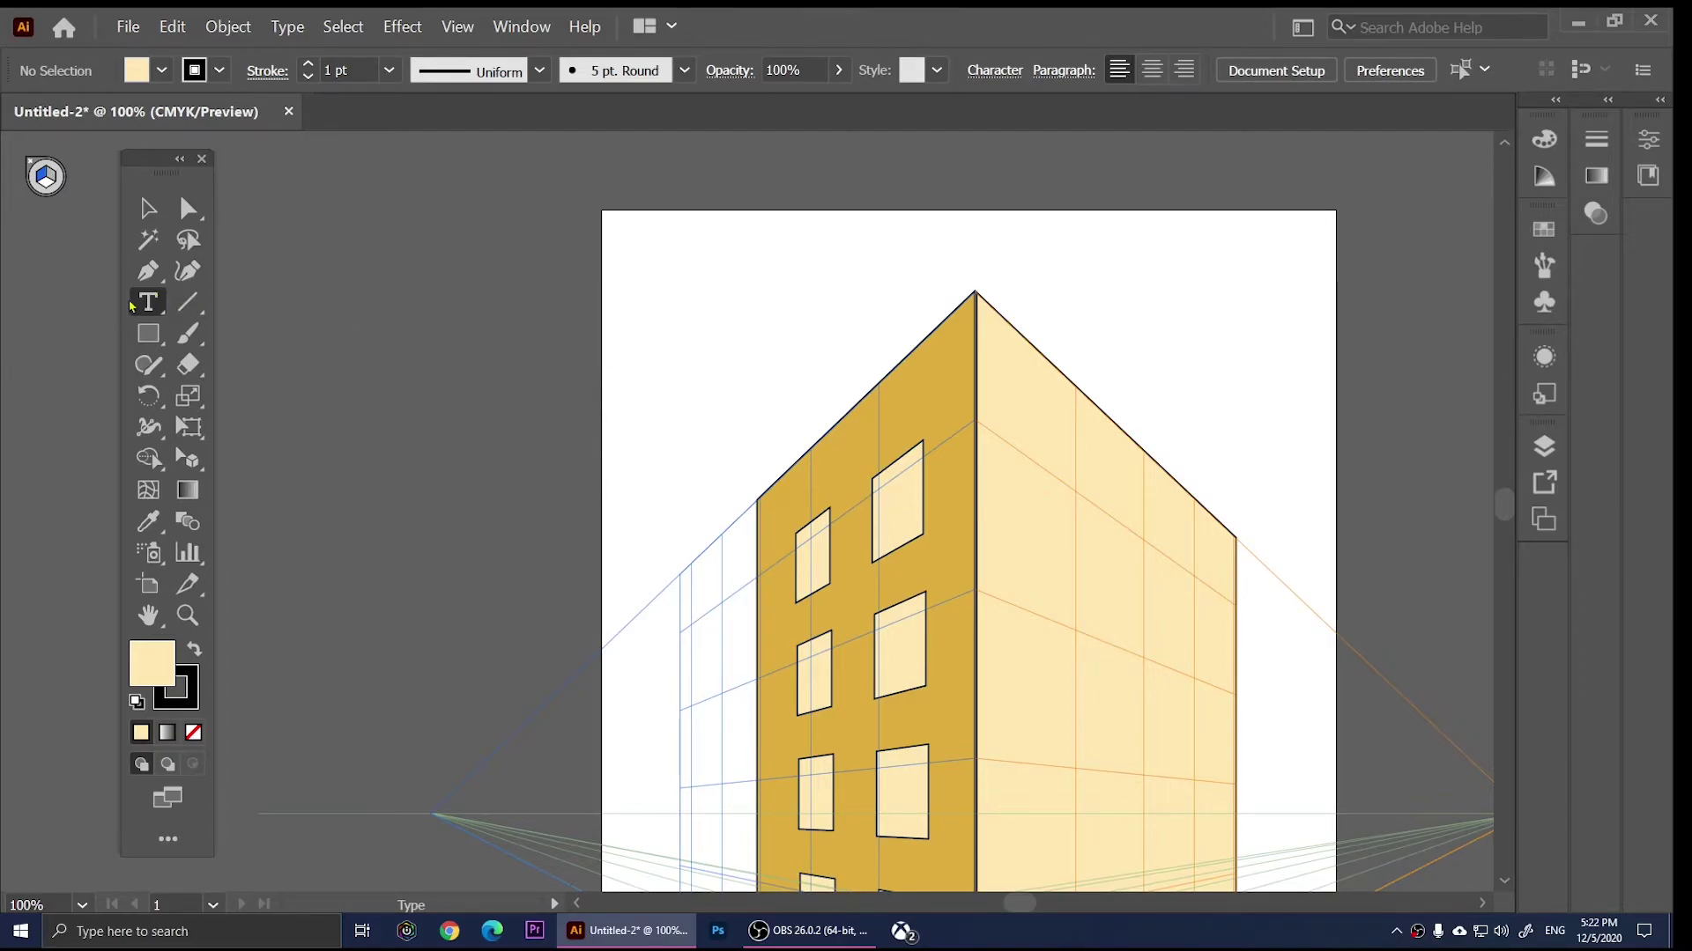
{"action": "left_click", "coordinate": [664, 295]}
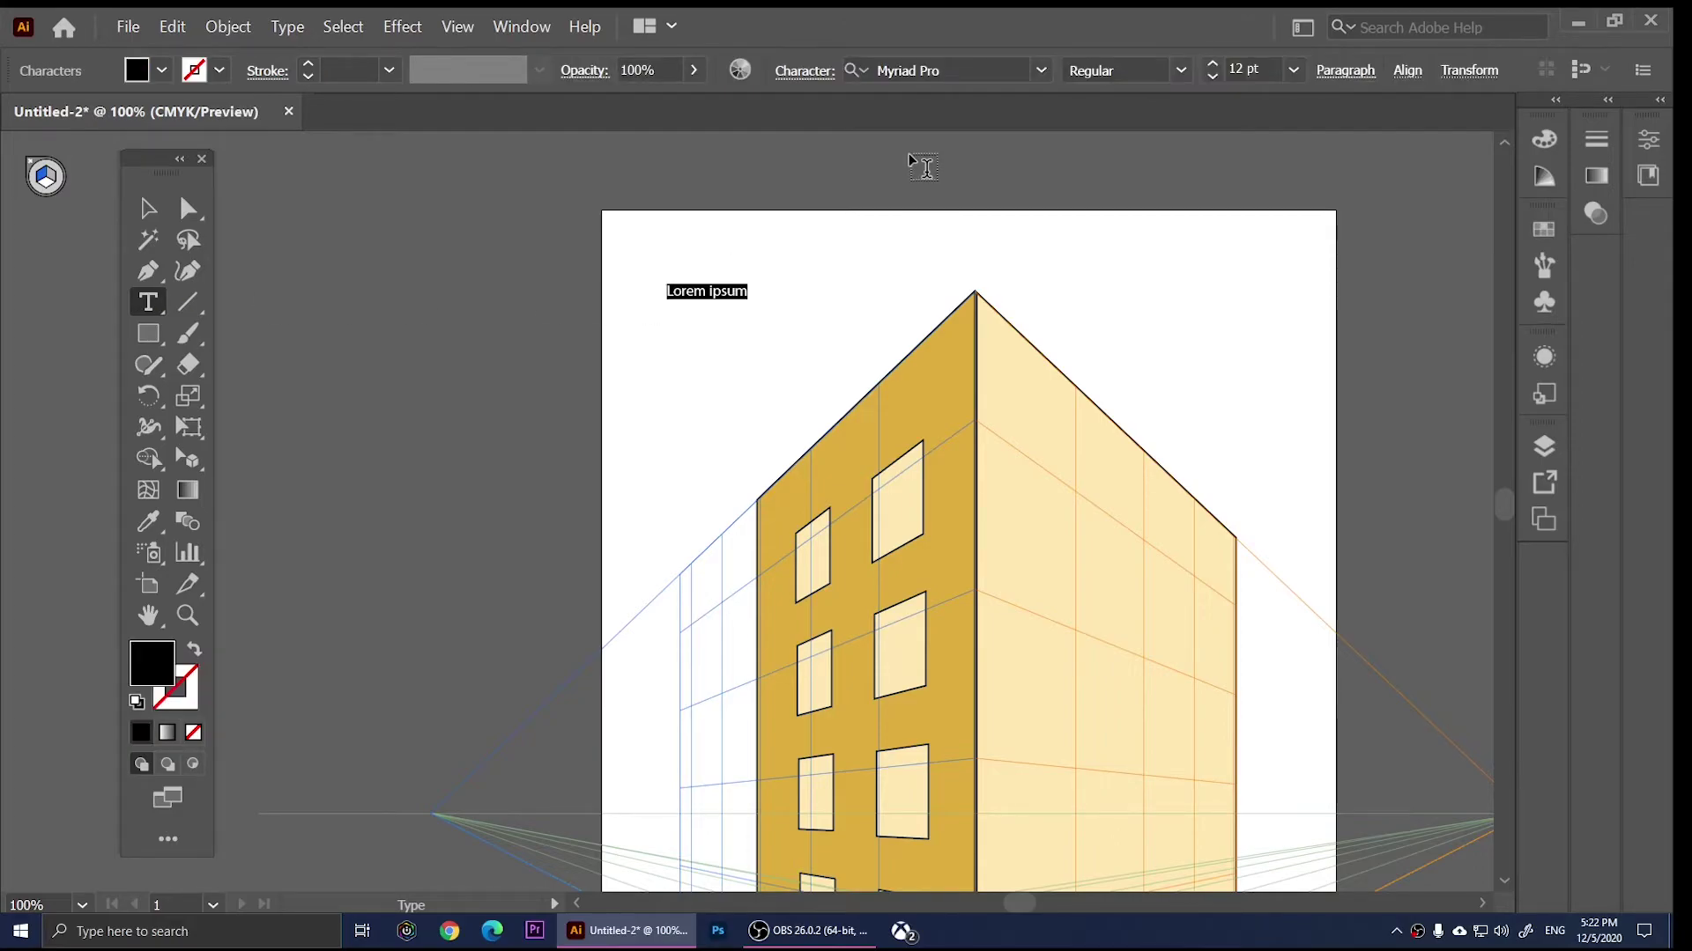
{"action": "type", "text": "LOREM "}
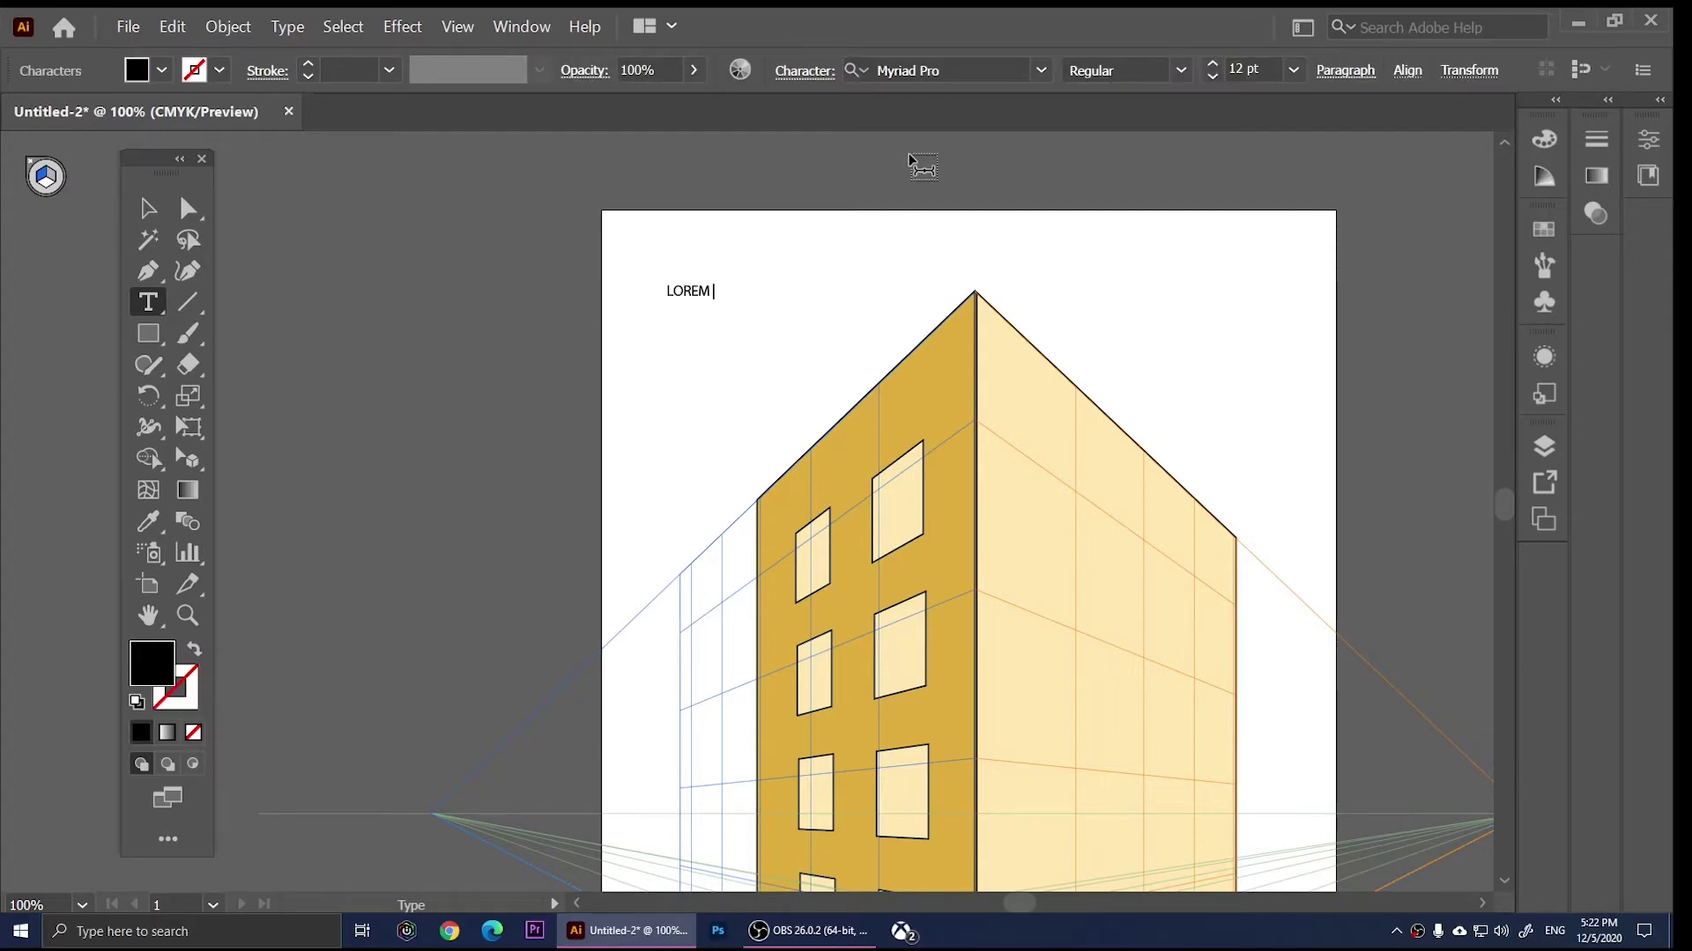
{"action": "type", "text": "IPSUM"}
{"action": "key", "text": "Escape"}
Step: Set the LOREM IPSUM text in the Ravie font and fill it with crimson pink
{"action": "left_click", "coordinate": [1041, 70]}
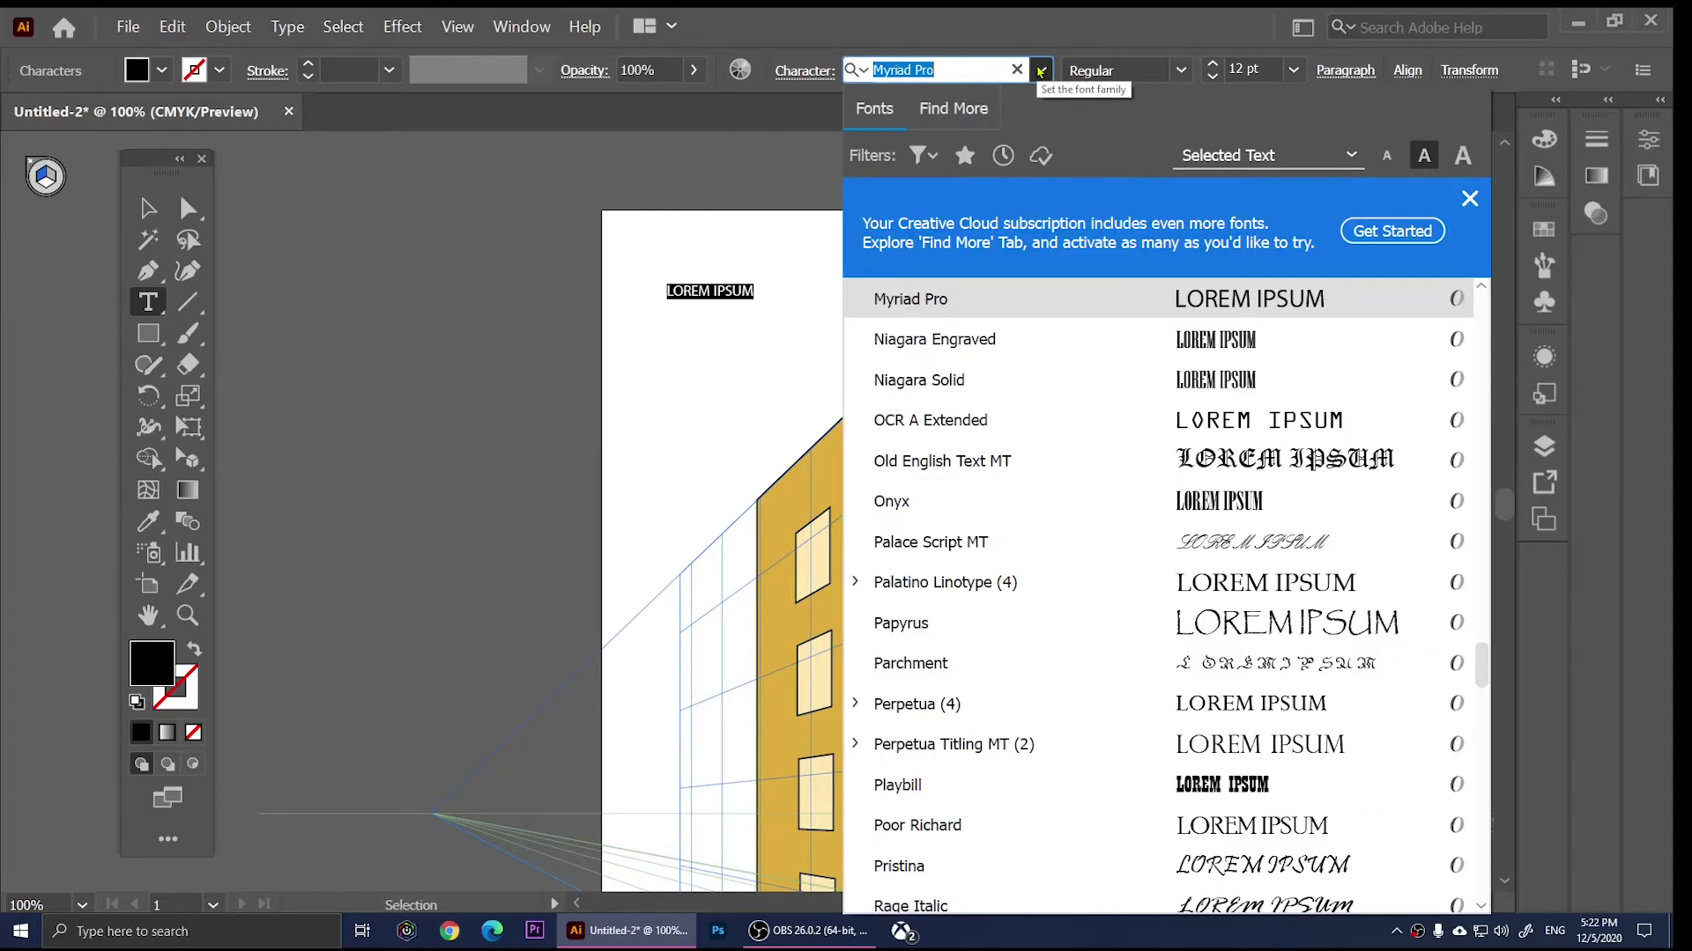
{"action": "scroll", "coordinate": [1286, 529], "scroll_direction": "down", "scroll_amount": 3}
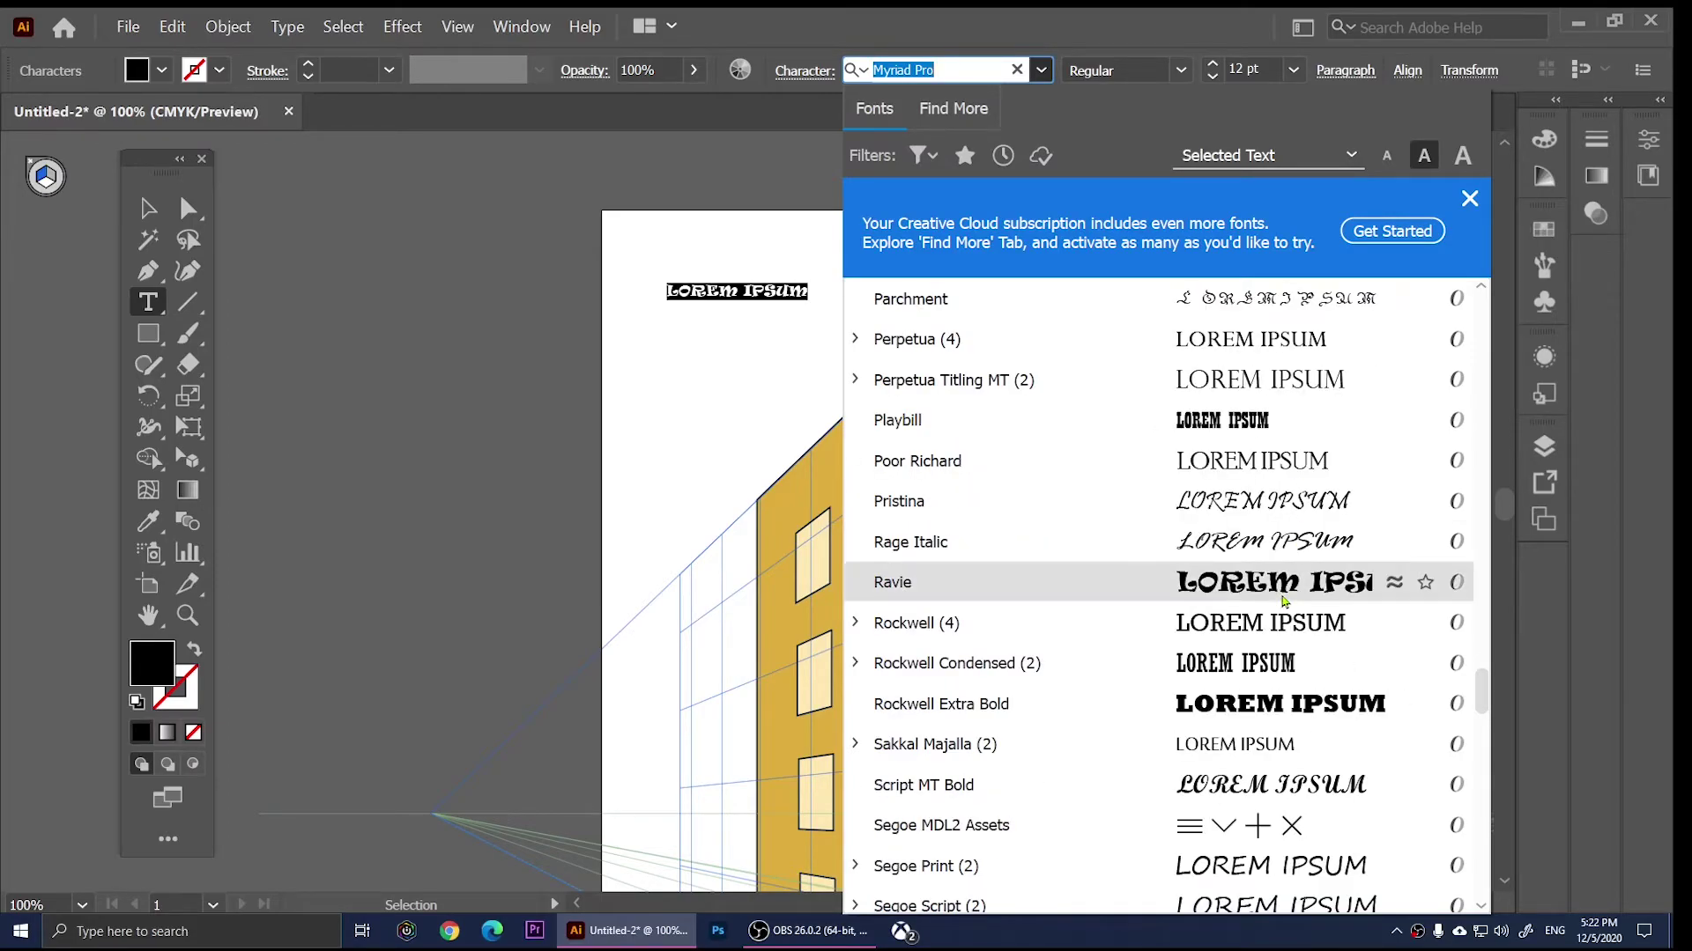
{"action": "left_click", "coordinate": [1282, 597]}
{"action": "double_click", "coordinate": [153, 666]}
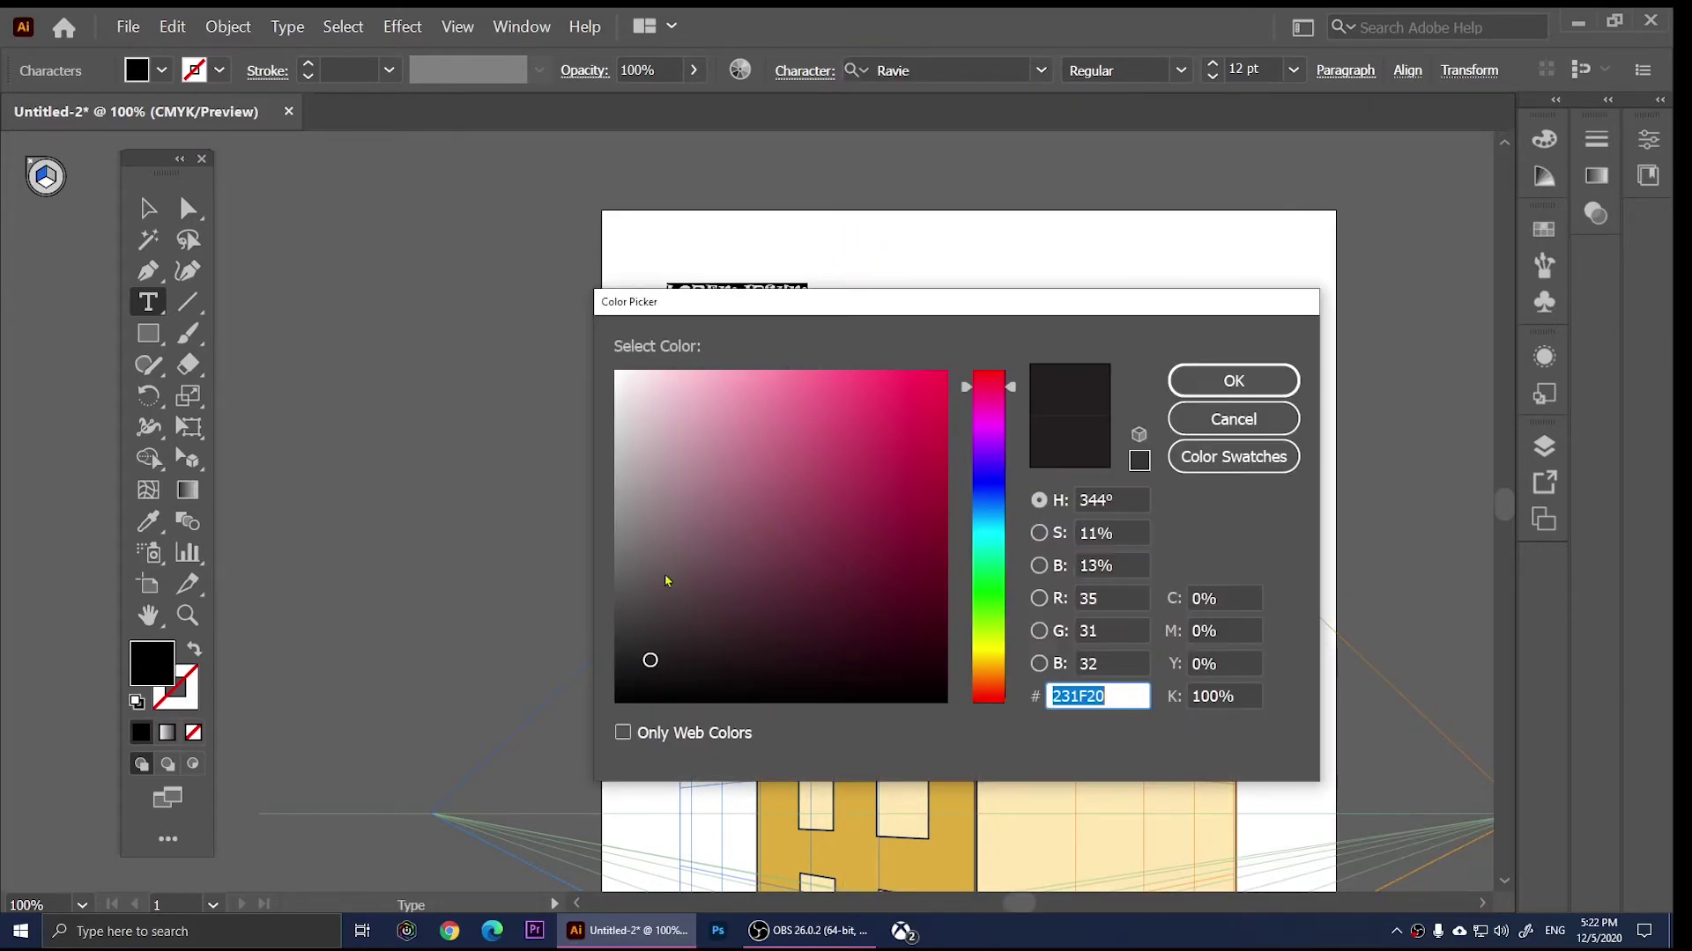
{"action": "left_click_drag", "start_coordinate": [922, 419], "coordinate": [913, 374]}
{"action": "left_click", "coordinate": [1233, 381]}
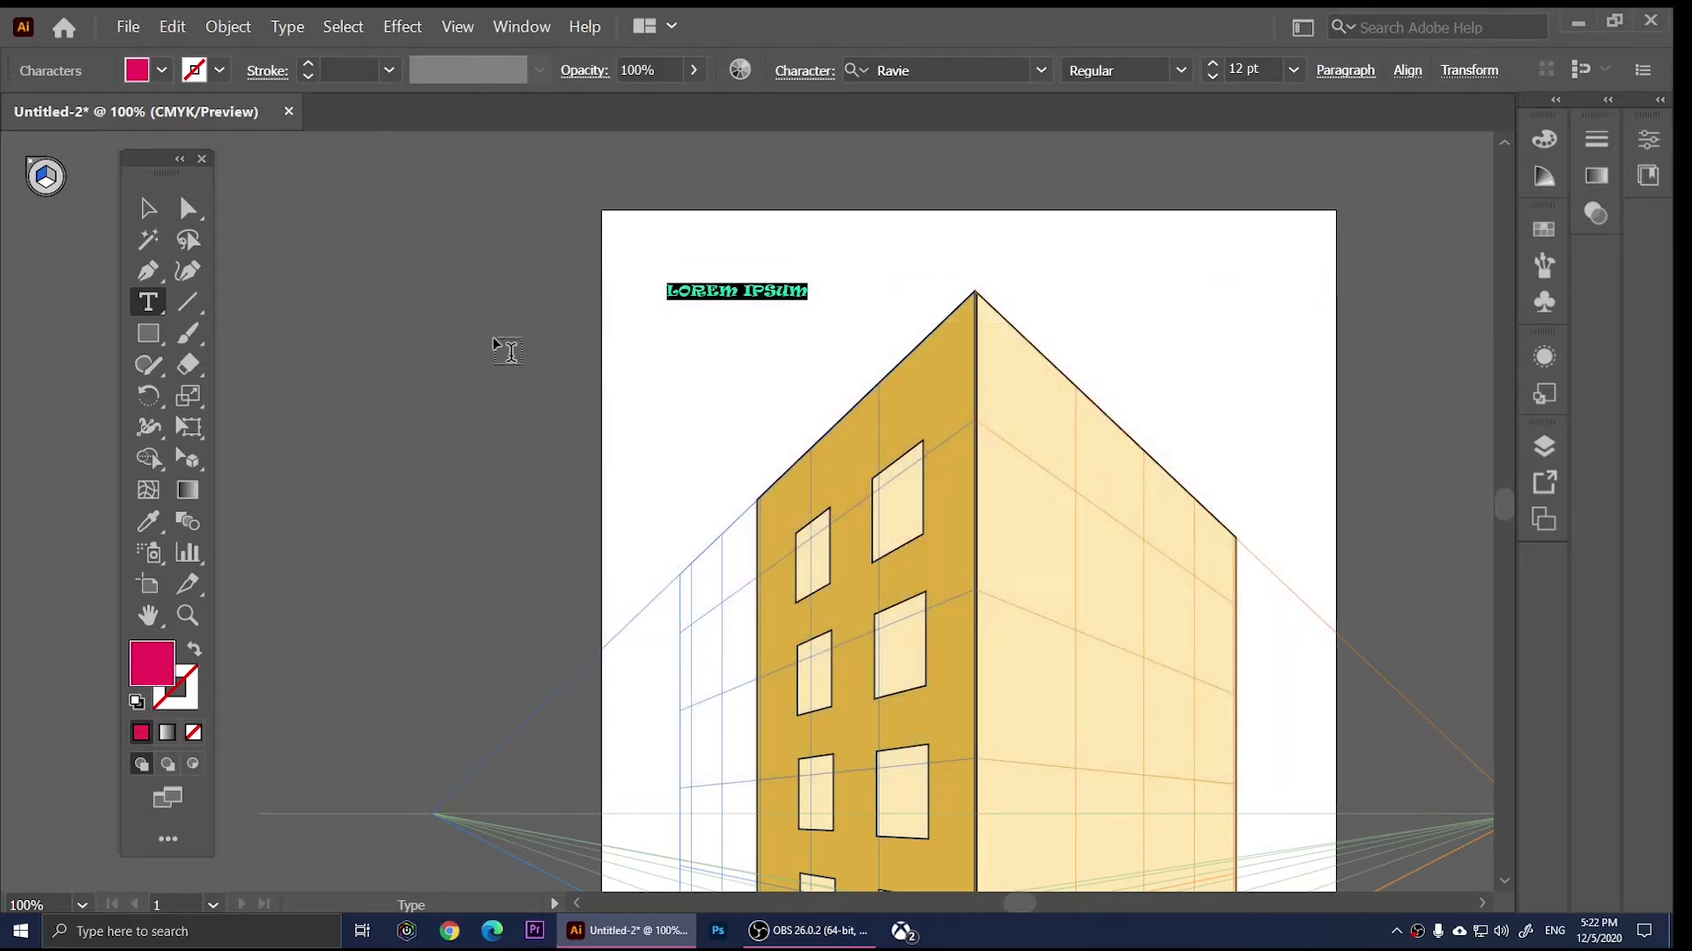
Step: Stretch the LOREM IPSUM text to a much larger, taller size and reposition it above the left wall
{"action": "left_click", "coordinate": [148, 208]}
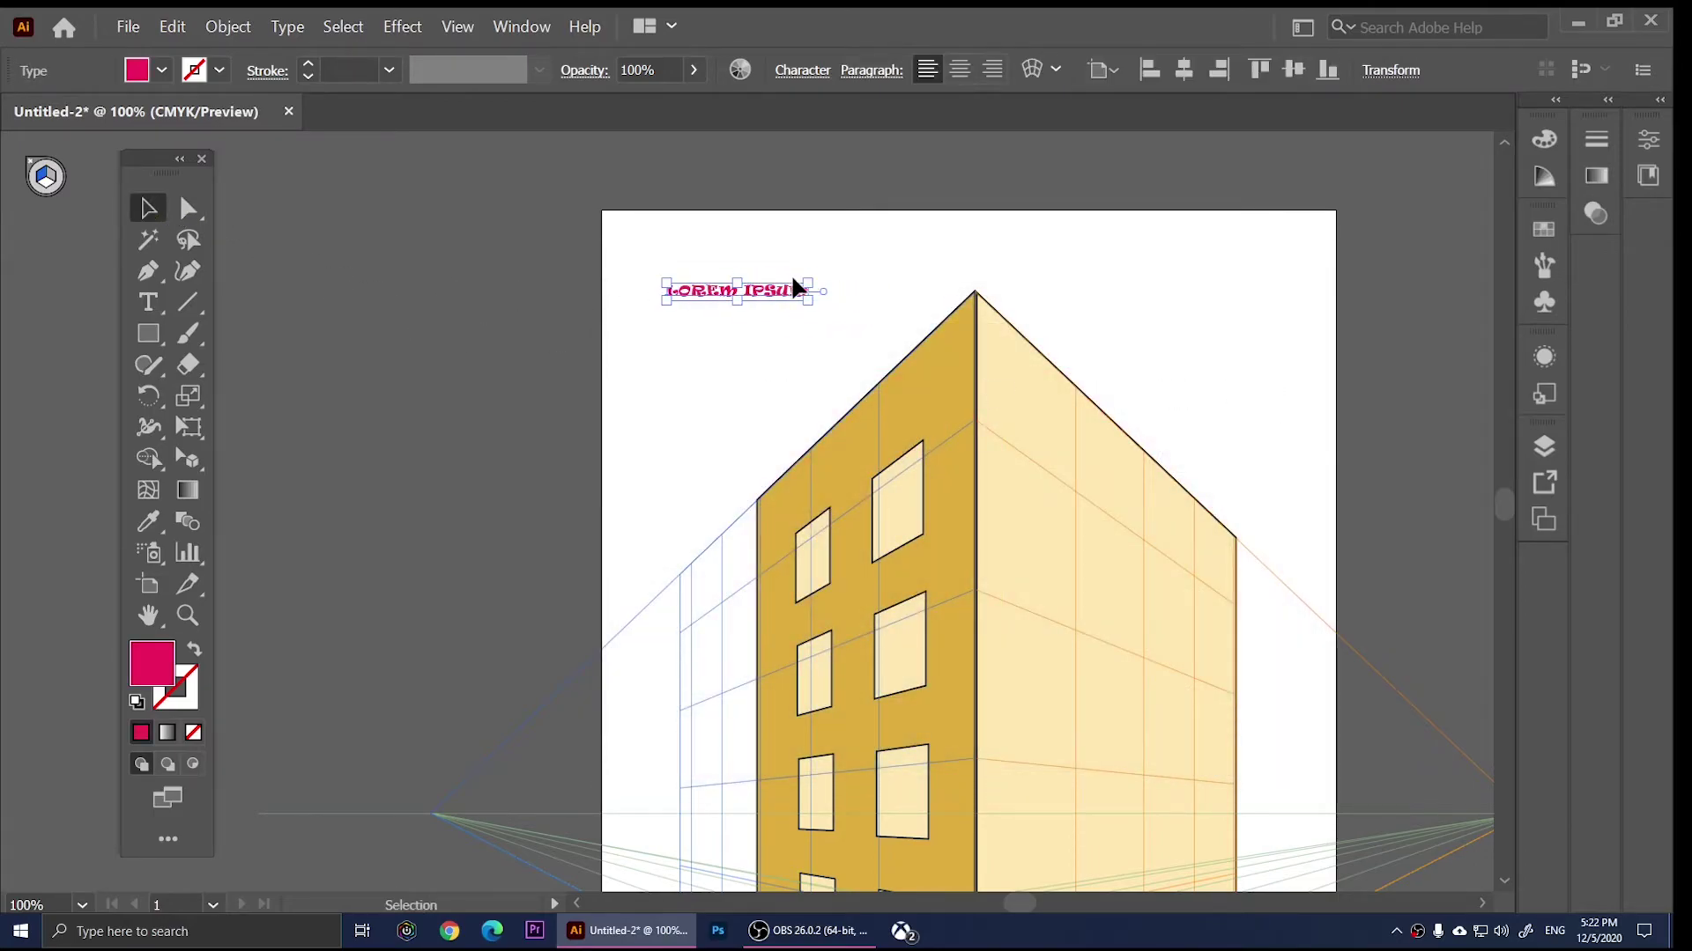
{"action": "left_click_drag", "start_coordinate": [812, 284], "coordinate": [945, 224]}
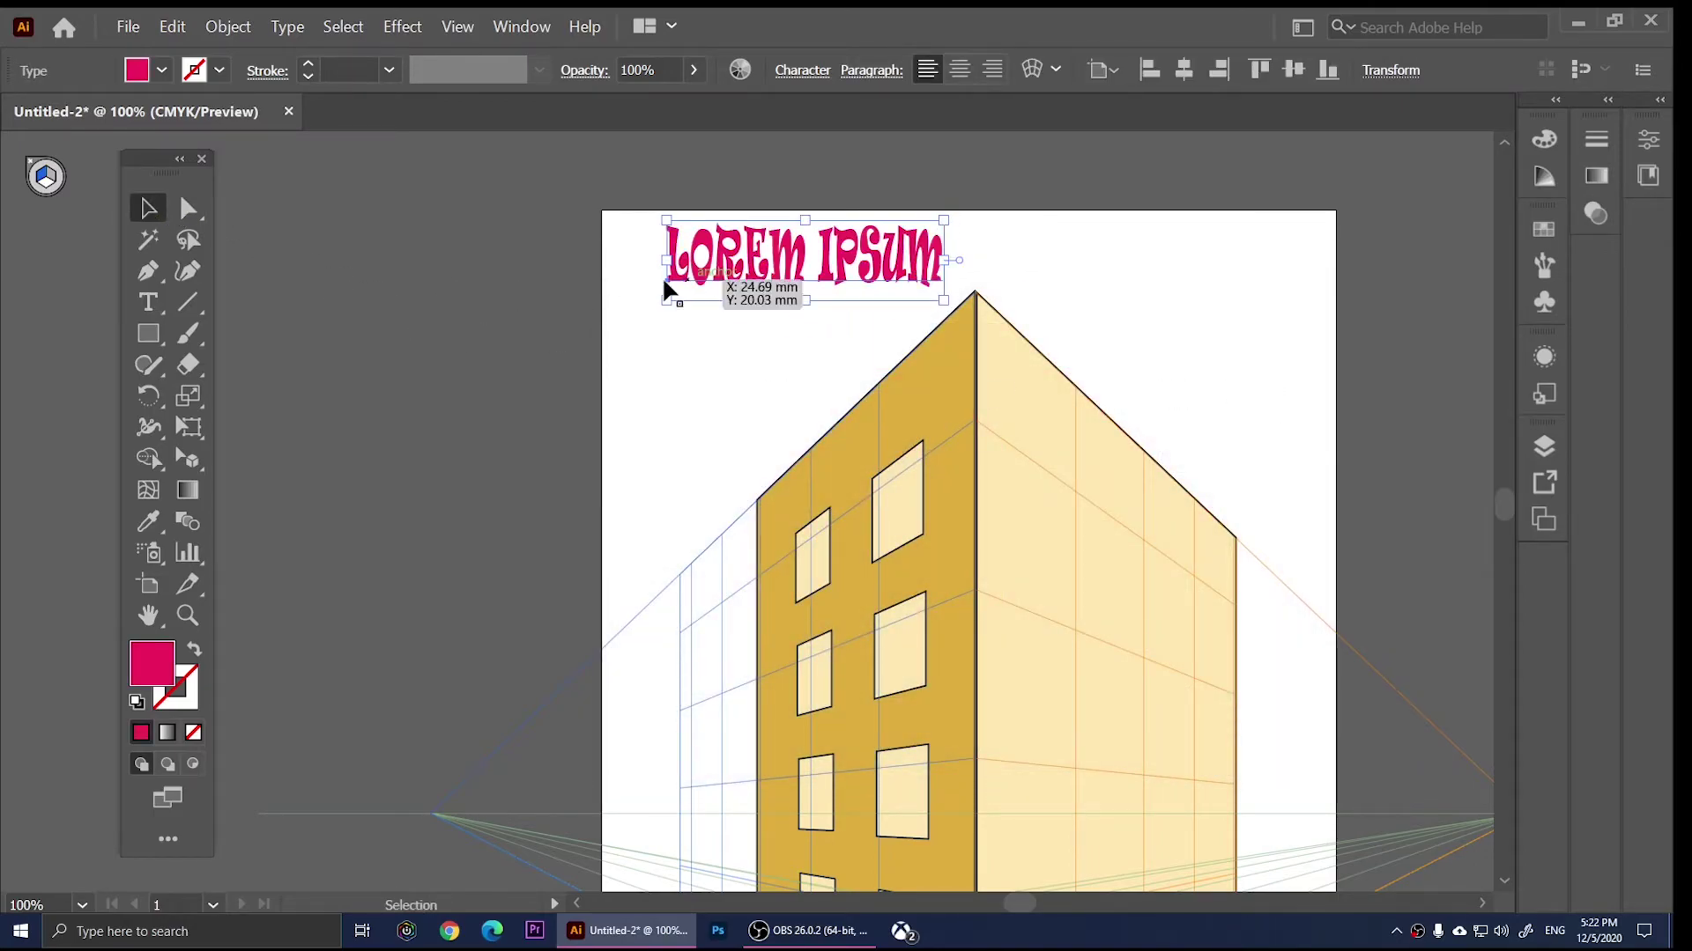
{"action": "left_click", "coordinate": [592, 306]}
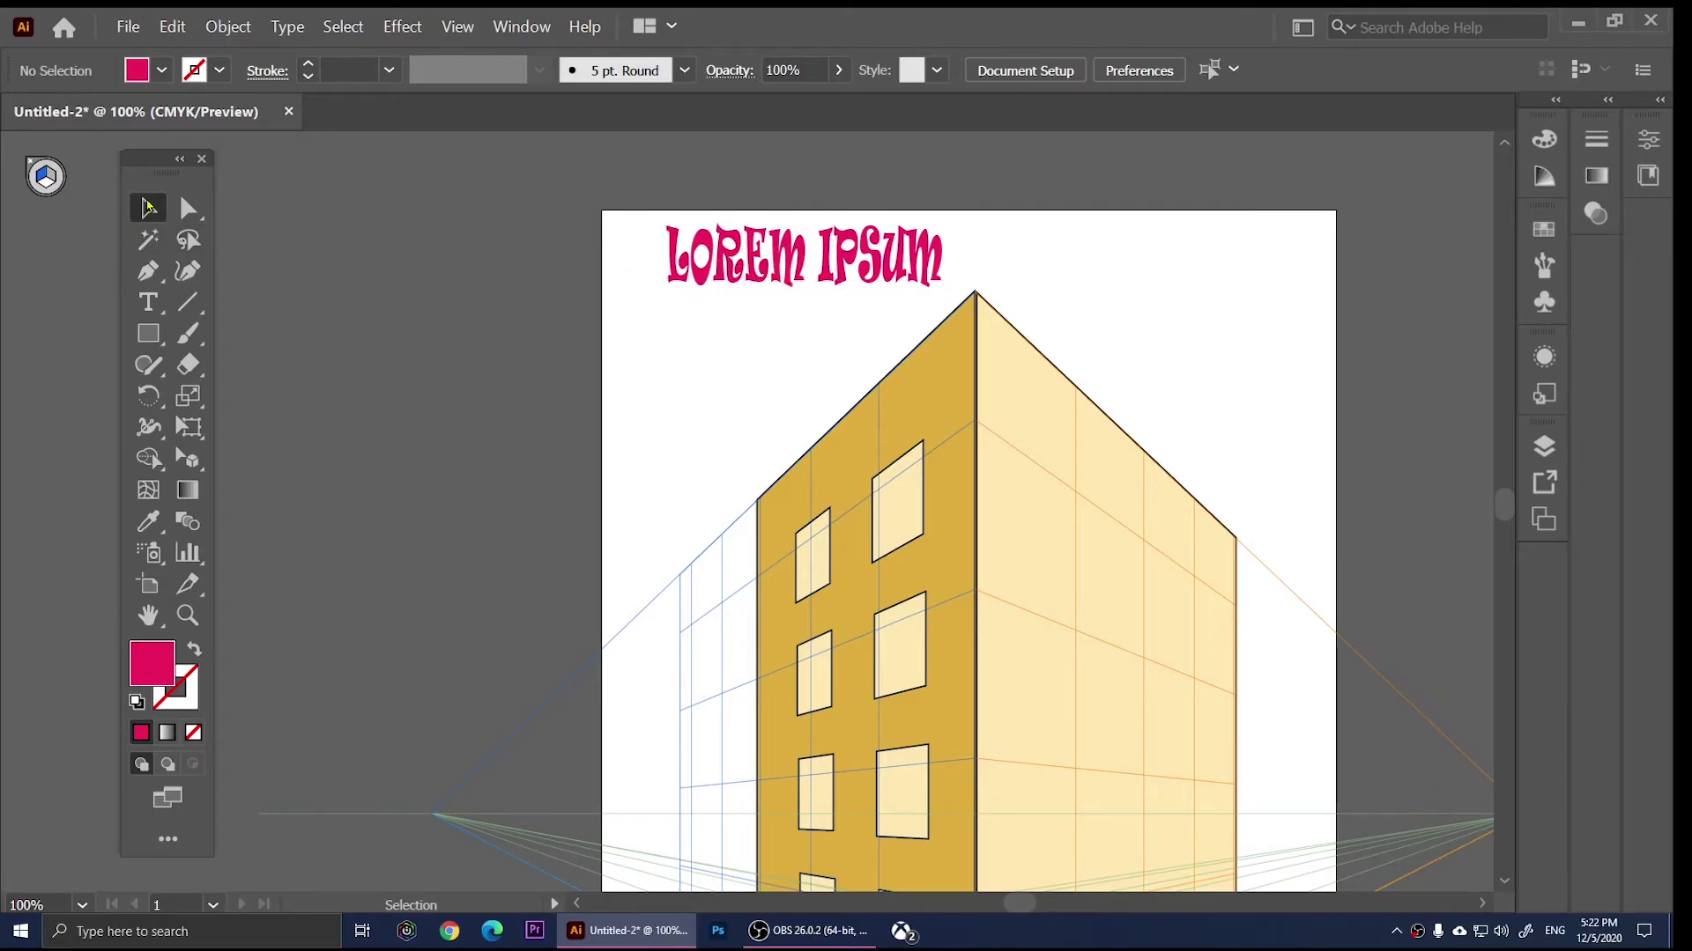
{"action": "left_click_drag", "start_coordinate": [728, 263], "coordinate": [886, 304]}
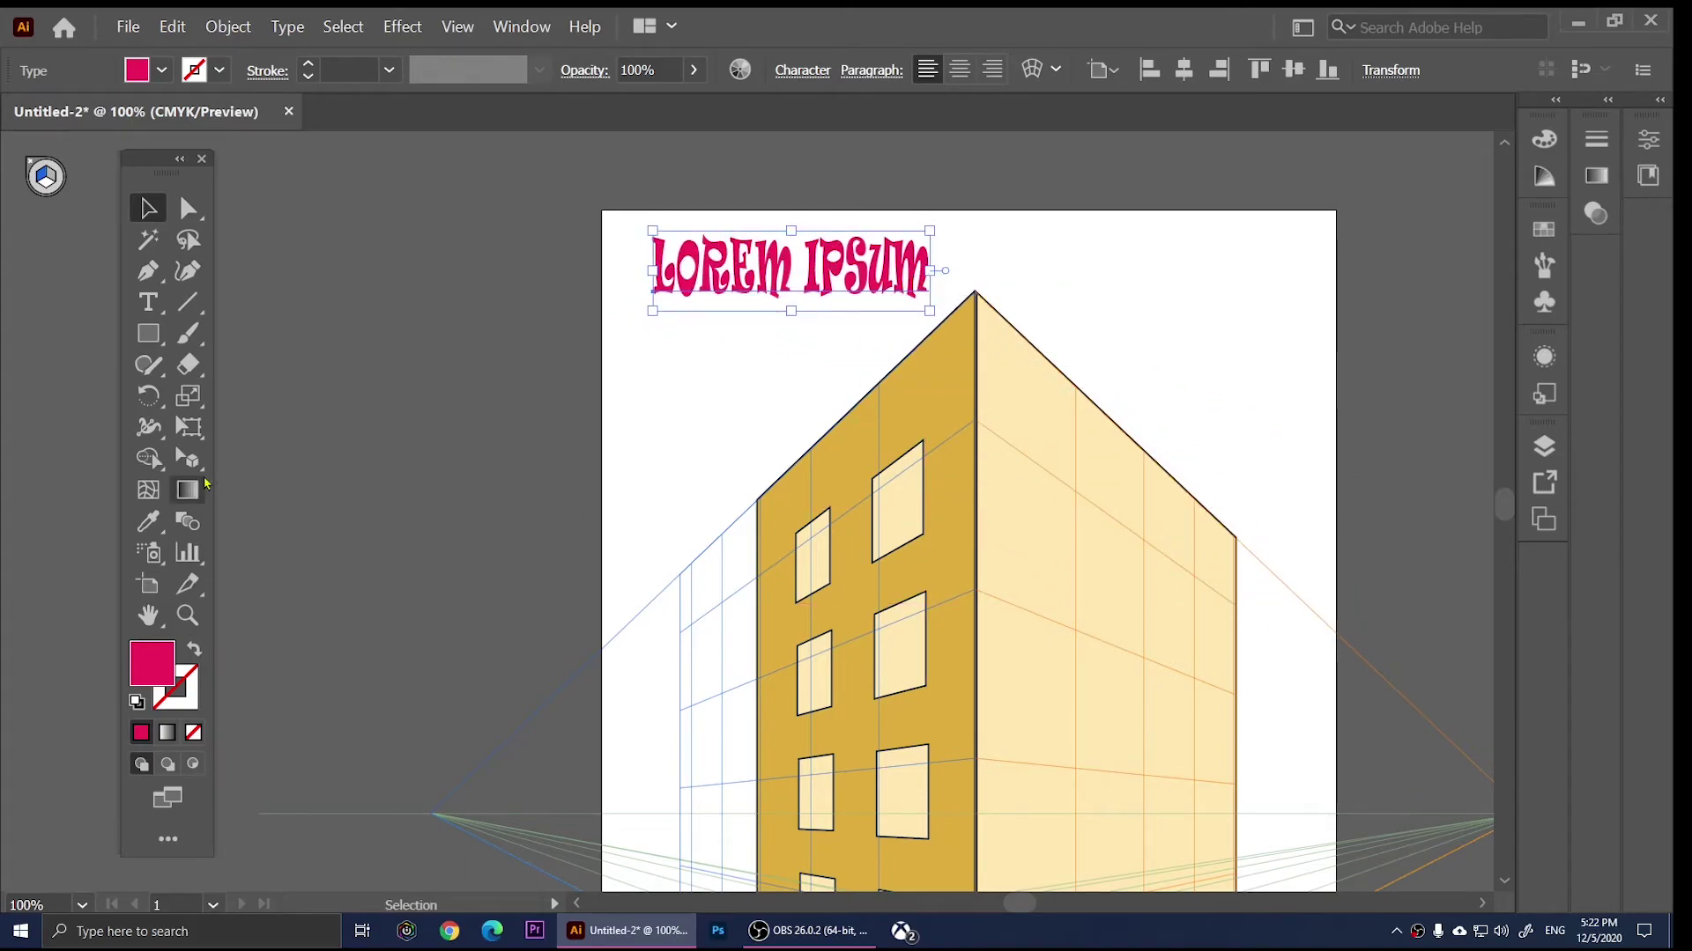
Step: Make the right grid plane active and place the LOREM IPSUM text in perspective on the upper right wall
{"action": "left_click", "coordinate": [188, 459]}
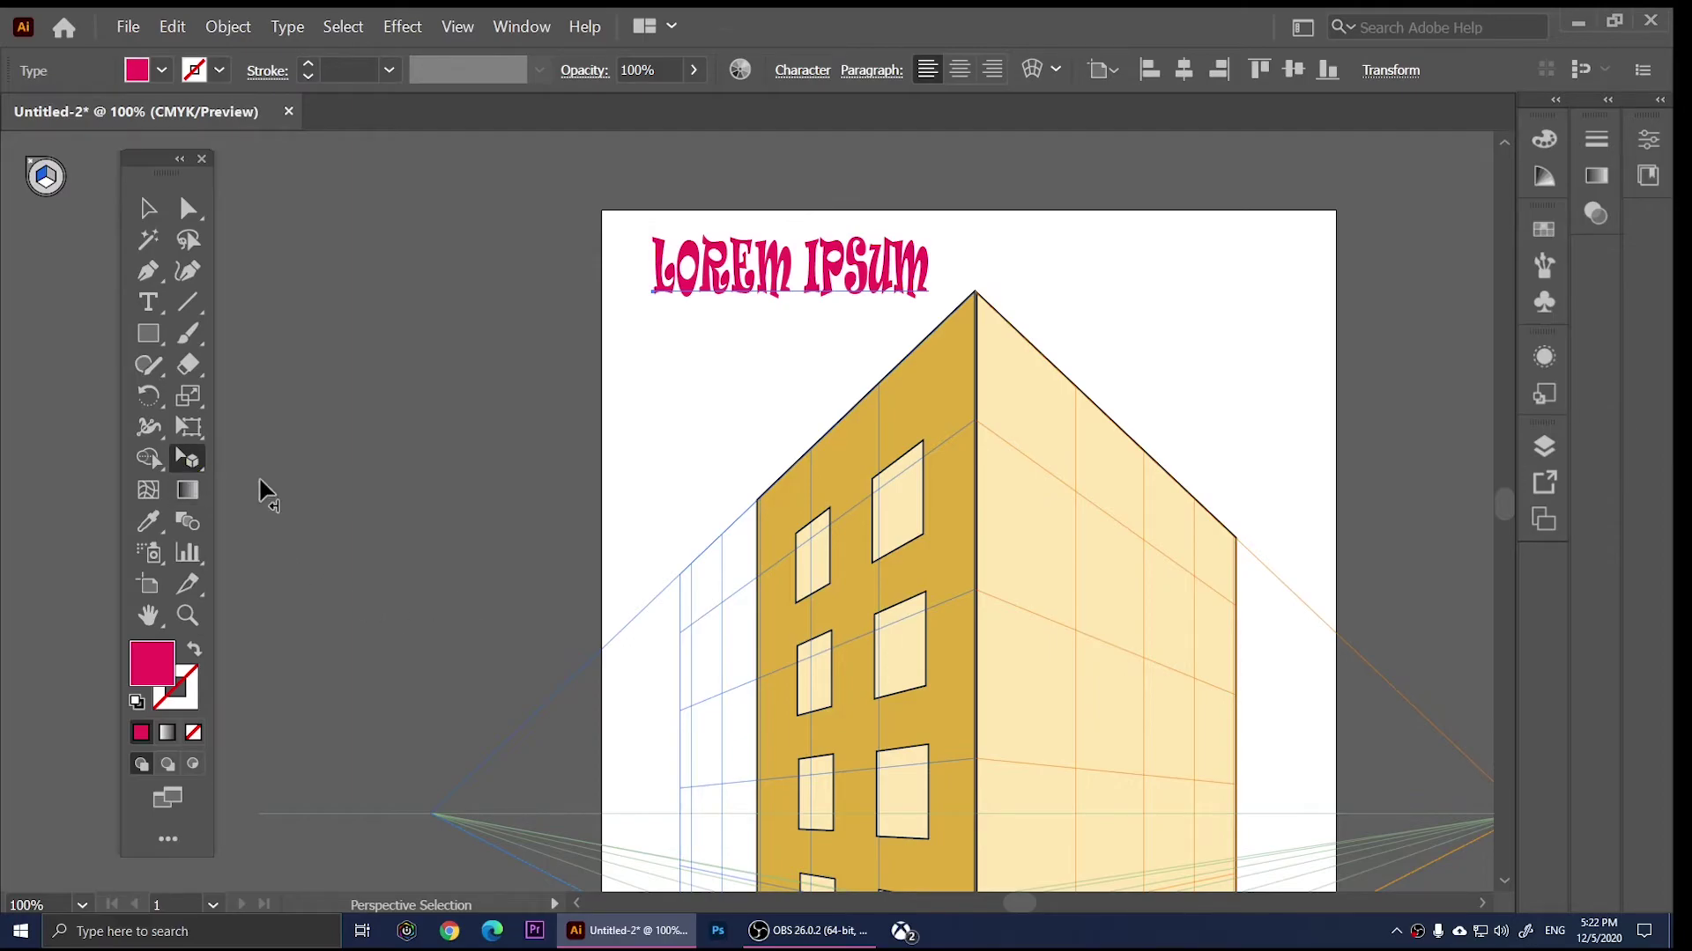
{"action": "left_click_drag", "start_coordinate": [859, 259], "coordinate": [721, 265]}
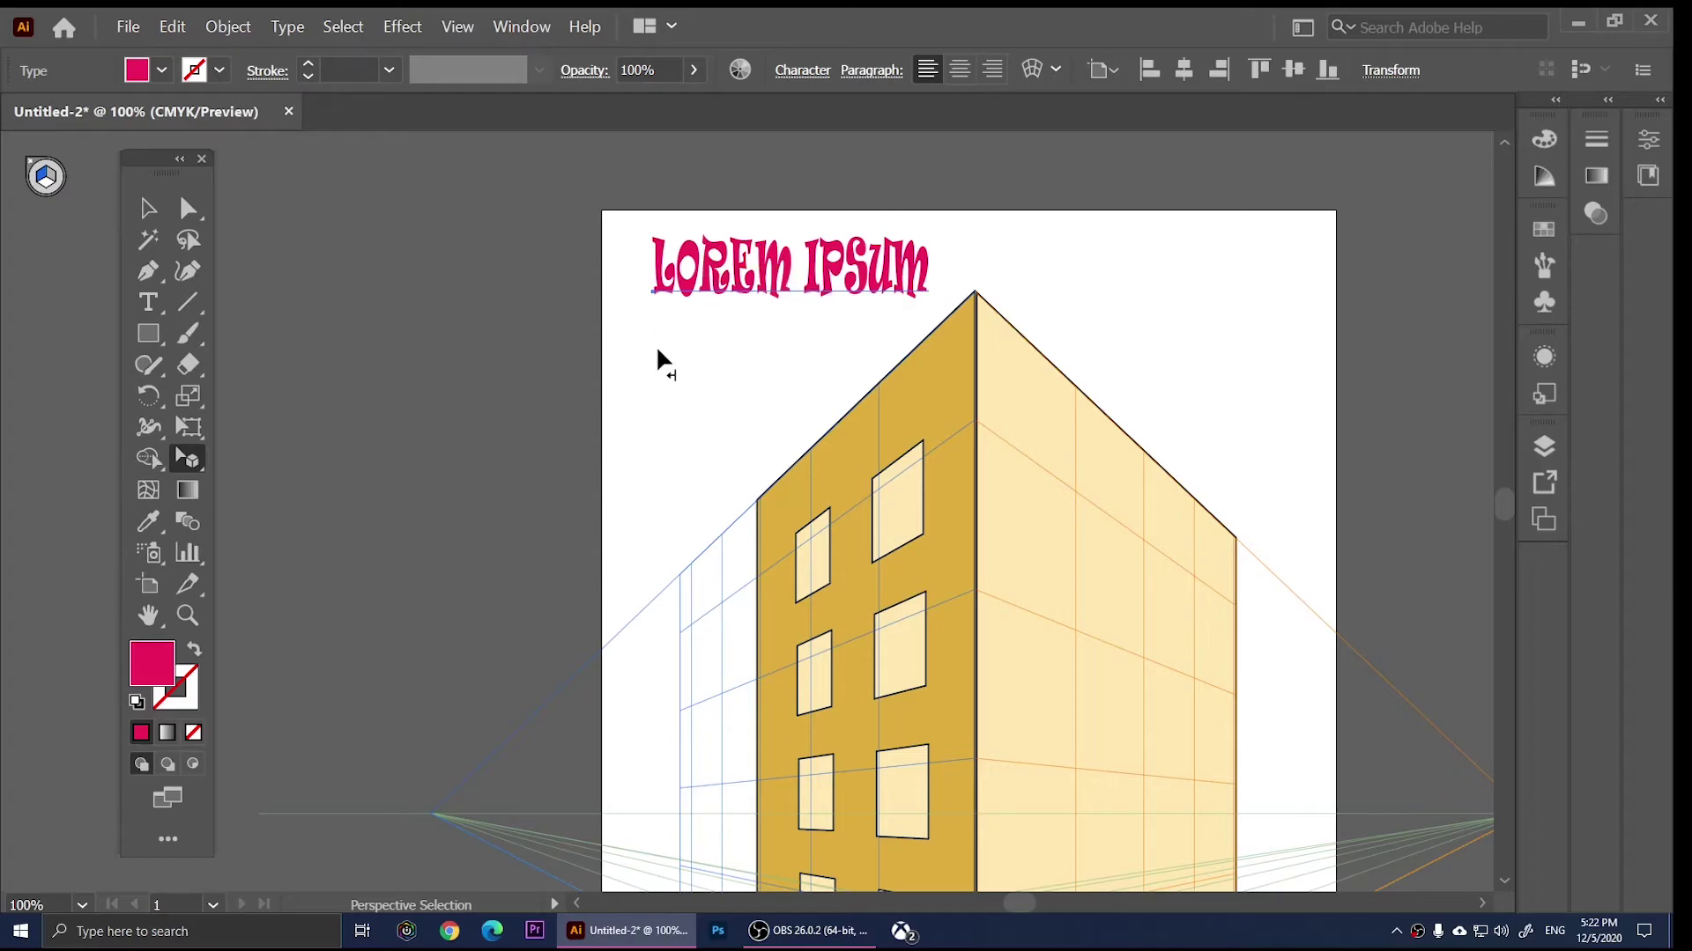
{"action": "left_click", "coordinate": [50, 184]}
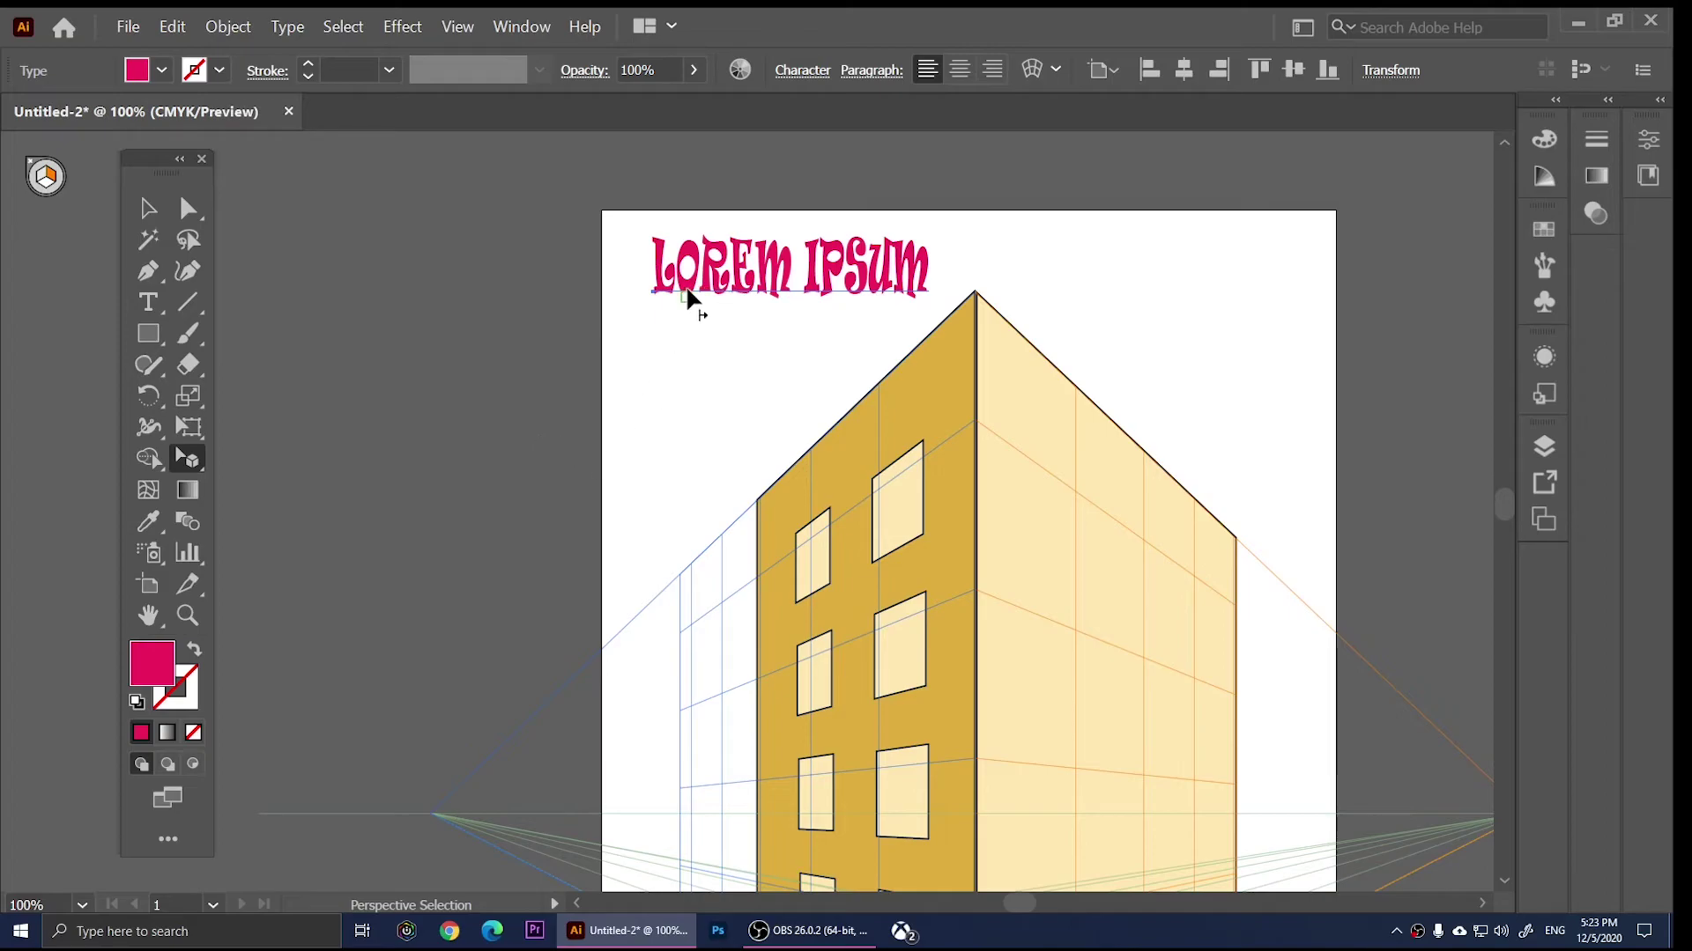
{"action": "left_click_drag", "start_coordinate": [690, 259], "coordinate": [1076, 490]}
{"action": "left_click", "coordinate": [1210, 362]}
Step: Enlarge the perspective LOREM IPSUM lettering to span most of the right wall's upper width
{"action": "key", "text": "ctrl+minus"}
{"action": "scroll", "coordinate": [1278, 427], "scroll_direction": "up", "scroll_amount": 5}
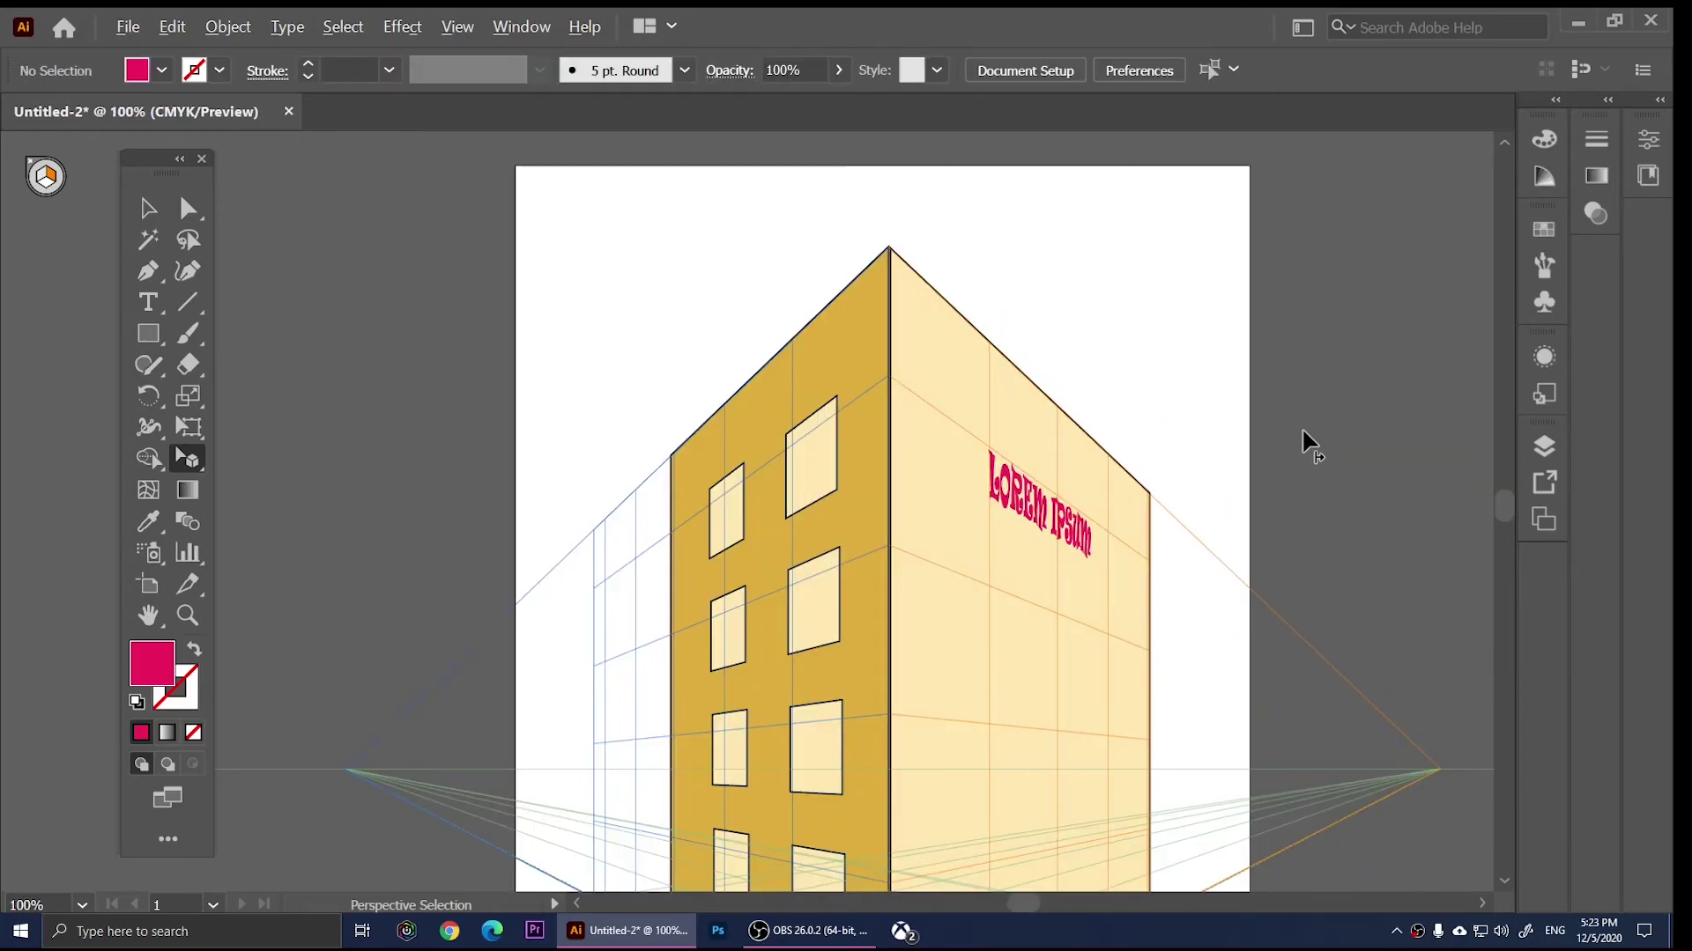
{"action": "scroll", "coordinate": [1022, 607], "scroll_direction": "down", "scroll_amount": 1}
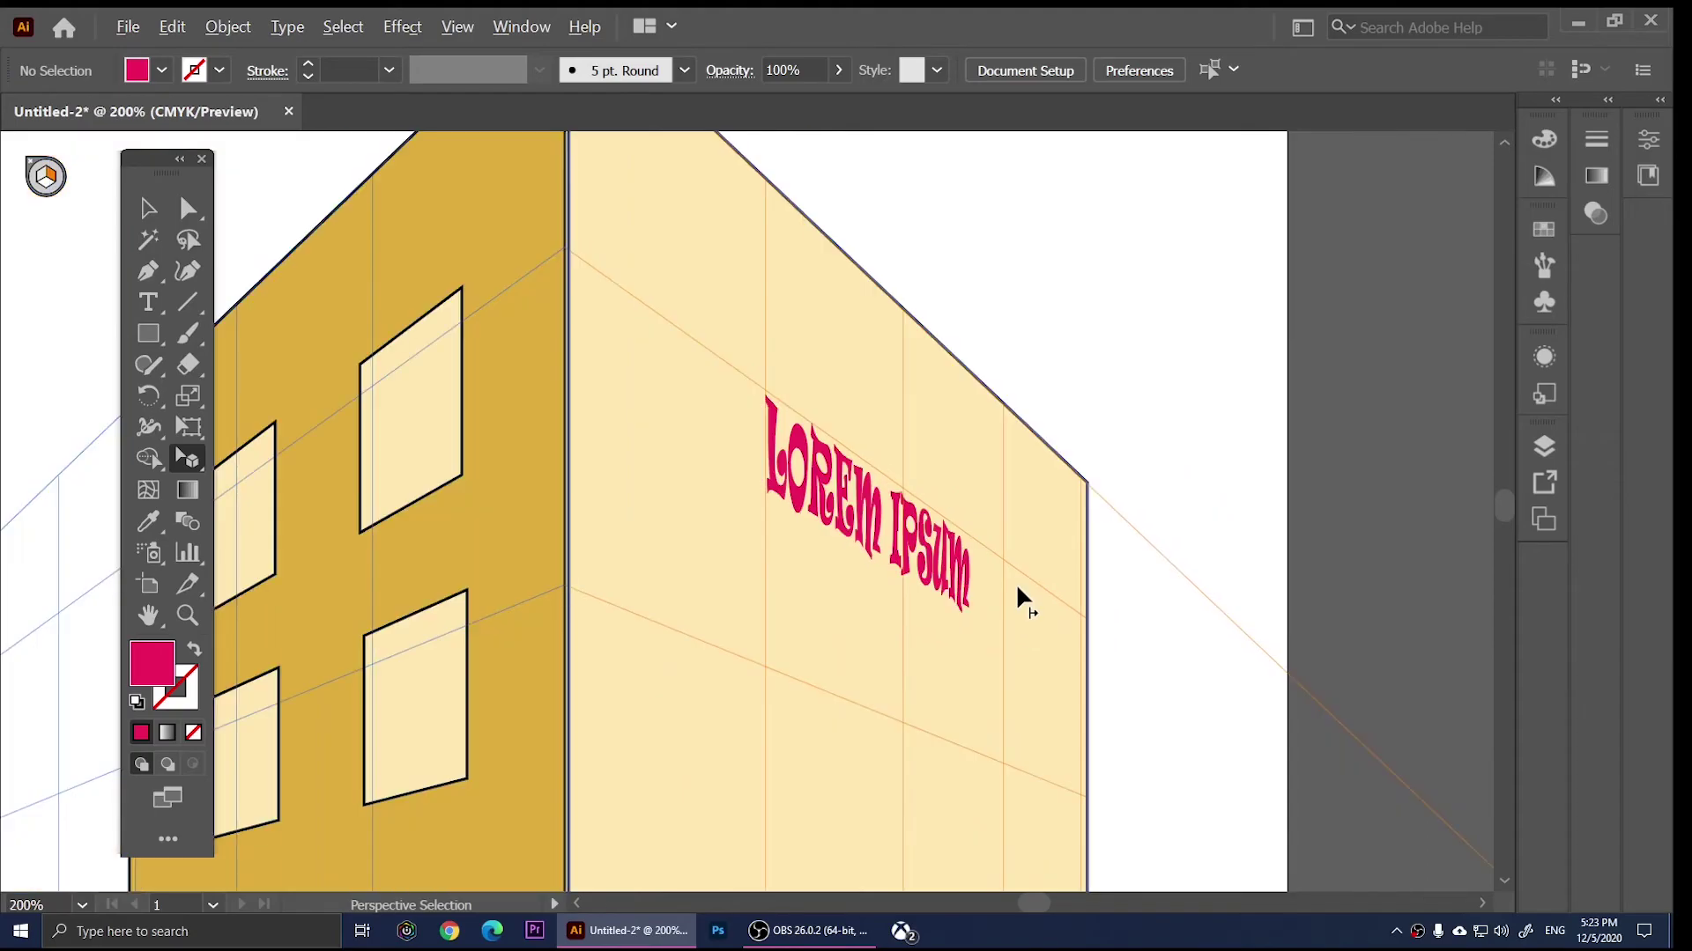
{"action": "left_click", "coordinate": [950, 562]}
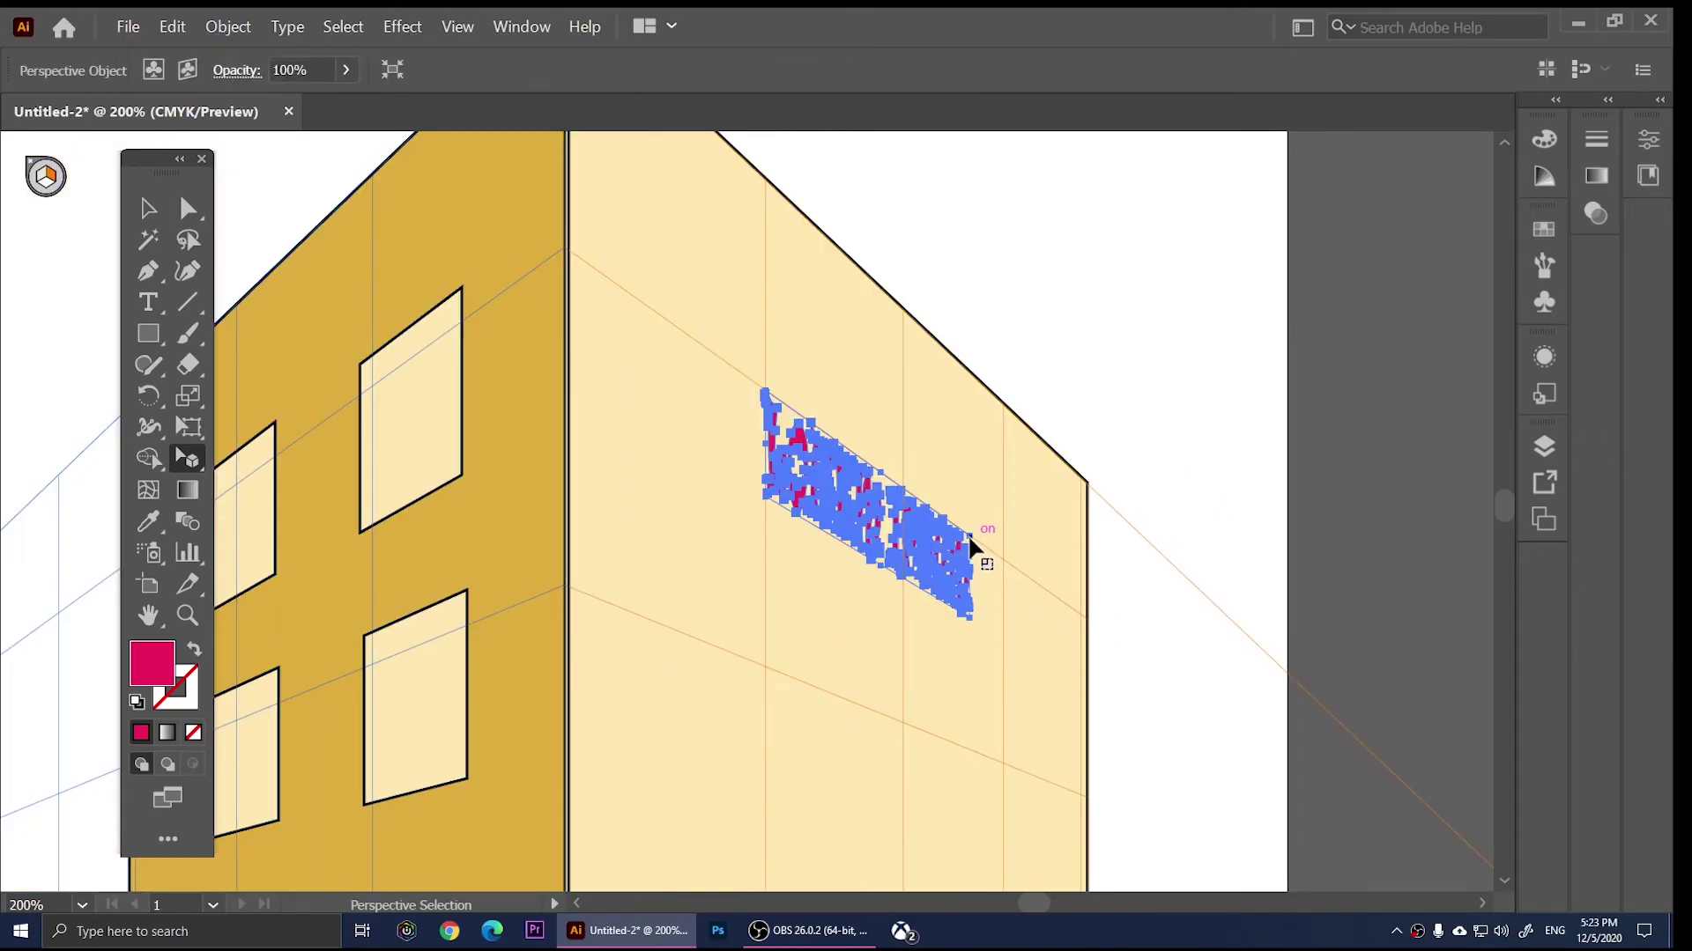
{"action": "left_click_drag", "start_coordinate": [970, 538], "coordinate": [1067, 481]}
{"action": "left_click", "coordinate": [1124, 414]}
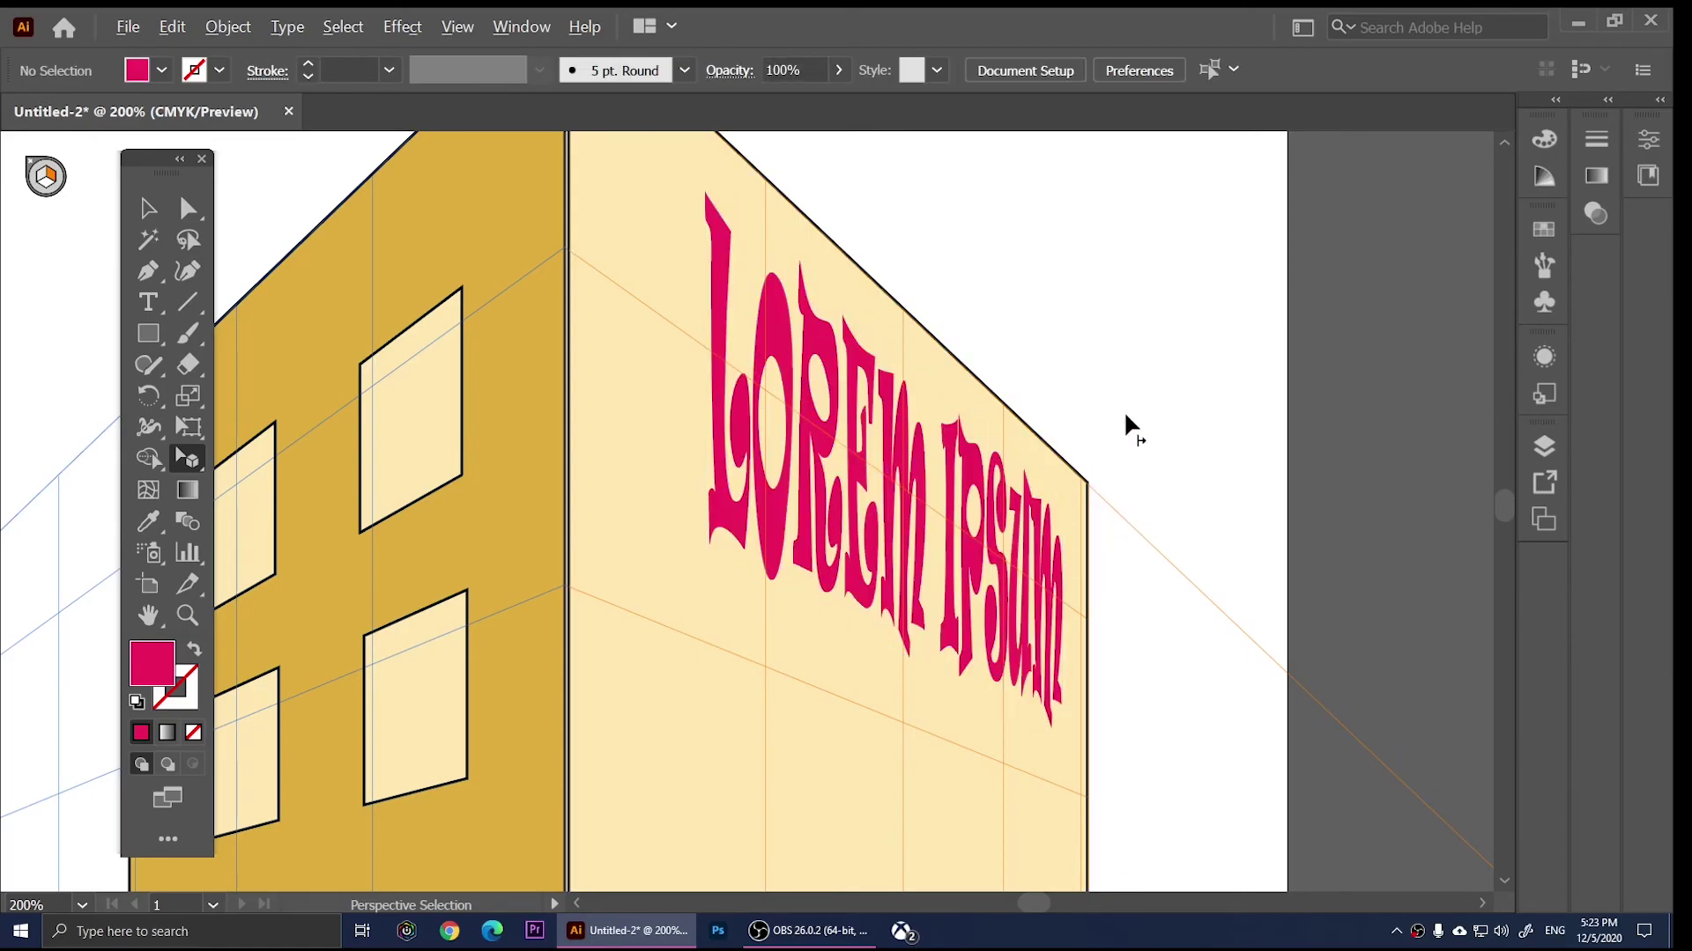
Step: Hide the perspective grid
{"action": "key", "text": "ctrl+0"}
{"action": "left_click_drag", "start_coordinate": [1105, 423], "coordinate": [1052, 453]}
{"action": "scroll", "coordinate": [1135, 344], "scroll_direction": "down", "scroll_amount": 1}
{"action": "scroll", "coordinate": [1132, 361], "scroll_direction": "up", "scroll_amount": 2}
{"action": "scroll", "coordinate": [1133, 393], "scroll_direction": "down", "scroll_amount": 1}
{"action": "scroll", "coordinate": [1123, 494], "scroll_direction": "down", "scroll_amount": 1}
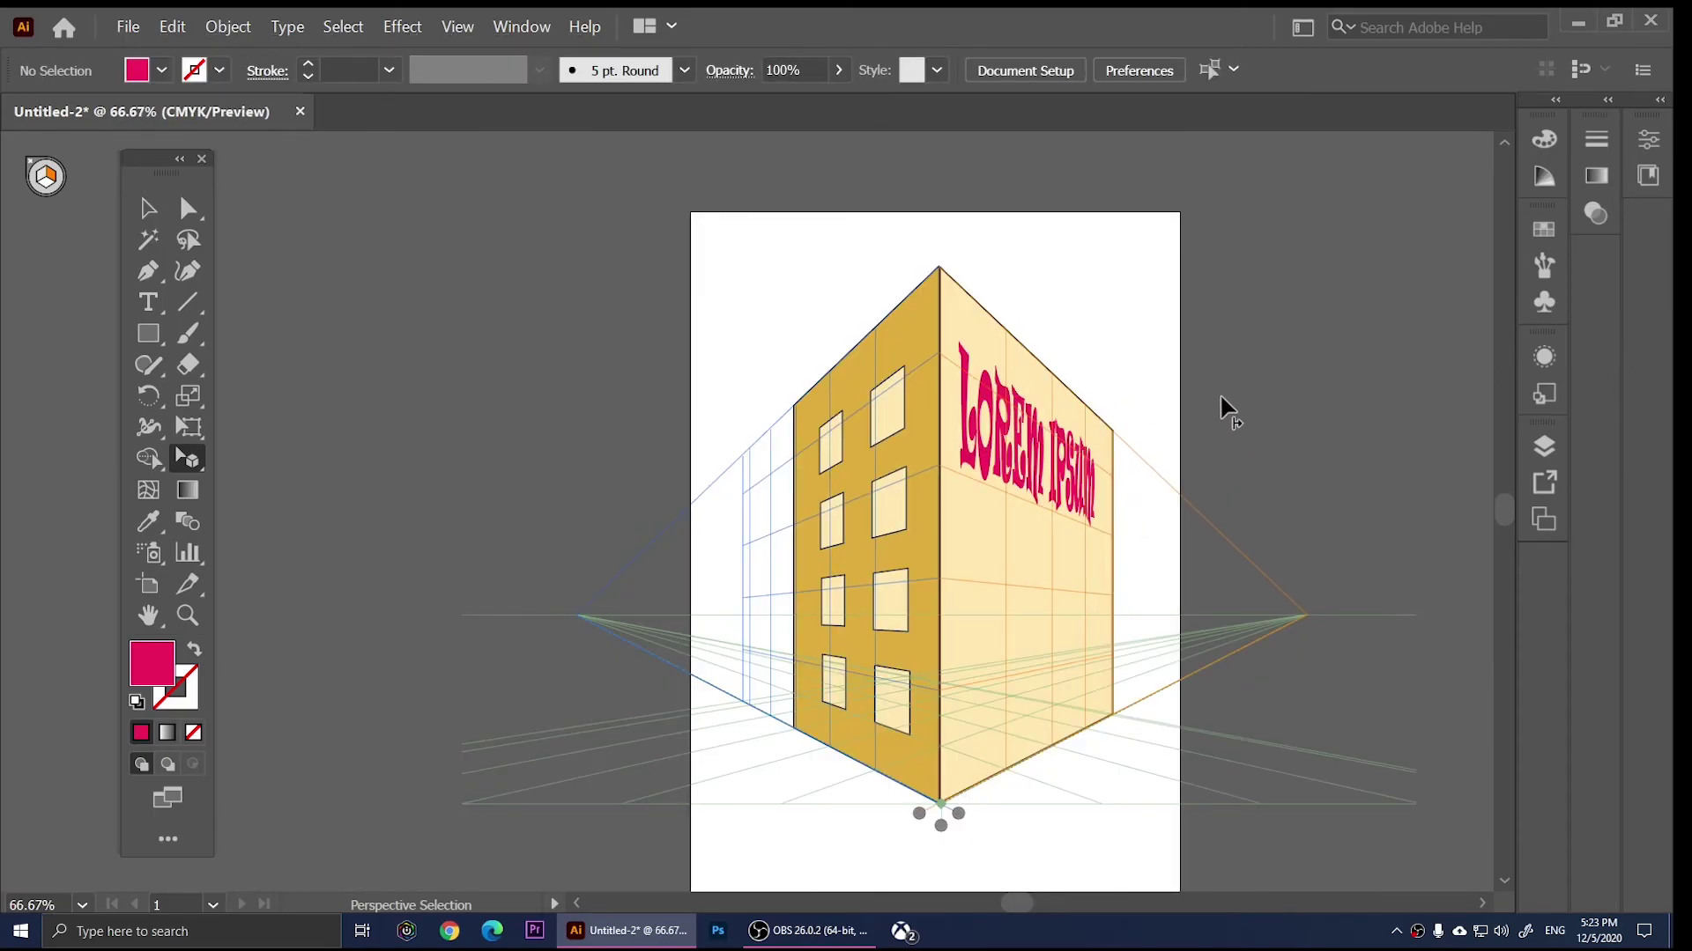
{"action": "scroll", "coordinate": [1180, 541], "scroll_direction": "up", "scroll_amount": 1}
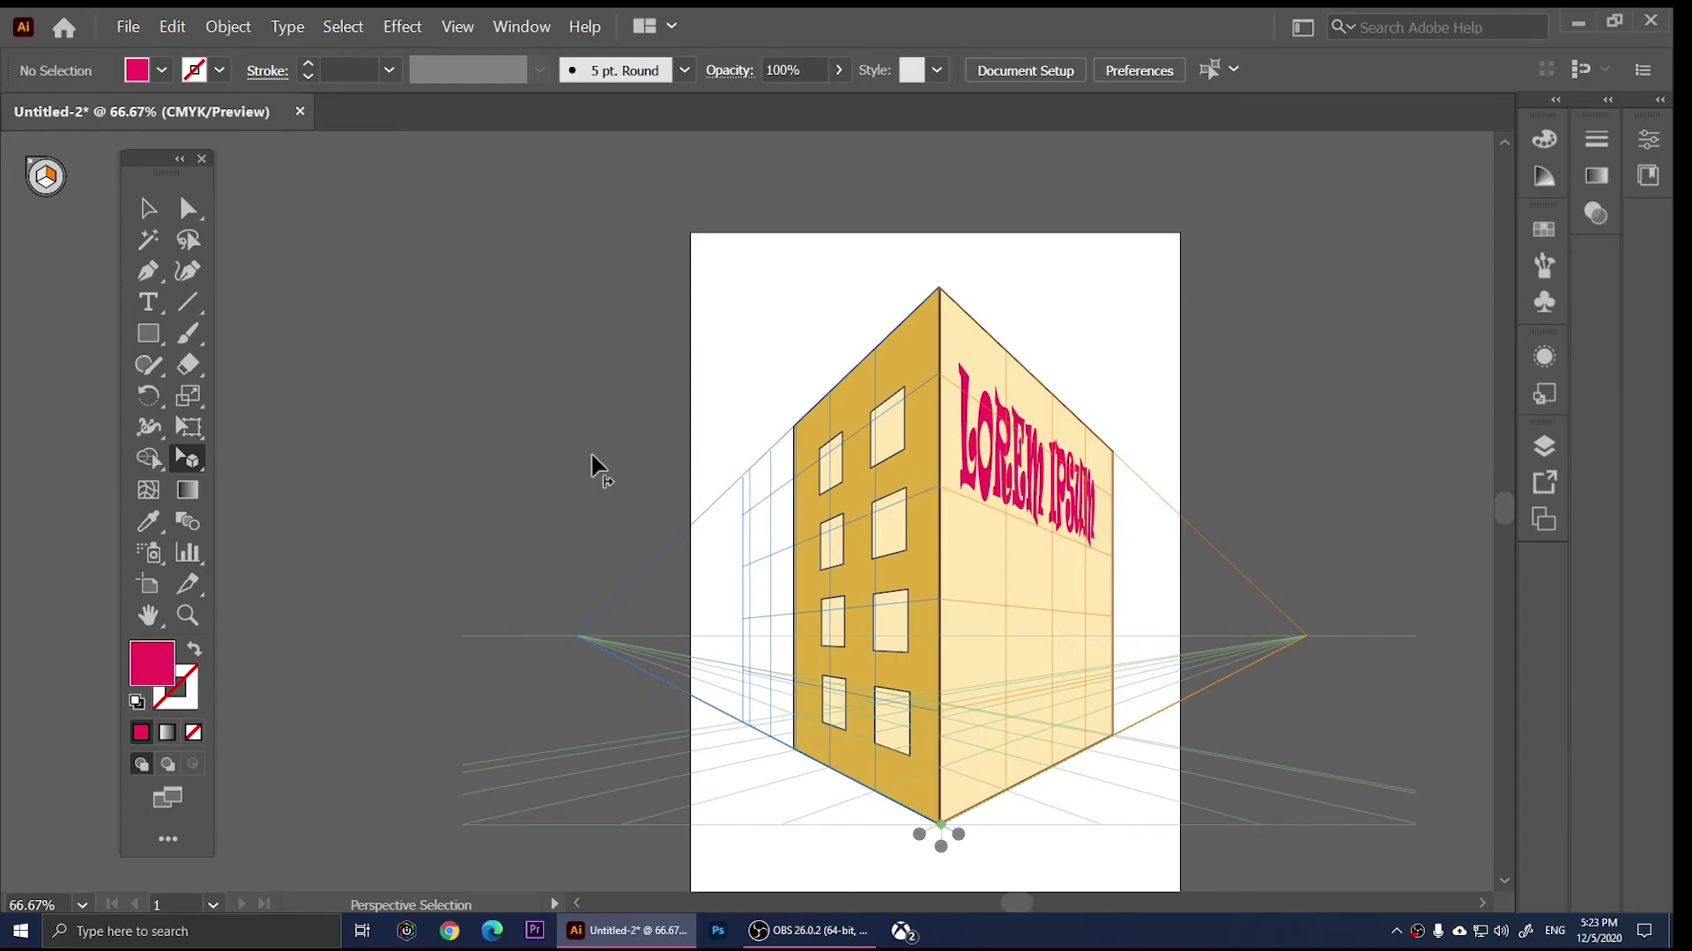
{"action": "key", "text": "ctrl+shift+i"}
Step: Examine the building's walls, windows and lettering up close and as a whole without the grid
{"action": "scroll", "coordinate": [1134, 442], "scroll_direction": "down", "scroll_amount": 2}
{"action": "scroll", "coordinate": [1136, 444], "scroll_direction": "up", "scroll_amount": 2}
{"action": "scroll", "coordinate": [1138, 442], "scroll_direction": "up", "scroll_amount": 2}
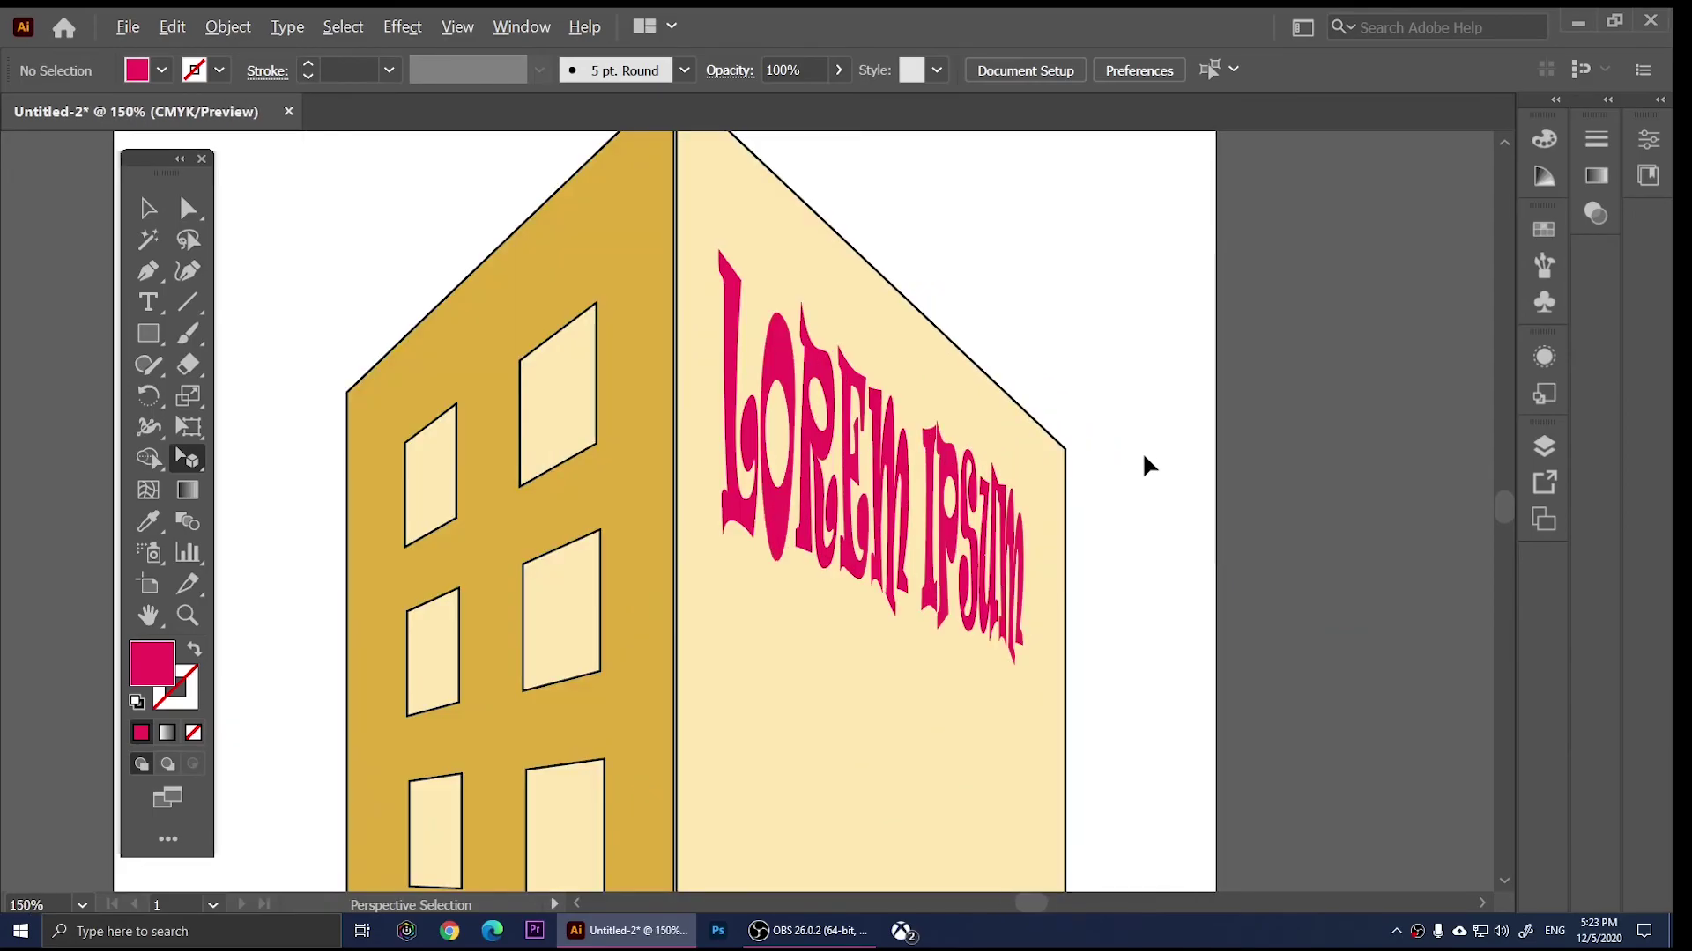
{"action": "scroll", "coordinate": [1142, 451], "scroll_direction": "down", "scroll_amount": 1}
{"action": "scroll", "coordinate": [1138, 456], "scroll_direction": "down", "scroll_amount": 1}
{"action": "scroll", "coordinate": [1137, 451], "scroll_direction": "down", "scroll_amount": 1}
{"action": "scroll", "coordinate": [1133, 435], "scroll_direction": "down", "scroll_amount": 1}
{"action": "scroll", "coordinate": [1133, 436], "scroll_direction": "up", "scroll_amount": 1}
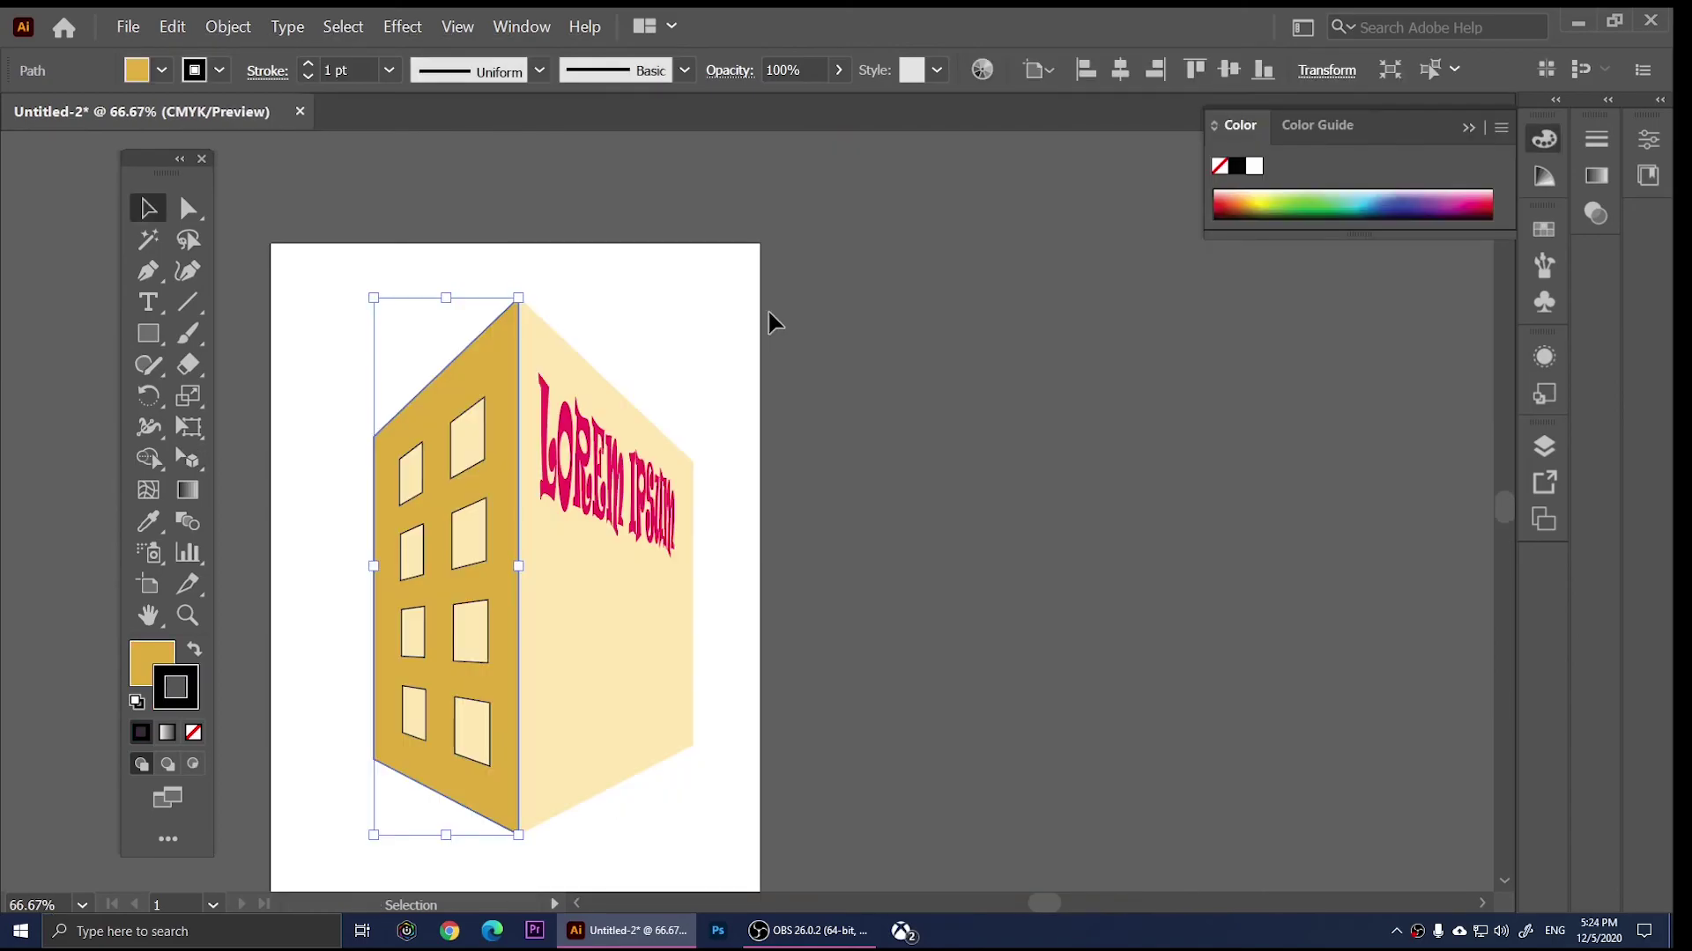
{"action": "left_click", "coordinate": [768, 314]}
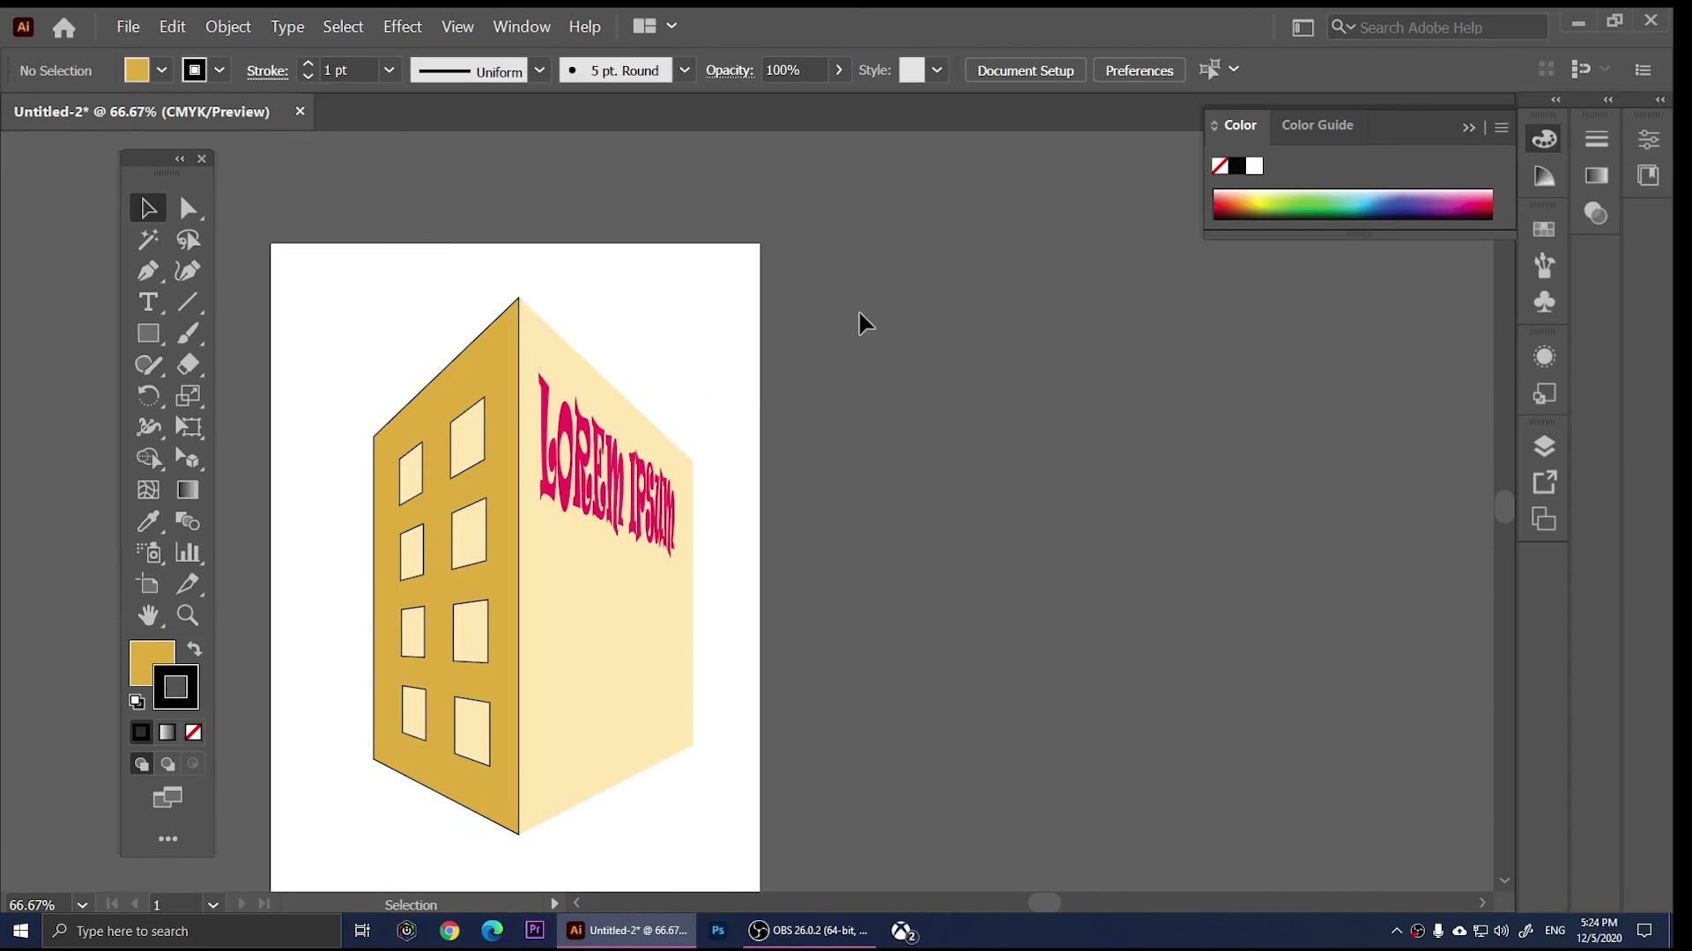
{"action": "scroll", "coordinate": [730, 343], "scroll_direction": "down", "scroll_amount": 1}
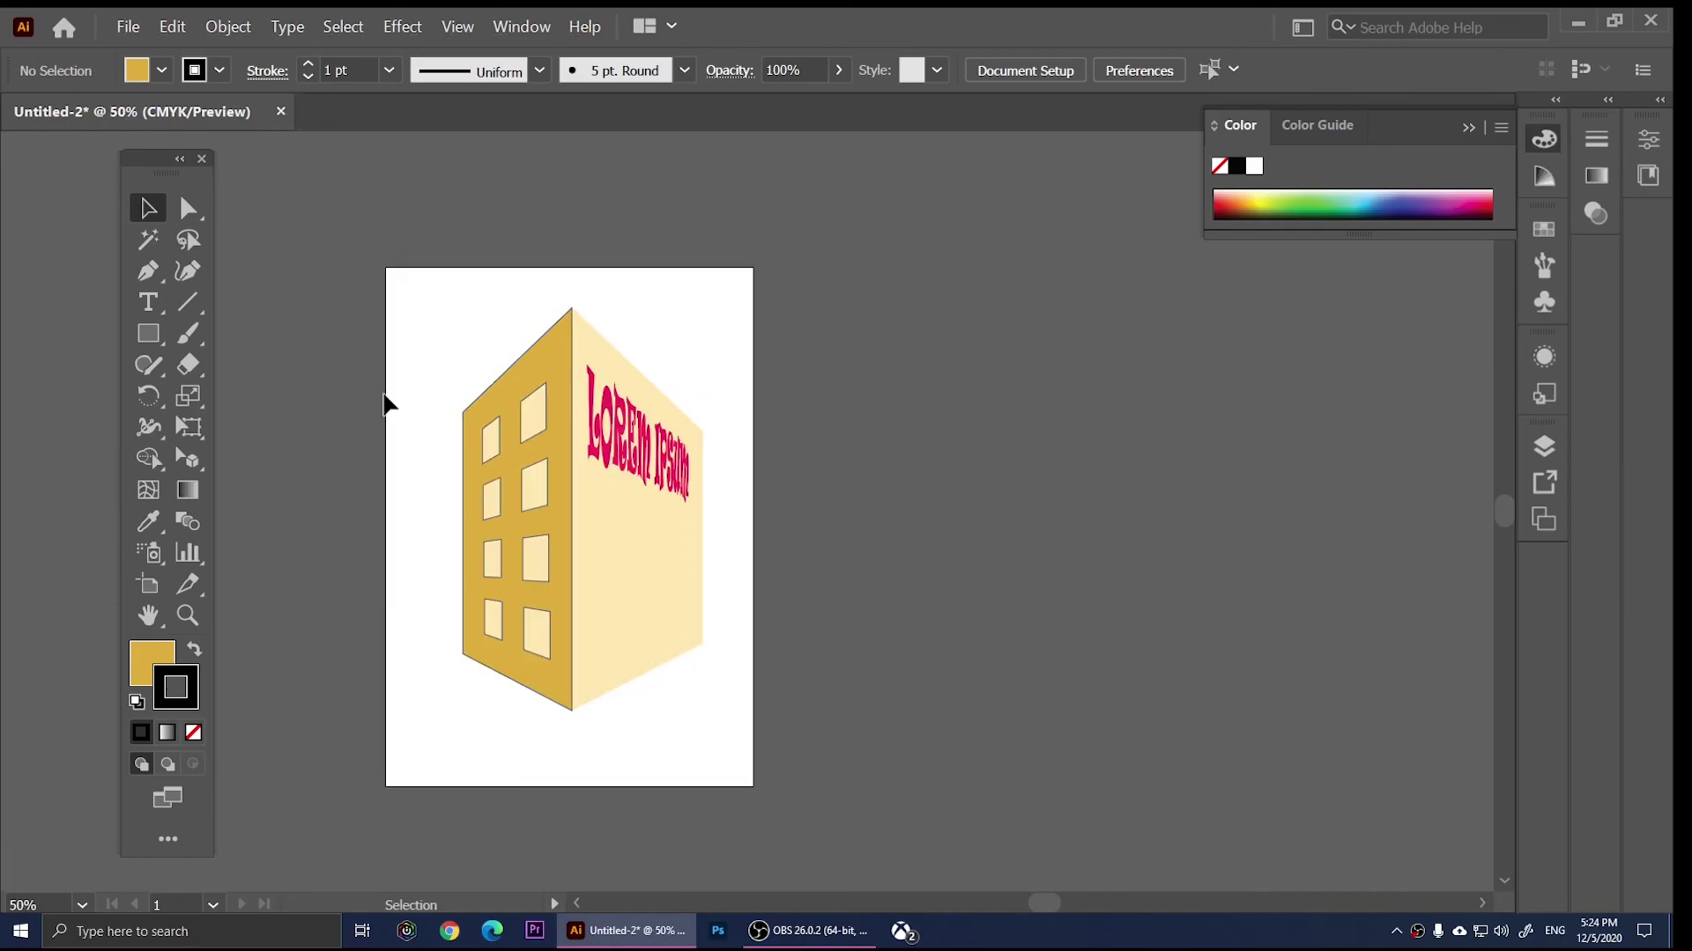
{"action": "left_click_drag", "start_coordinate": [193, 471], "coordinate": [264, 483]}
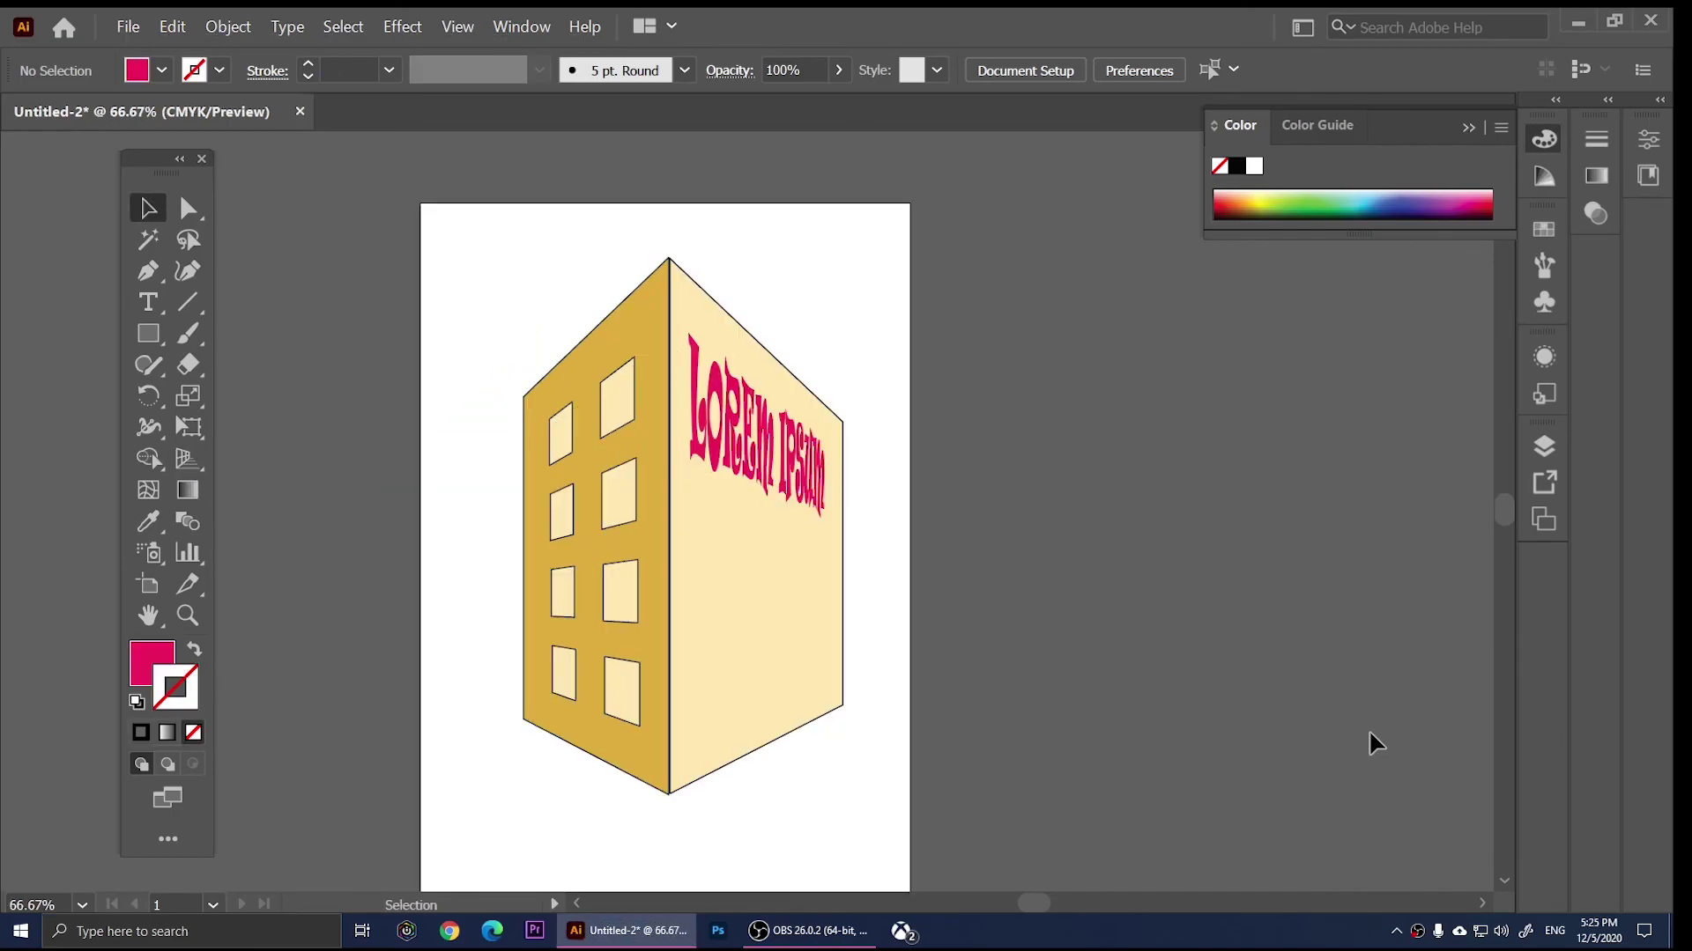